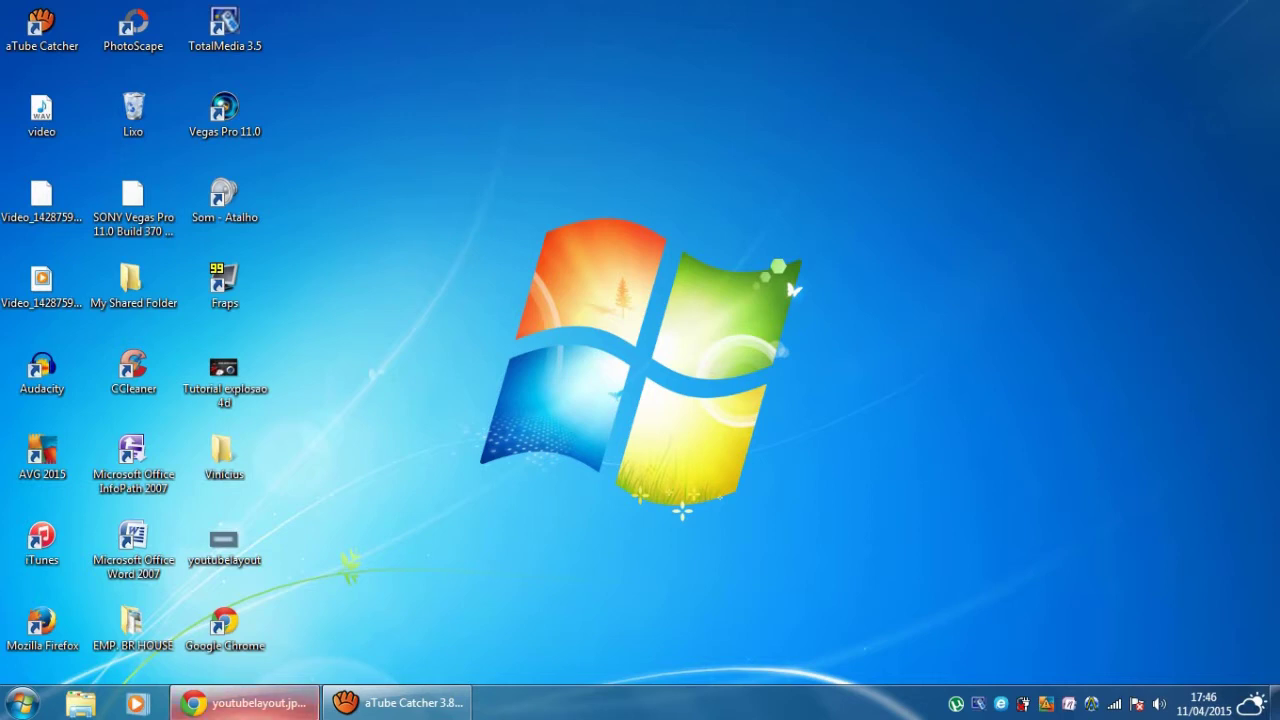
- Switch to PhotoScape and open youtubelayout.jpg from the desktop folder in its photo editor
{"action": "left_click", "coordinate": [245, 703]}
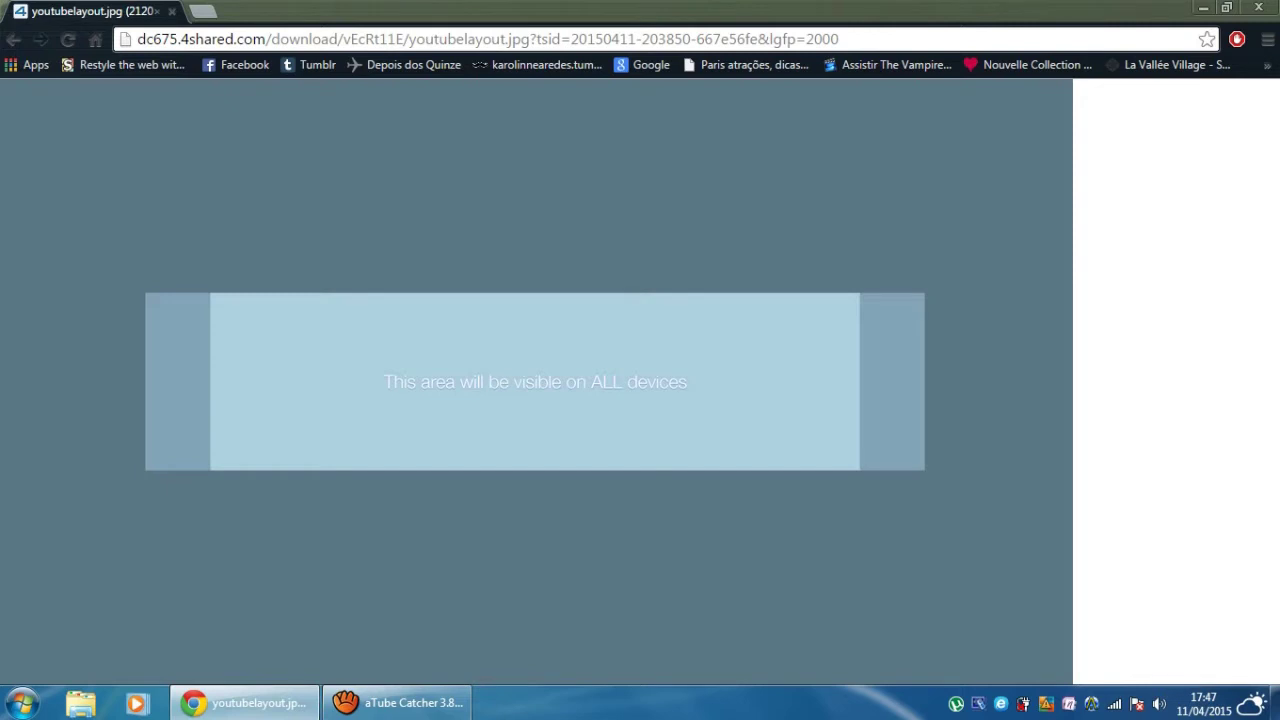
{"action": "left_click", "coordinate": [1203, 7]}
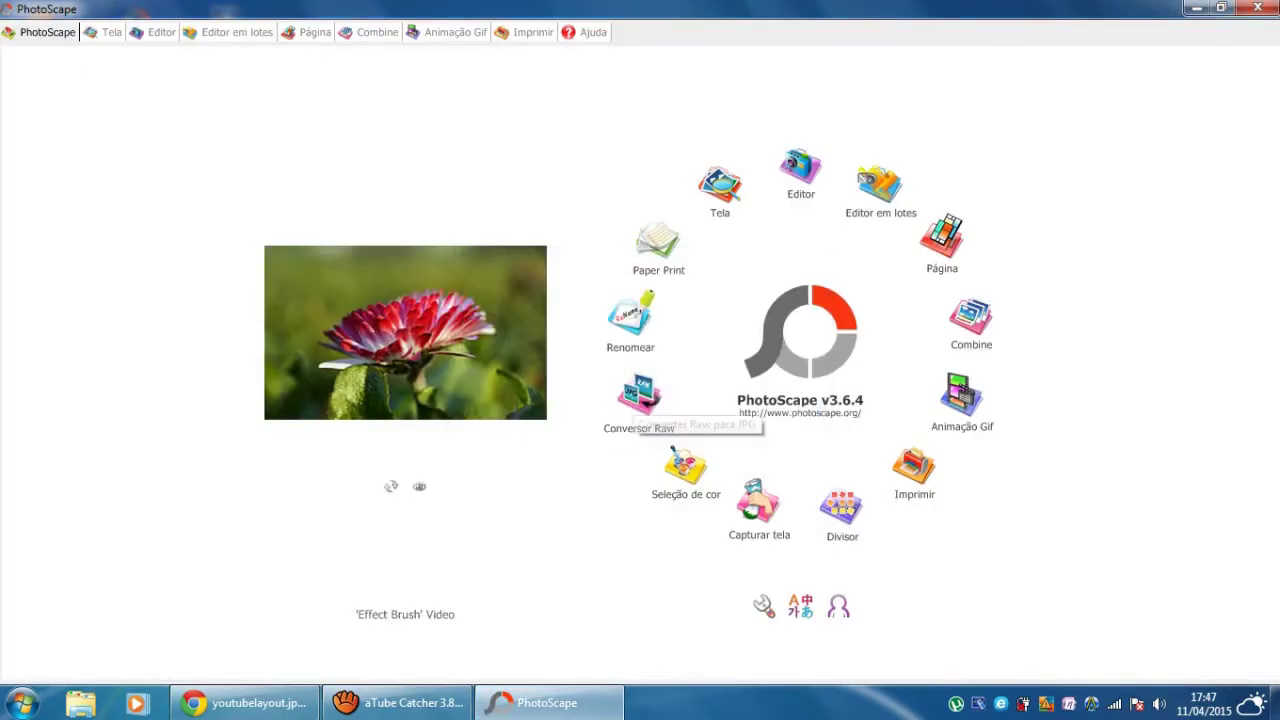
{"action": "left_click", "coordinate": [800, 168]}
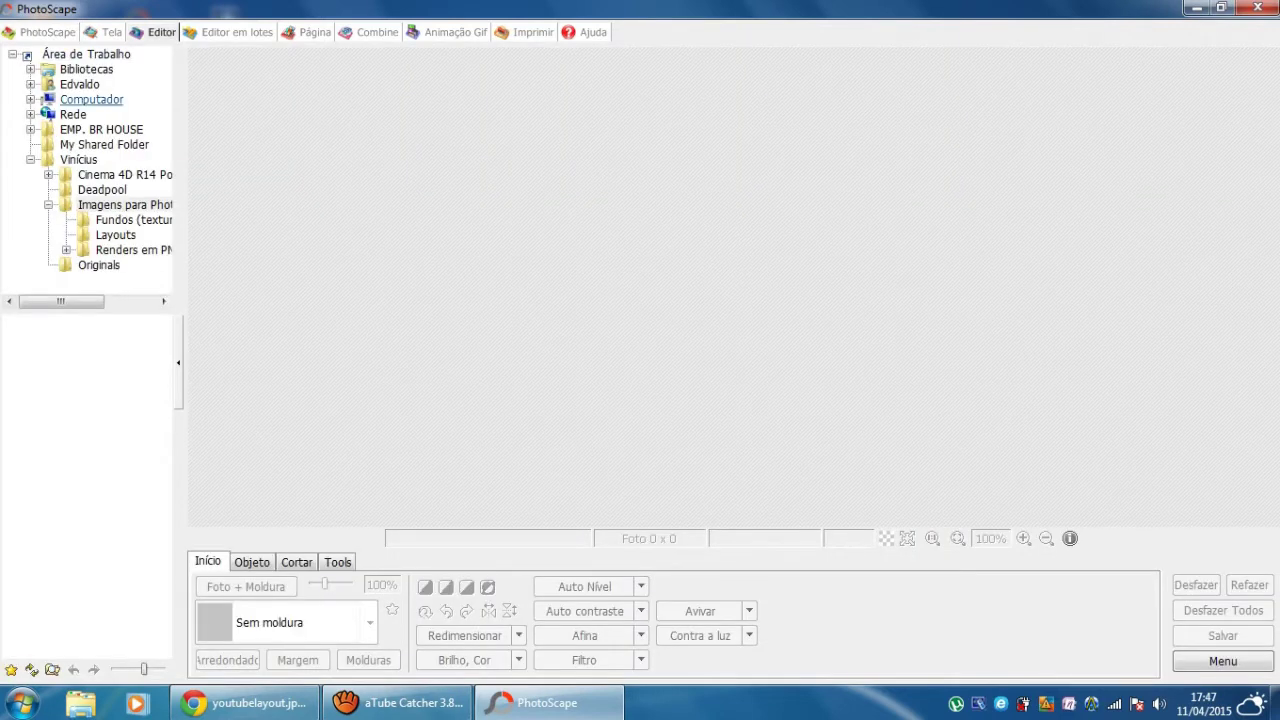
{"action": "left_click", "coordinate": [86, 54]}
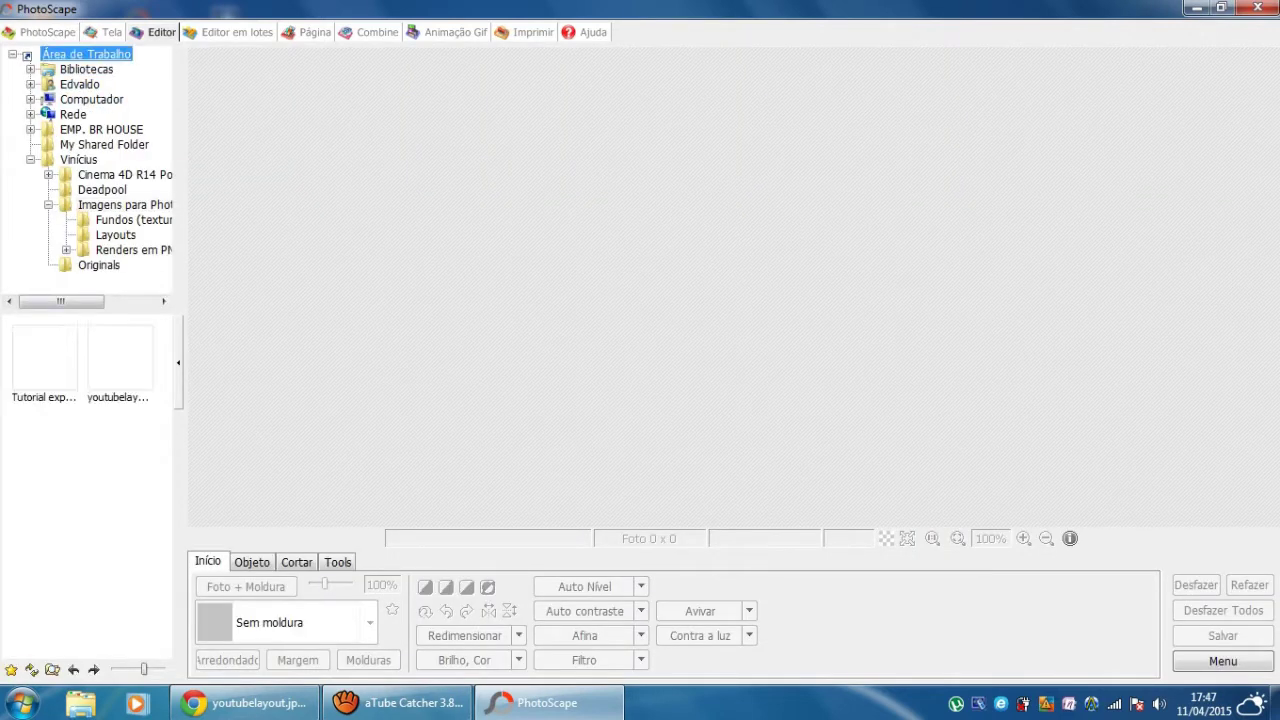
{"action": "left_click", "coordinate": [120, 357]}
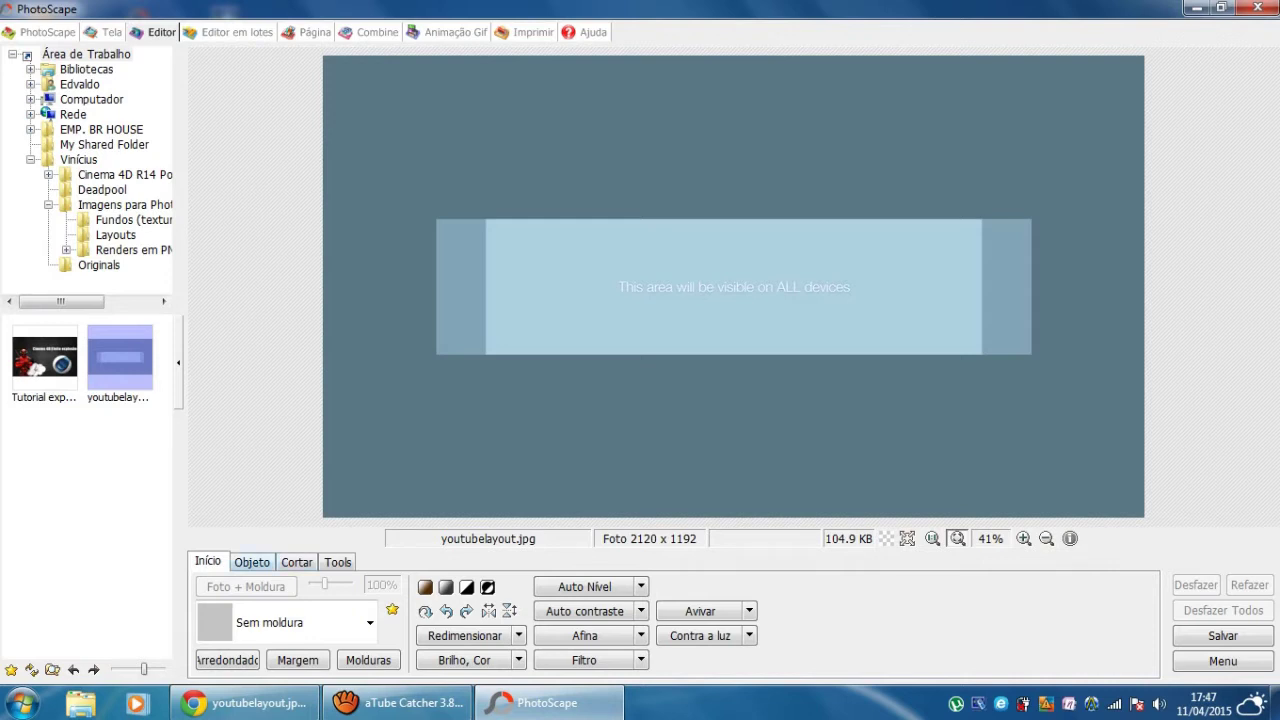
- Crop the template to the central "This area will be visible on ALL devices" area, about 1277 x 350 pixels
{"action": "left_click", "coordinate": [297, 562]}
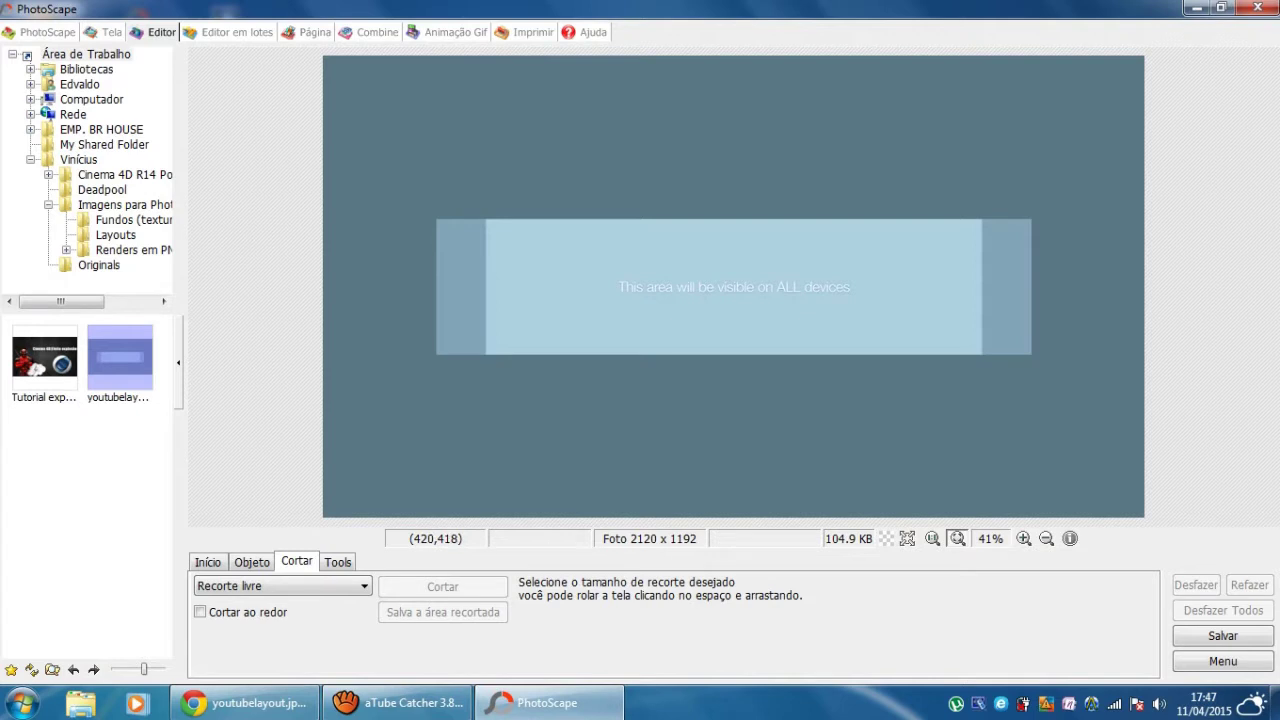
{"action": "left_click_drag", "start_coordinate": [486, 218], "coordinate": [981, 354]}
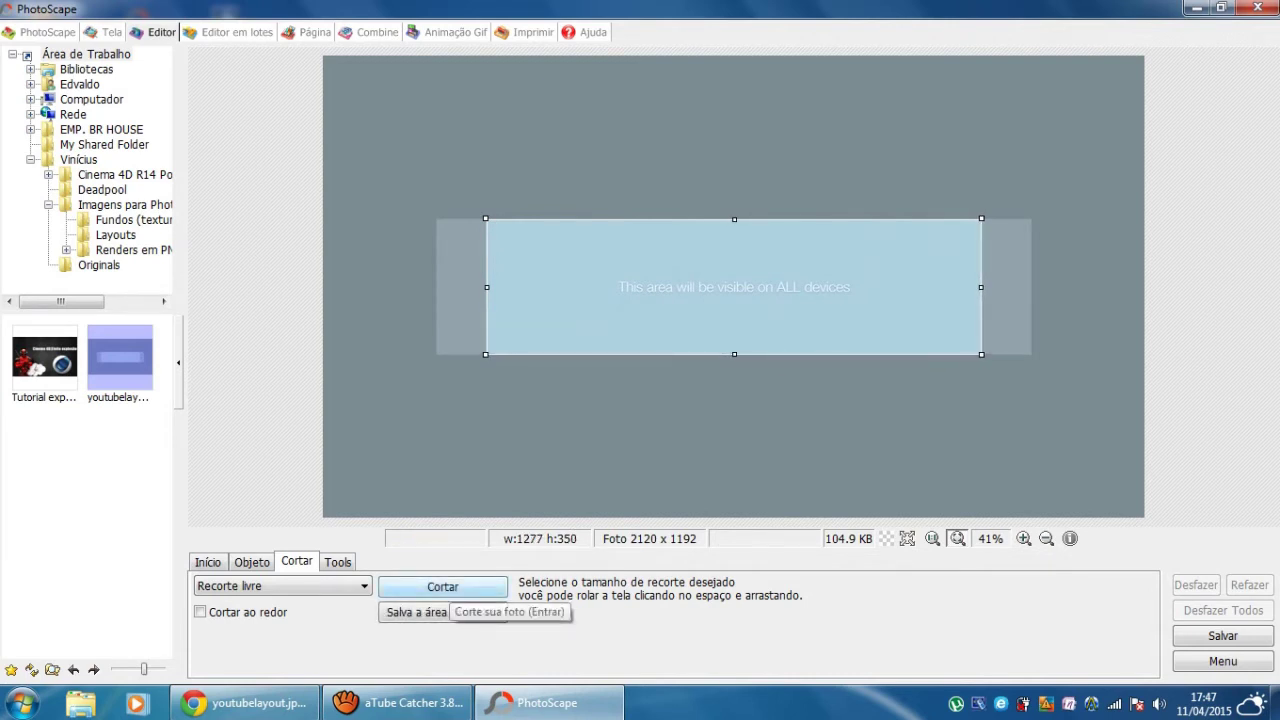
{"action": "left_click", "coordinate": [443, 587]}
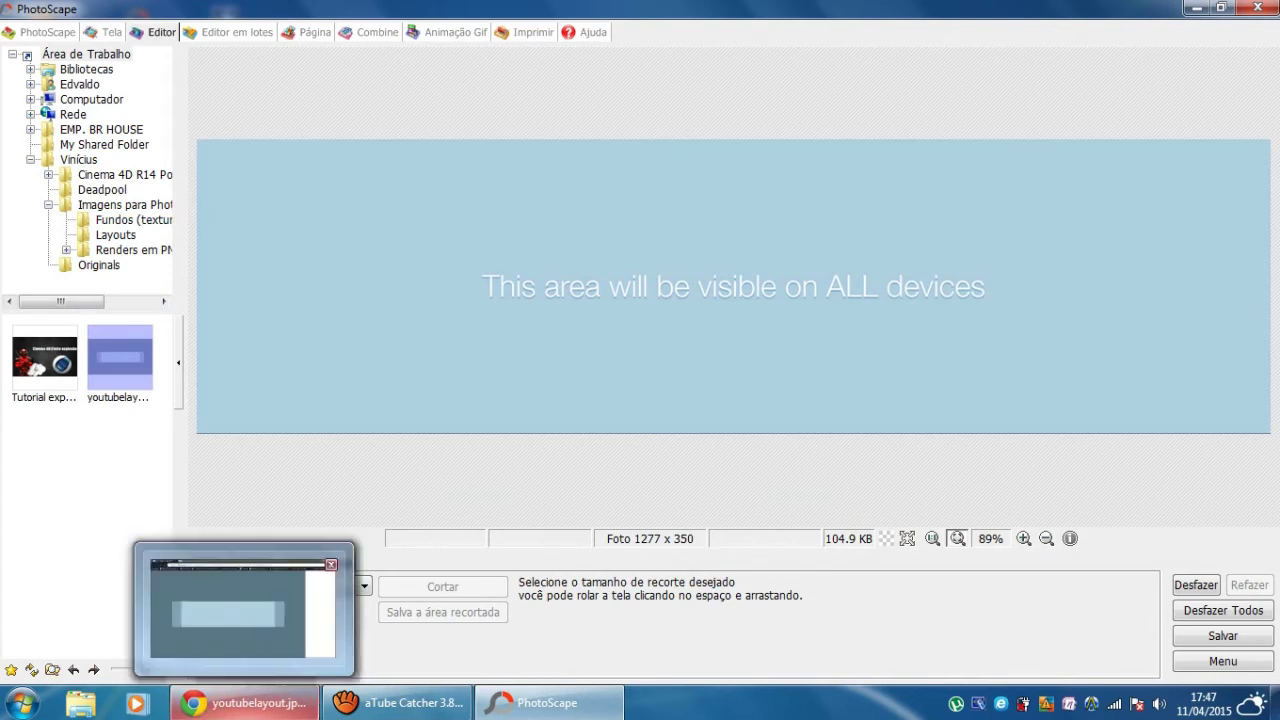
{"action": "left_click", "coordinate": [245, 703]}
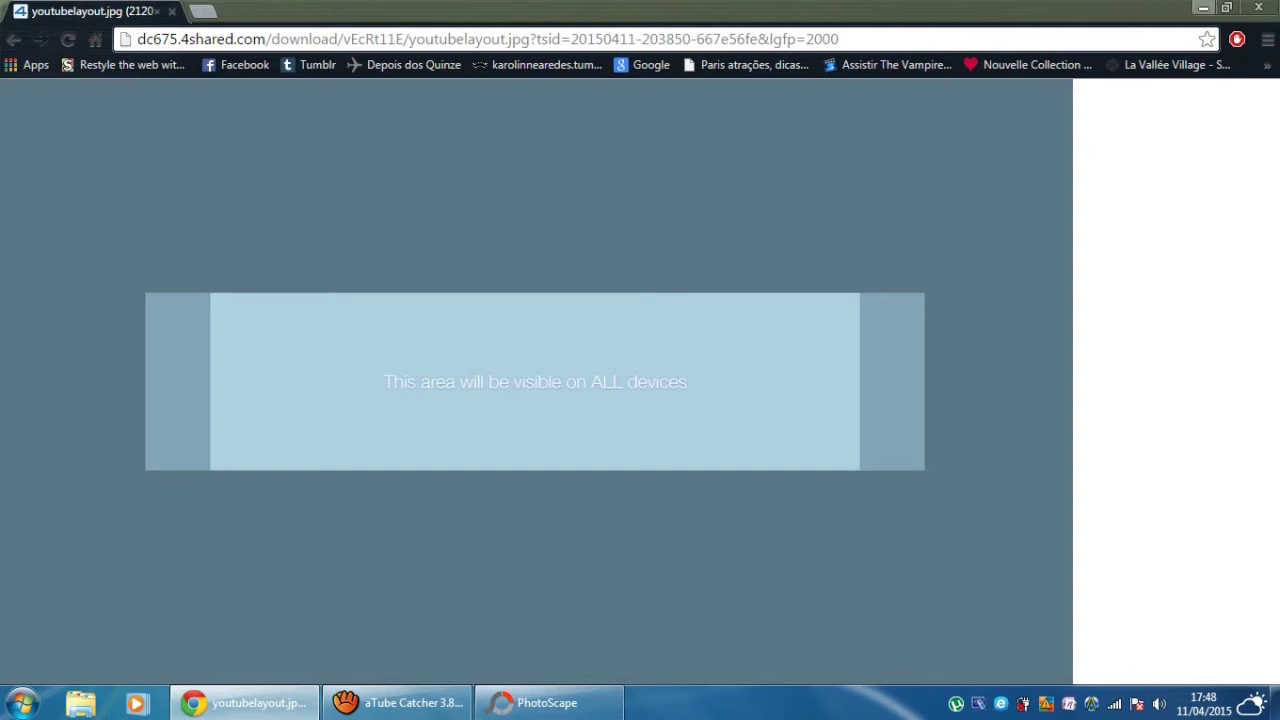
{"action": "left_click", "coordinate": [1203, 7]}
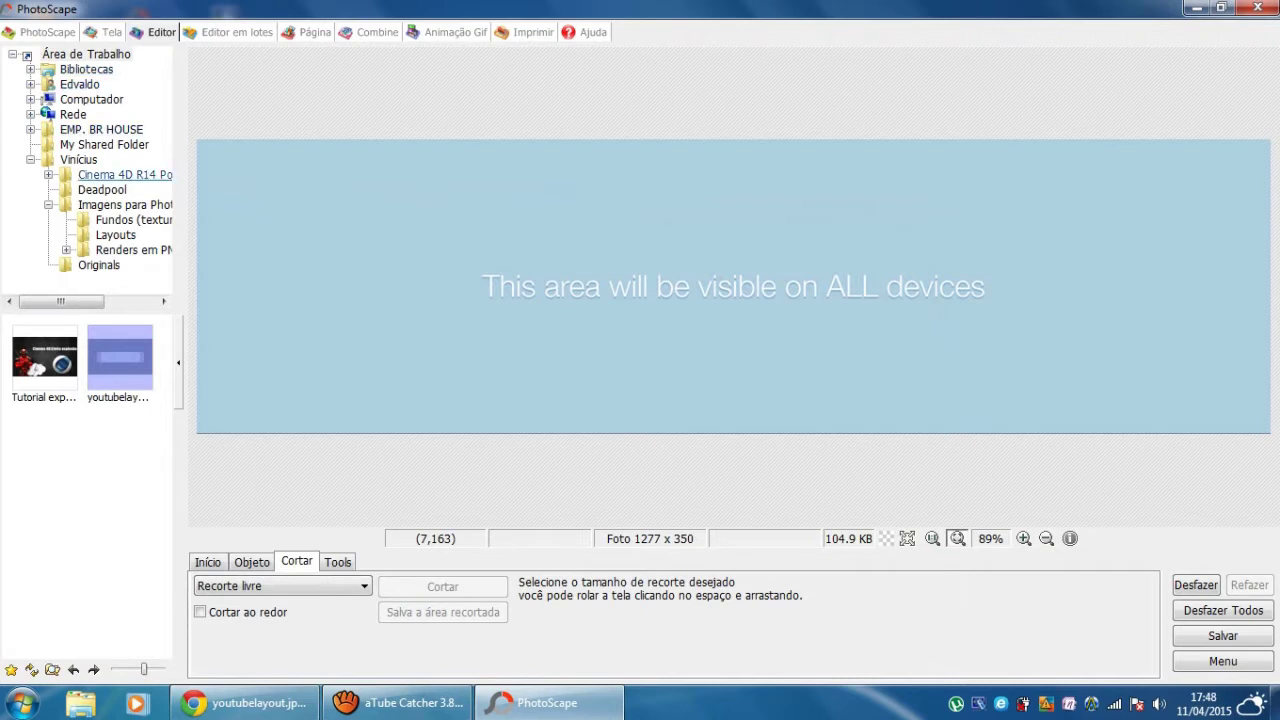
{"action": "left_click", "coordinate": [86, 54]}
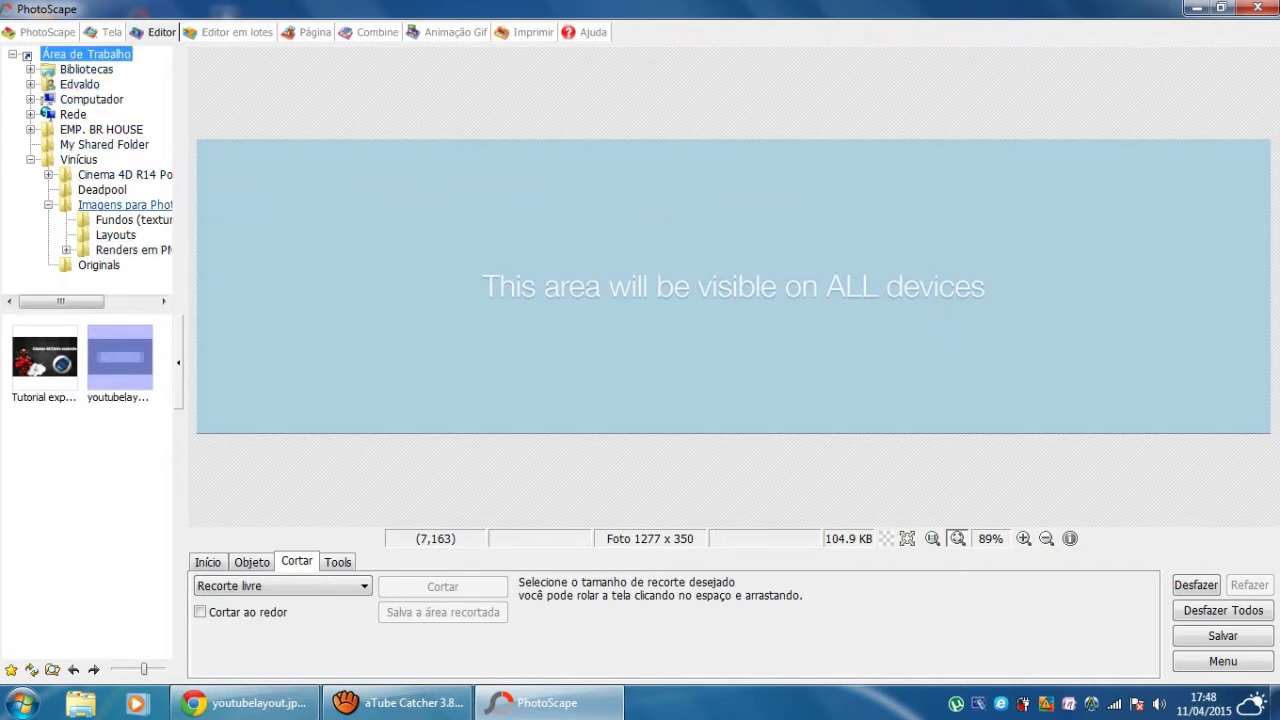
{"action": "left_click", "coordinate": [78, 159]}
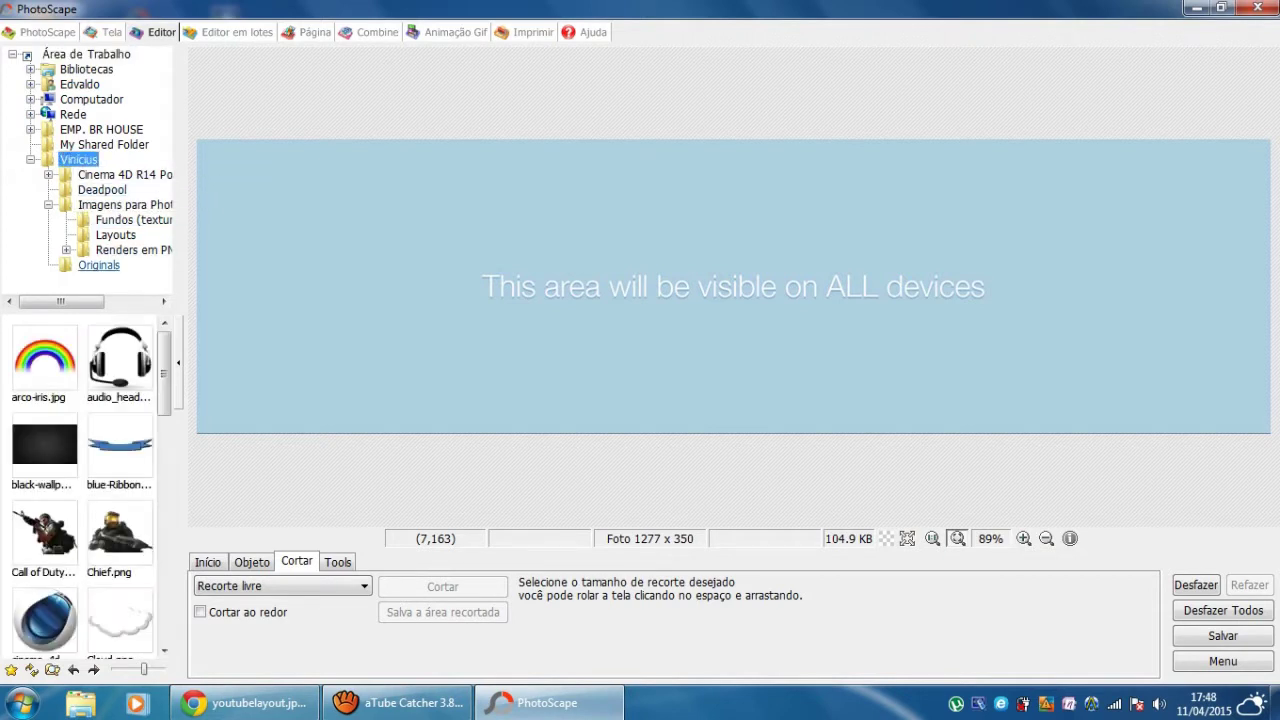
{"action": "scroll", "coordinate": [85, 490], "scroll_direction": "down", "scroll_amount": 5}
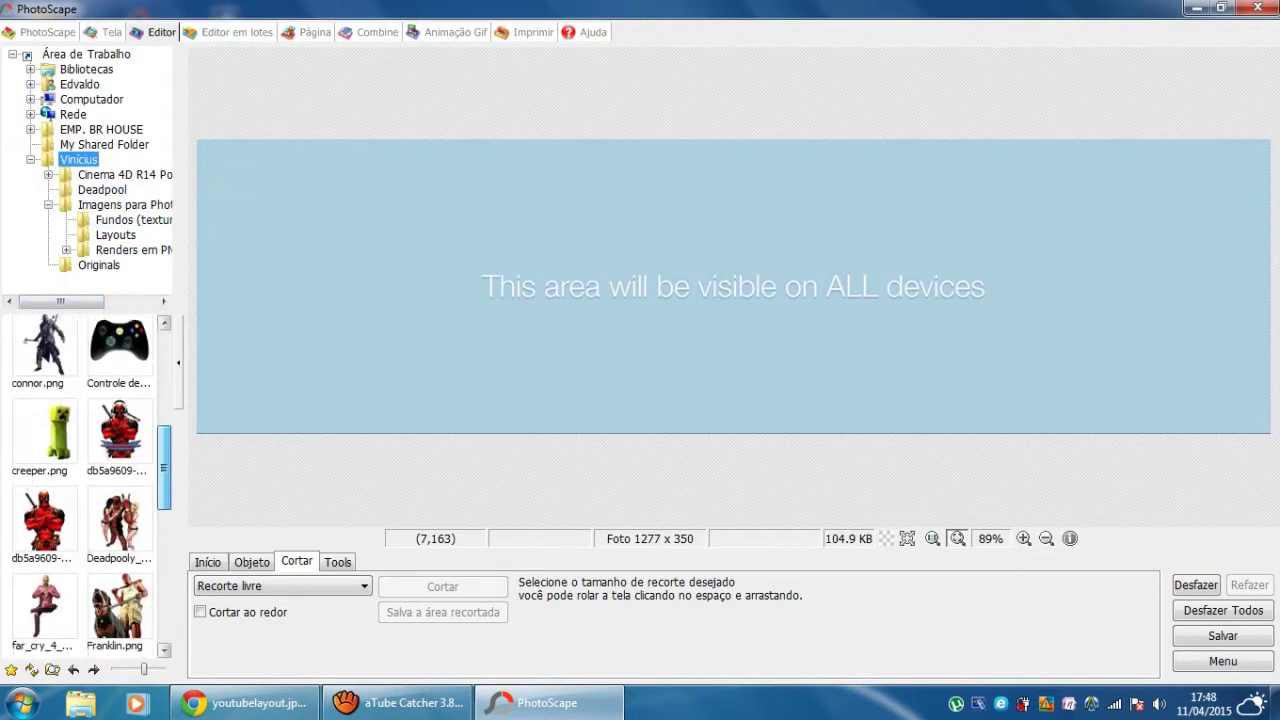
{"action": "scroll", "coordinate": [85, 490], "scroll_direction": "up", "scroll_amount": 5}
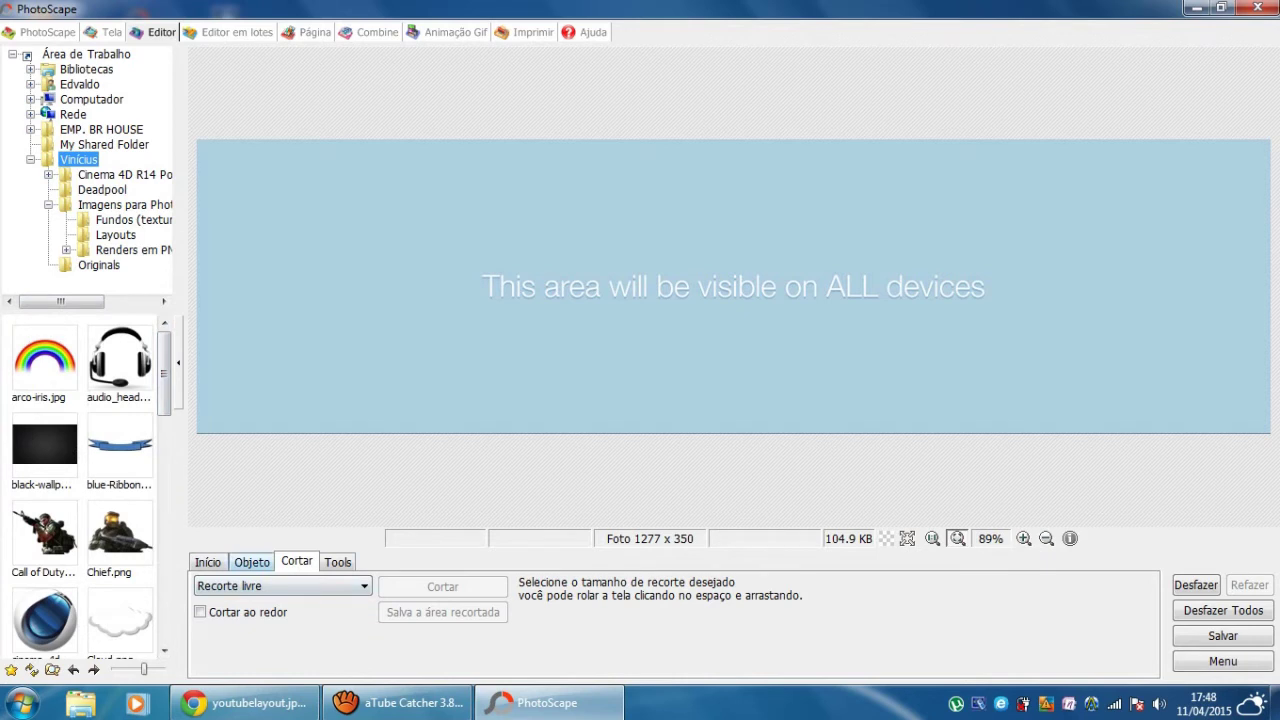
- Start inserting a photo object and browse from the desktop to the "Fundos (texturas)" folder inside "Imagens para Photoscape"
{"action": "left_click", "coordinate": [252, 562]}
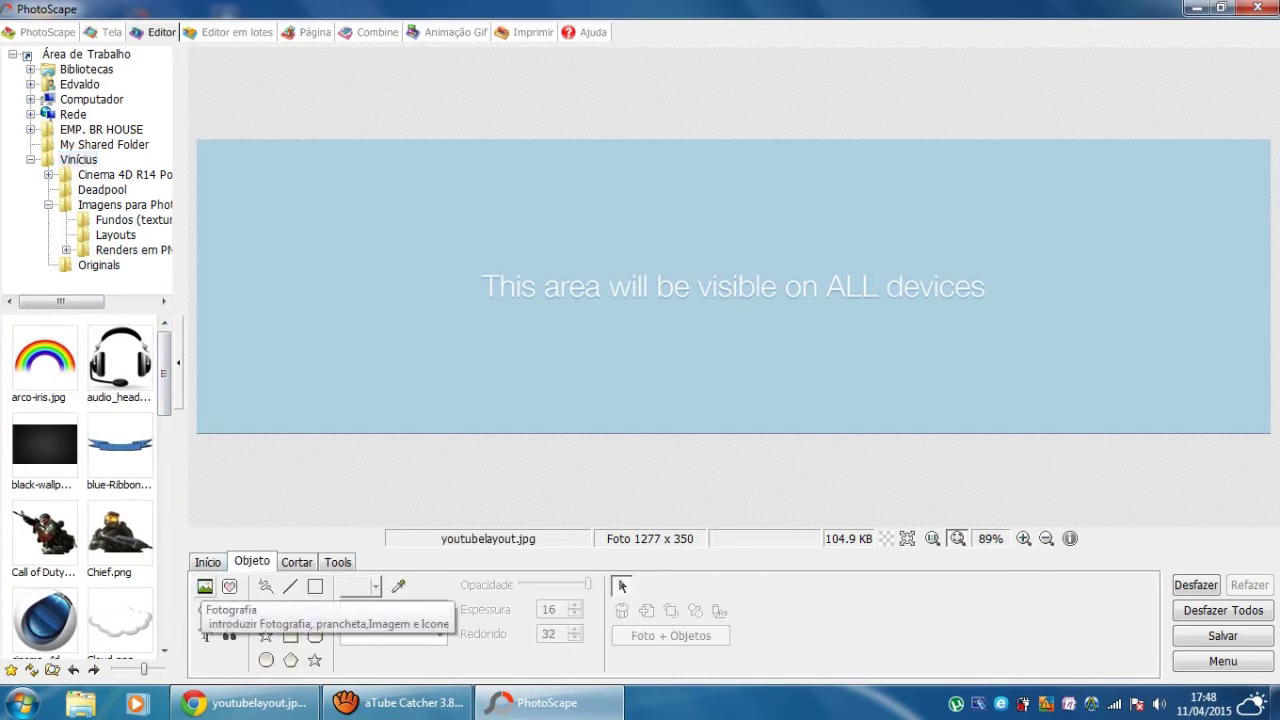
{"action": "left_click", "coordinate": [205, 586]}
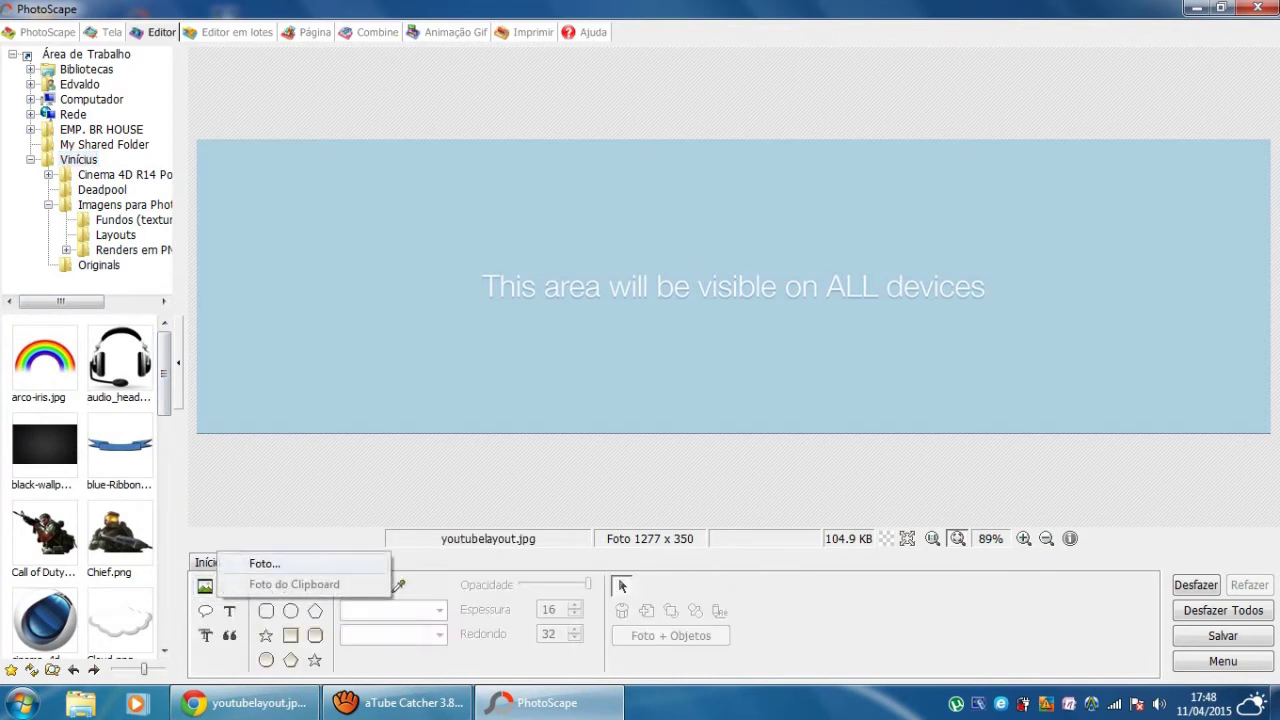
{"action": "left_click", "coordinate": [264, 563]}
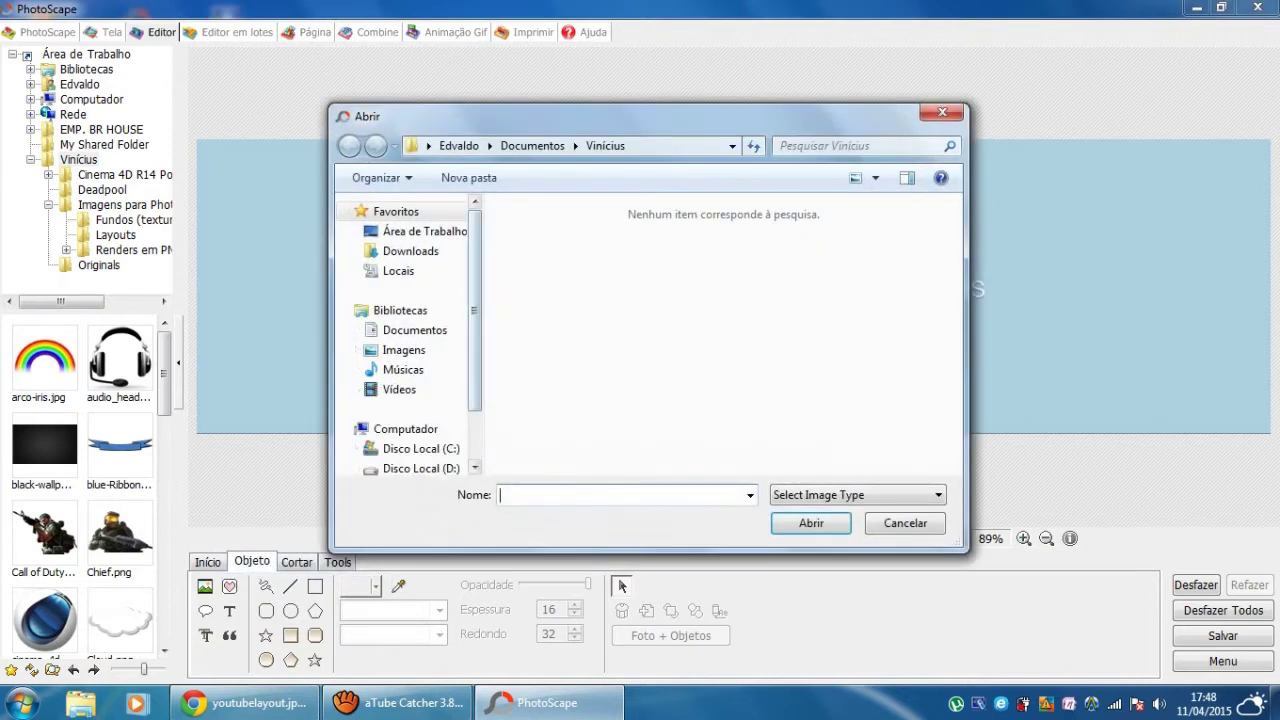
{"action": "left_click", "coordinate": [424, 231]}
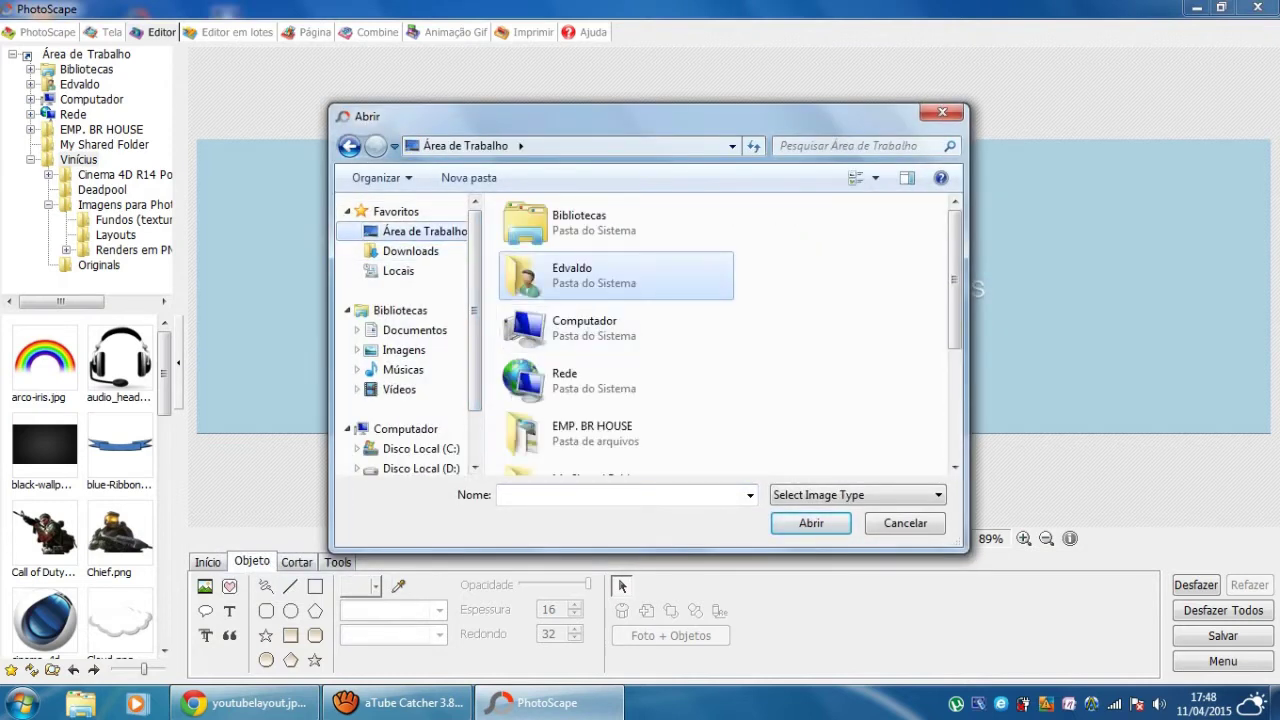
{"action": "scroll", "coordinate": [616, 276], "scroll_direction": "down", "scroll_amount": 3}
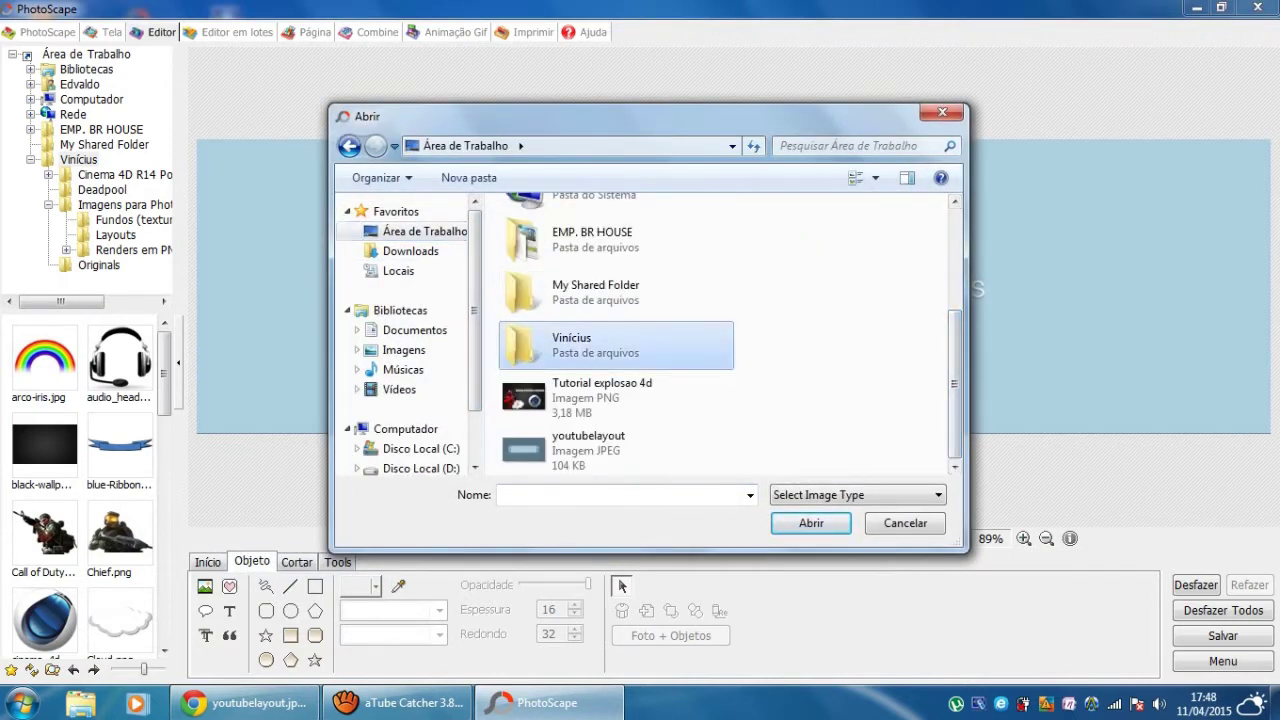
{"action": "double_click", "coordinate": [590, 345]}
{"action": "double_click", "coordinate": [771, 258]}
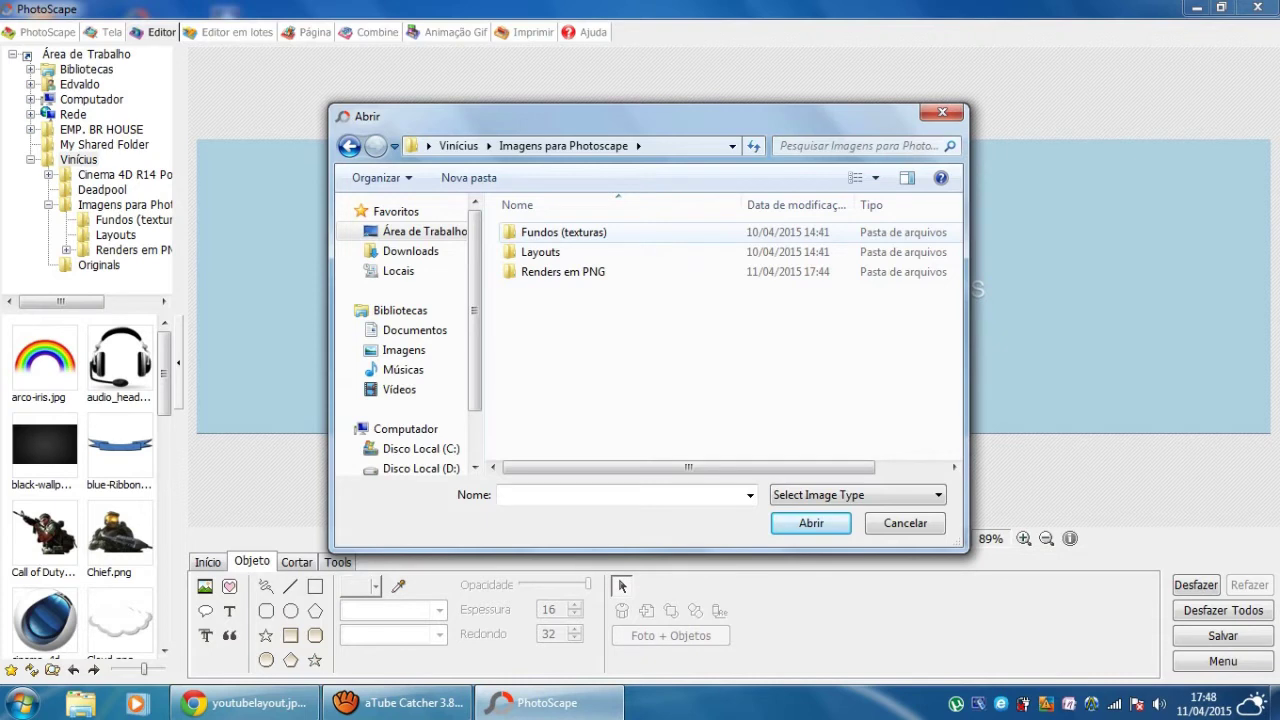
{"action": "left_click", "coordinate": [563, 232]}
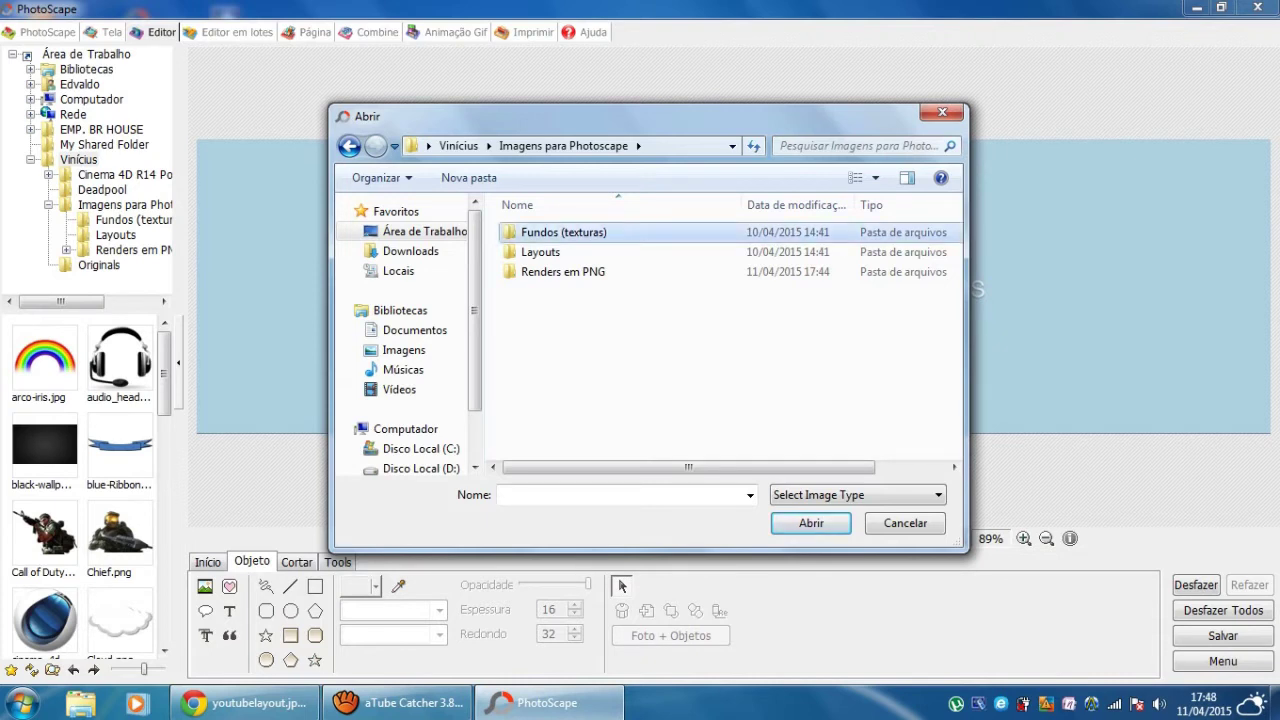
{"action": "double_click", "coordinate": [563, 232]}
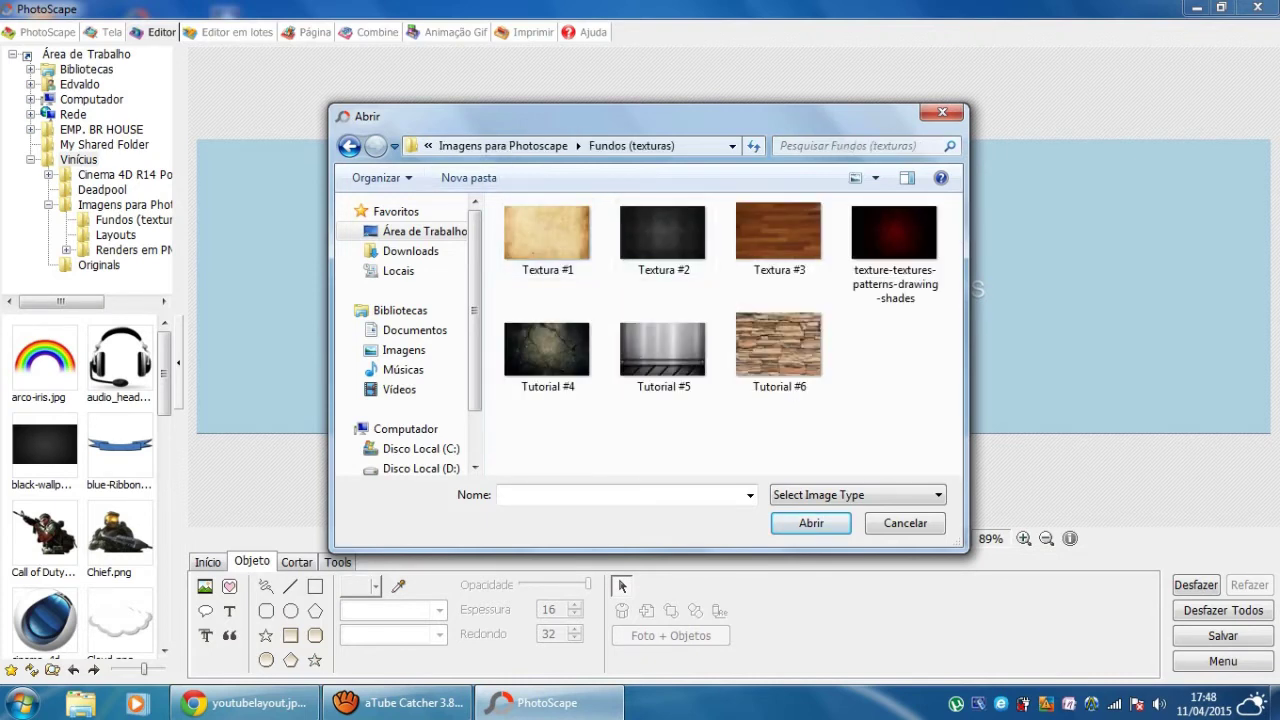
- Insert the "Textura #2" image at opacity 255 and stretch it to the banner's right edge
{"action": "left_click_drag", "start_coordinate": [490, 200], "coordinate": [946, 400]}
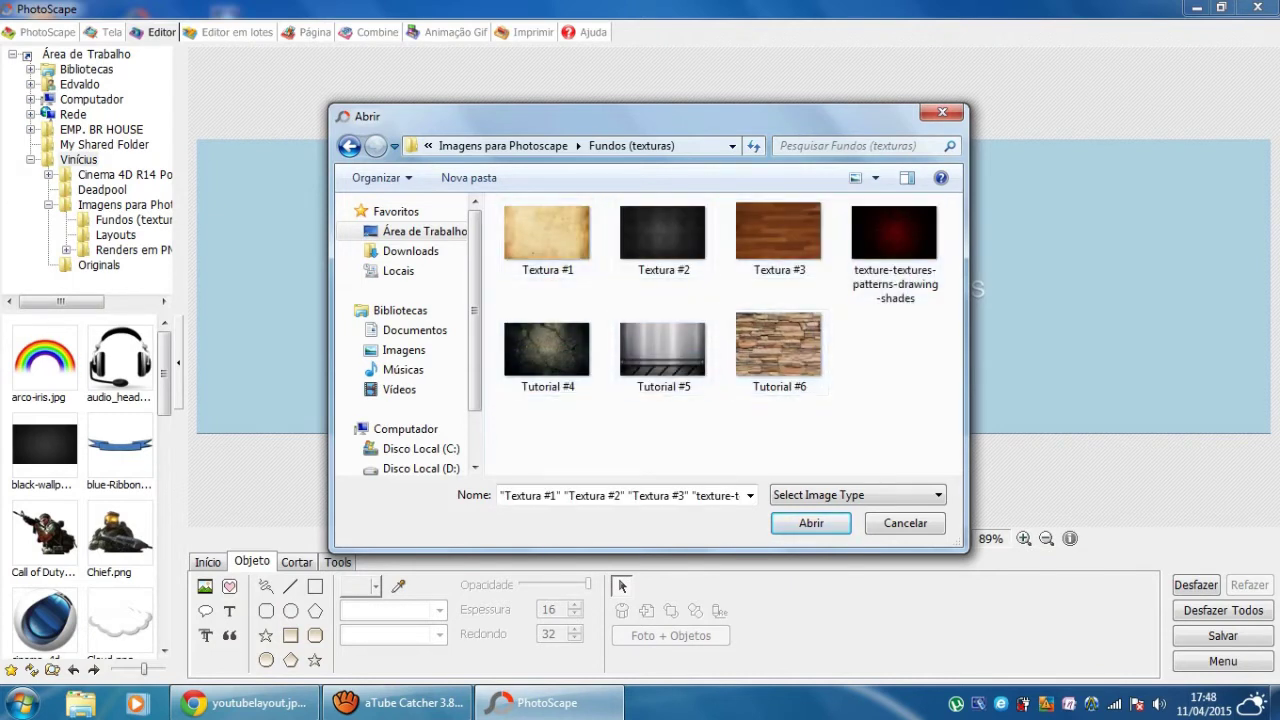
{"action": "left_click", "coordinate": [663, 235]}
{"action": "left_click", "coordinate": [811, 523]}
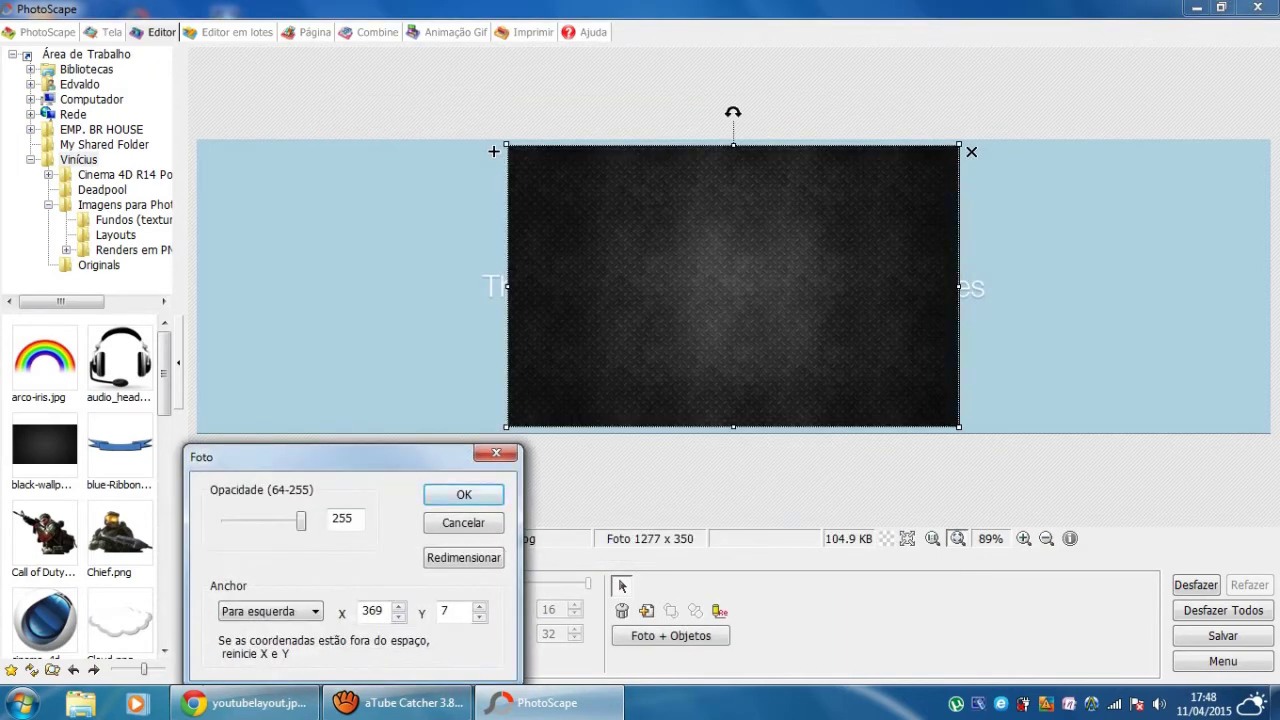
{"action": "key", "text": "Return"}
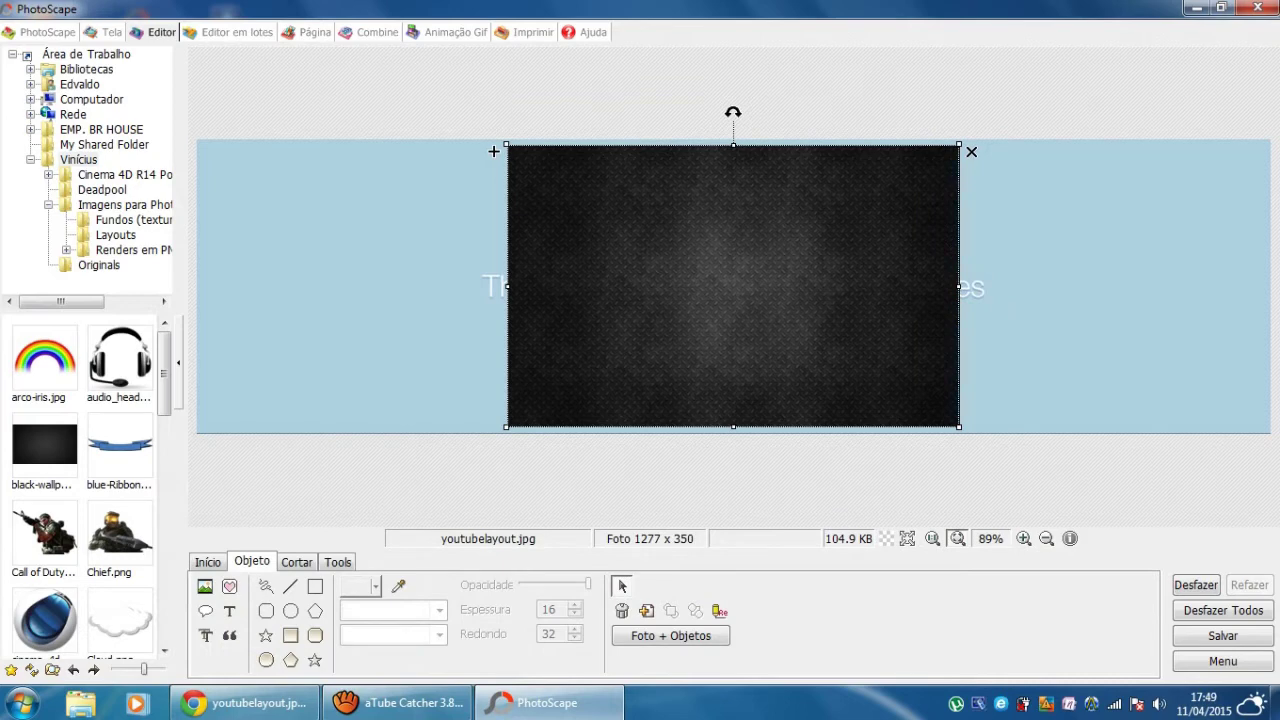
{"action": "left_click_drag", "start_coordinate": [959, 287], "coordinate": [1268, 287]}
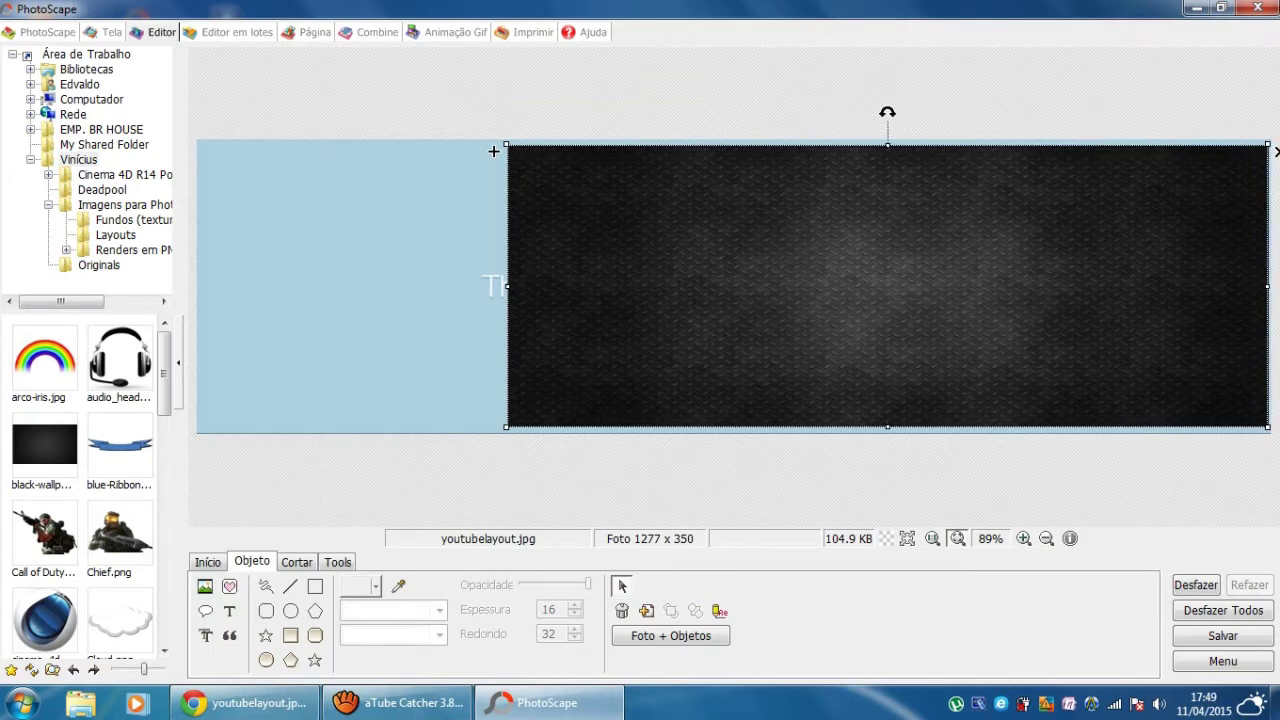
- Try to extend the texture to the banner's left edge and merge it into the photo with Foto + Objetos
{"action": "left_click_drag", "start_coordinate": [493, 151], "coordinate": [191, 151]}
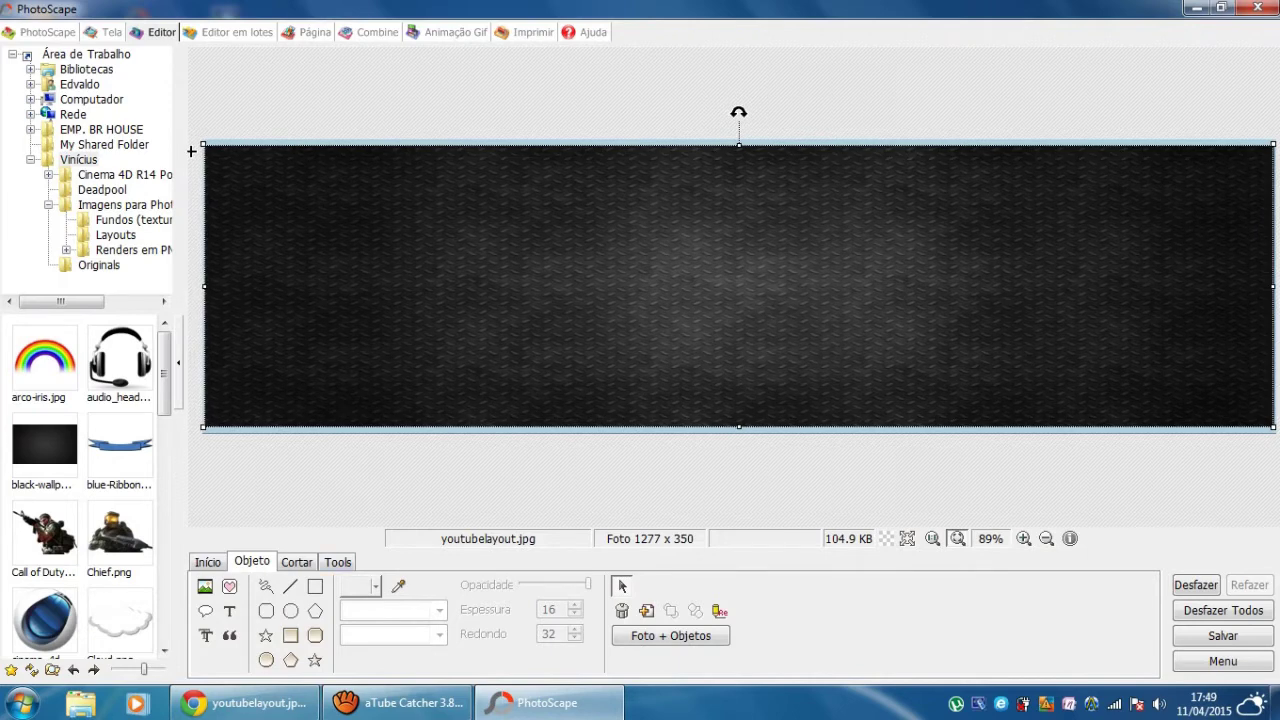
{"action": "left_click", "coordinate": [296, 562]}
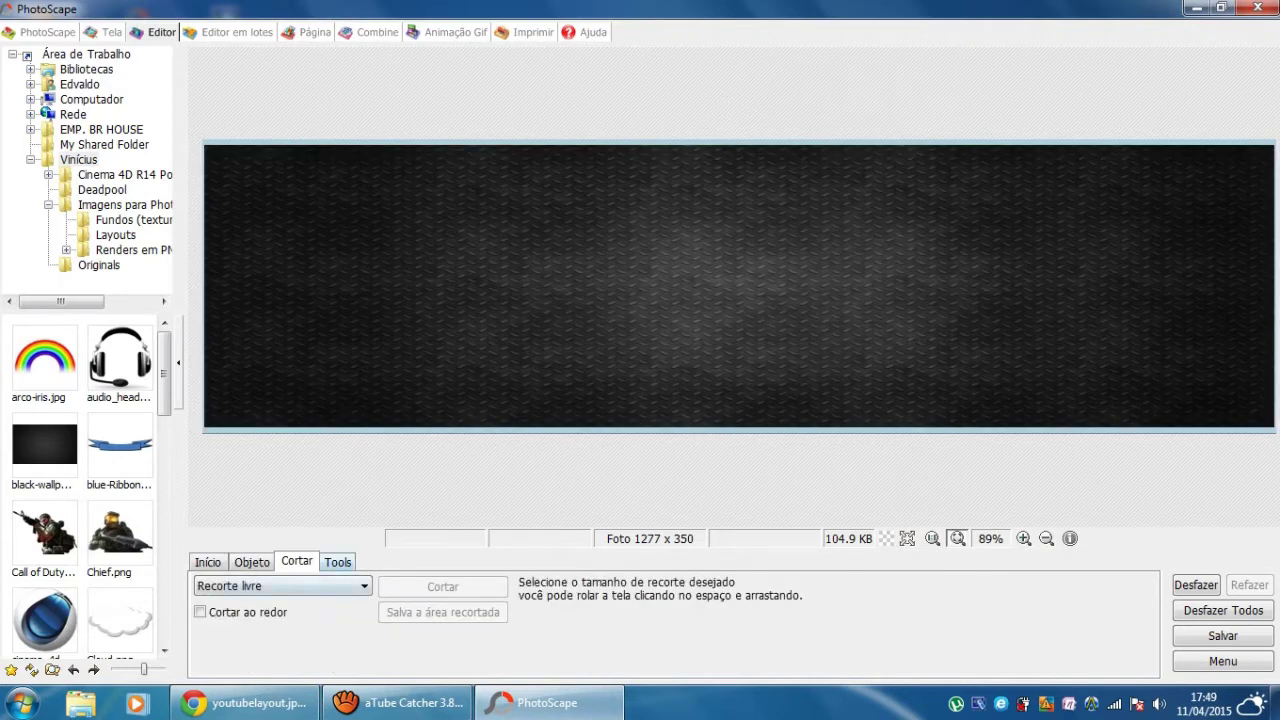
{"action": "left_click", "coordinate": [252, 562]}
{"action": "left_click", "coordinate": [670, 635]}
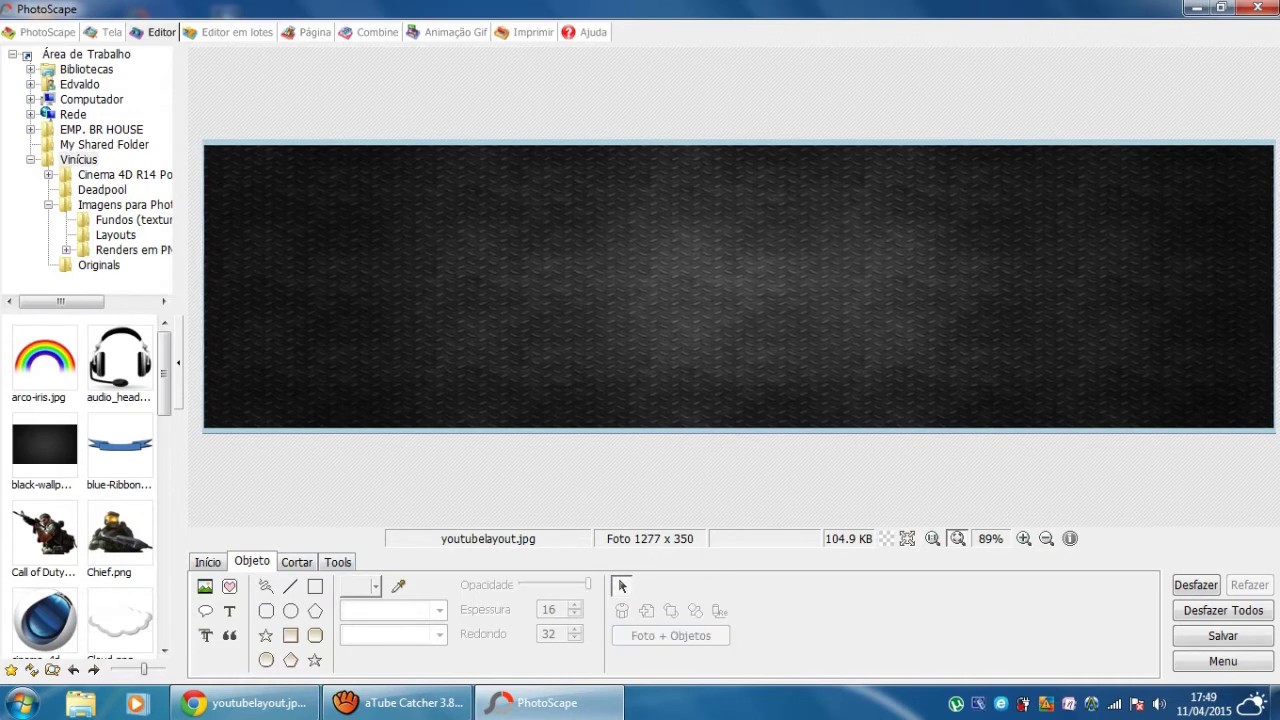
- Undo the merge of the texture and its last extension towards the banner's left edge
{"action": "left_click", "coordinate": [205, 586]}
{"action": "key", "text": "Escape"}
{"action": "left_click", "coordinate": [205, 586]}
{"action": "key", "text": "Escape"}
{"action": "key", "text": "ctrl+z"}
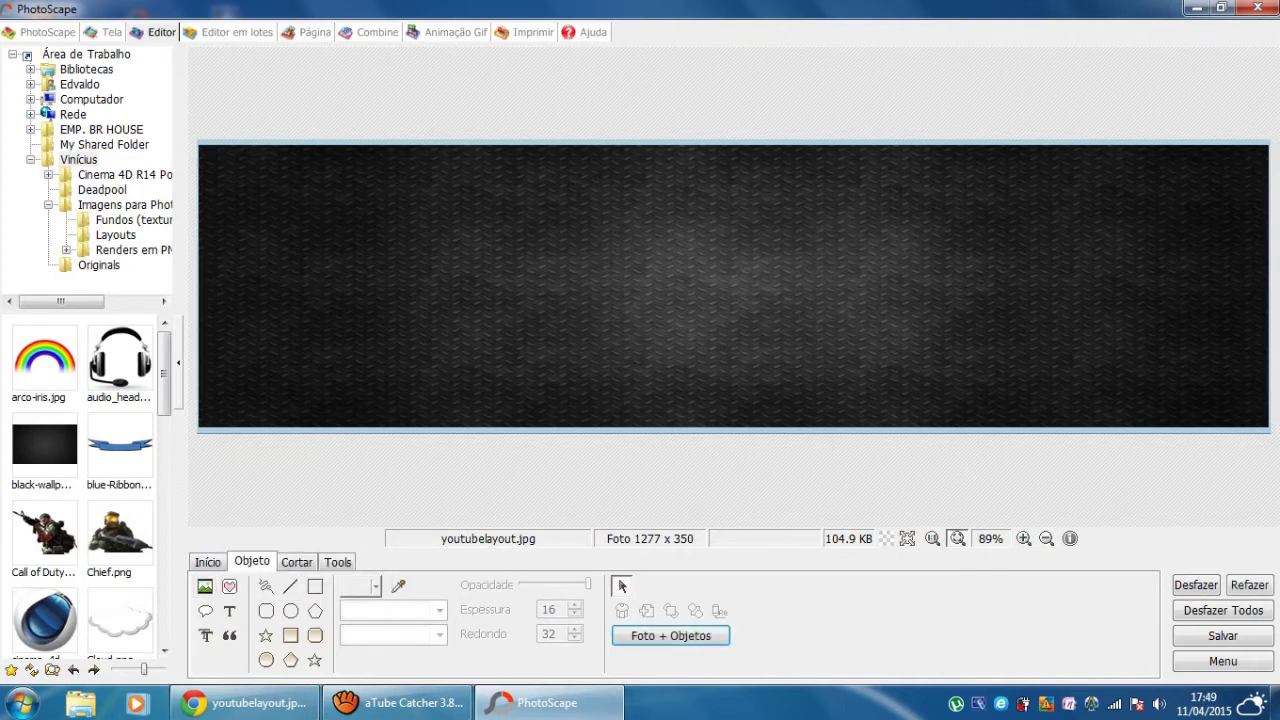
{"action": "left_click", "coordinate": [493, 151]}
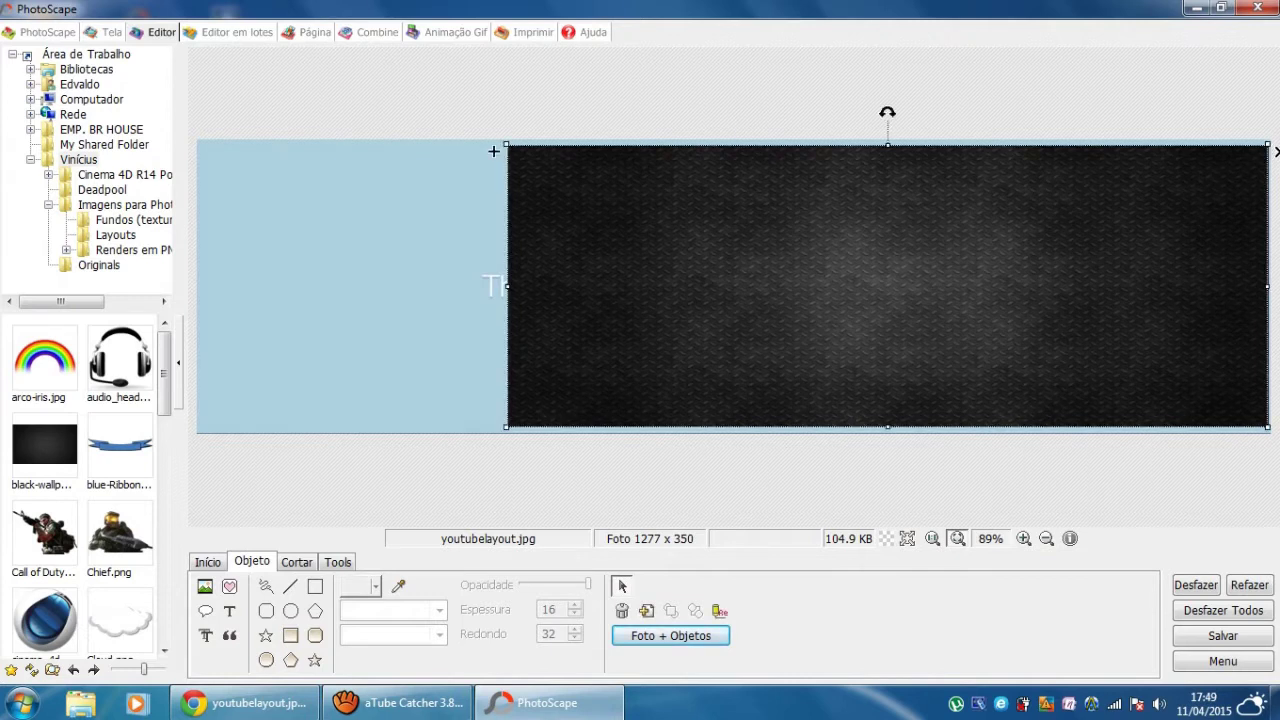
- Stretch the texture to the banner's left, bottom, right and top edges so it covers the whole canvas
{"action": "left_click_drag", "start_coordinate": [493, 151], "coordinate": [197, 151]}
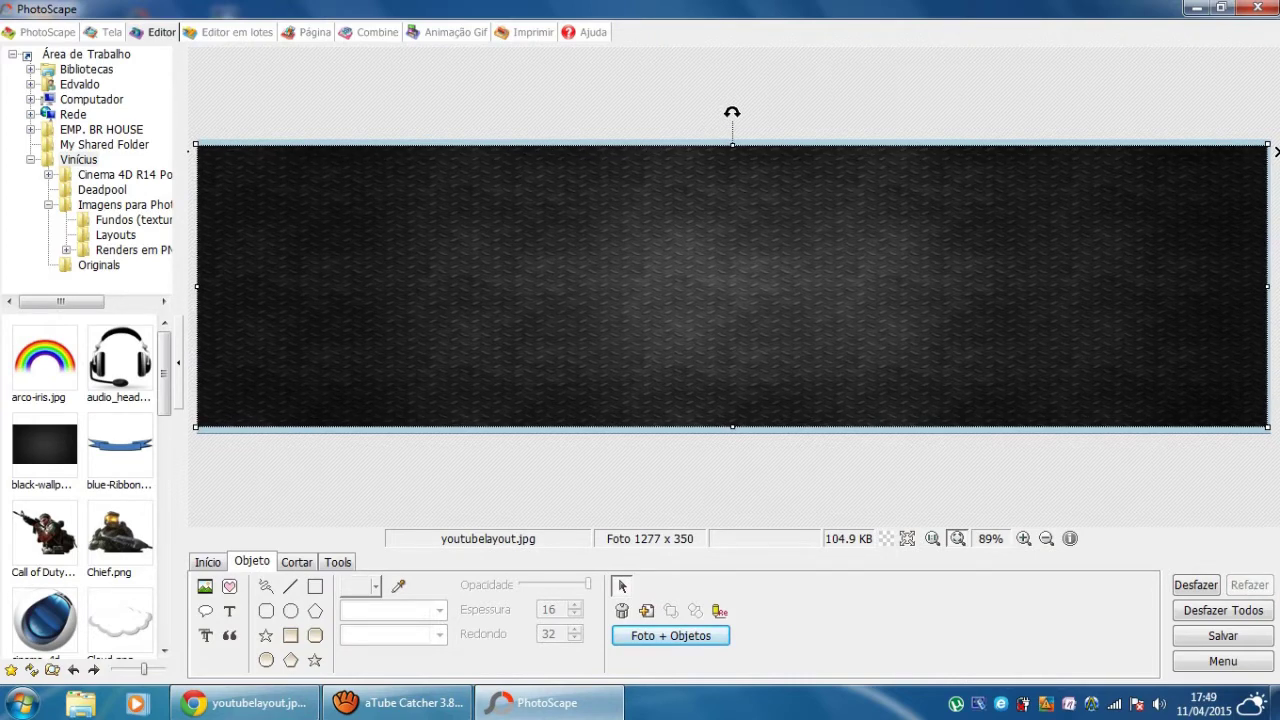
{"action": "left_click_drag", "start_coordinate": [732, 428], "coordinate": [732, 432]}
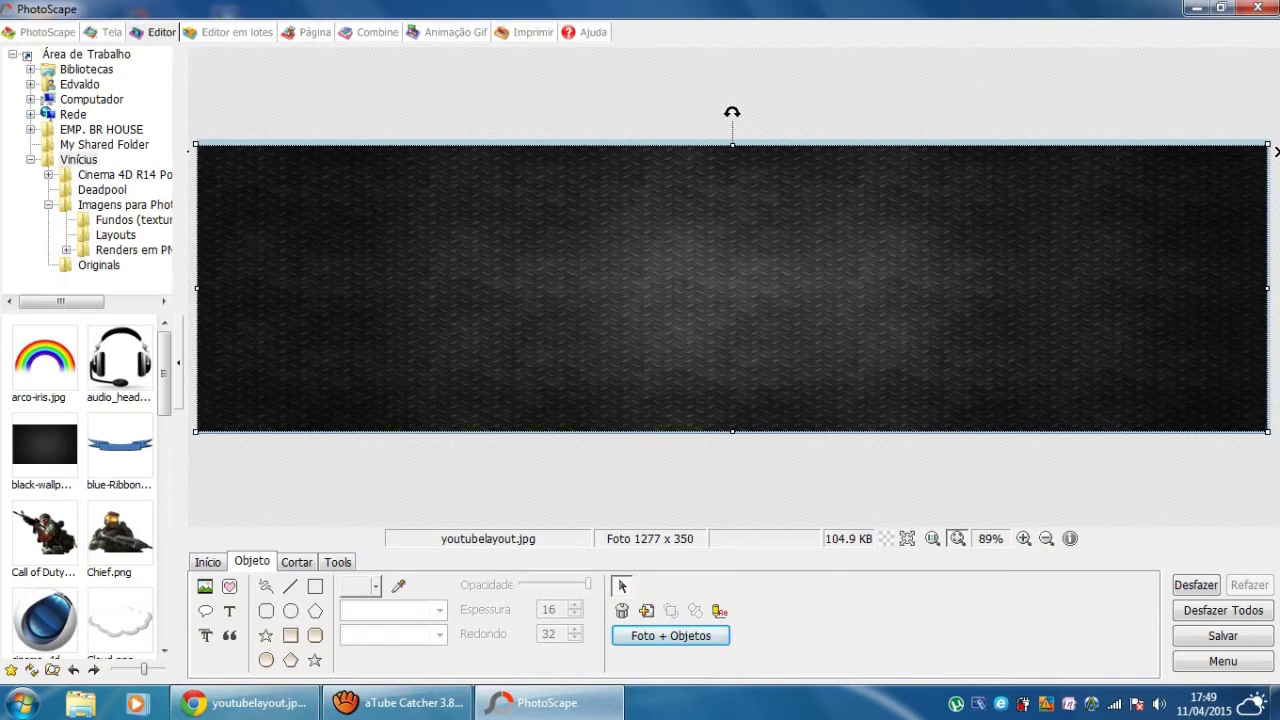
{"action": "left_click_drag", "start_coordinate": [1276, 151], "coordinate": [1278, 151]}
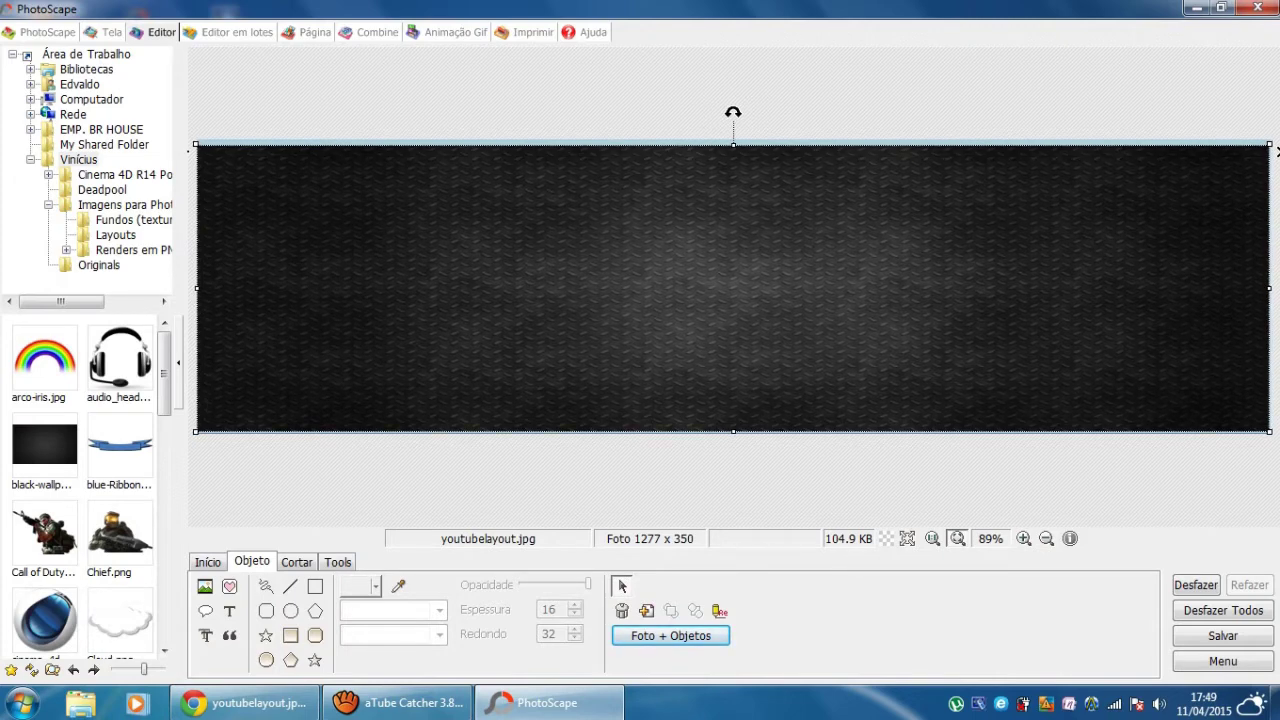
{"action": "left_click_drag", "start_coordinate": [1277, 150], "coordinate": [1277, 145]}
{"action": "left_click", "coordinate": [1277, 145]}
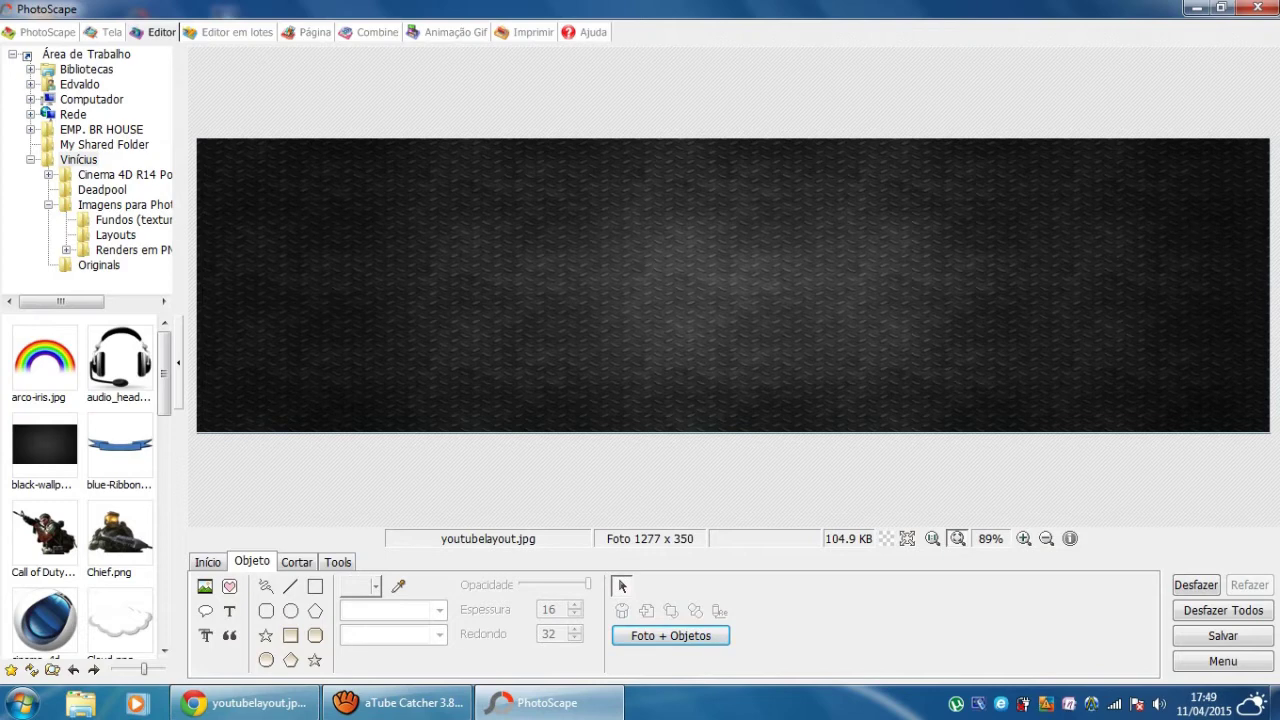
- Insert the "creeper" image from the personal folder on the desktop at opacity 255
{"action": "left_click", "coordinate": [205, 586]}
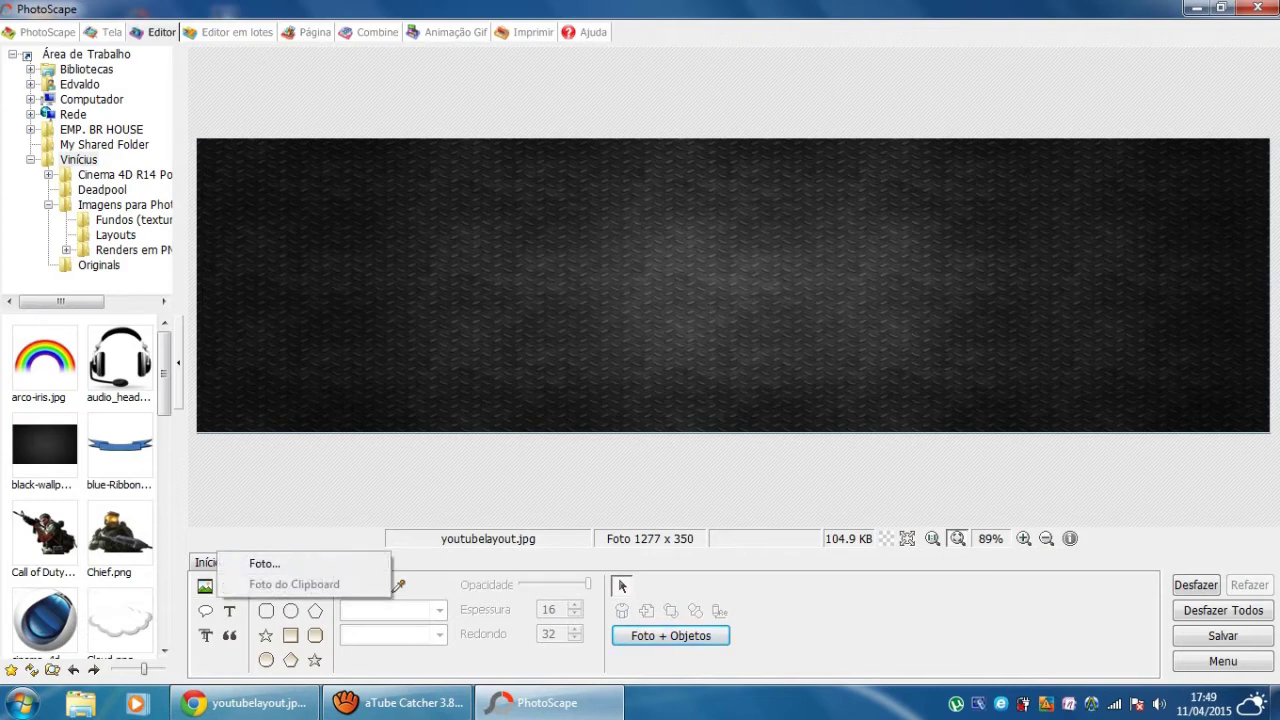
{"action": "left_click", "coordinate": [265, 563]}
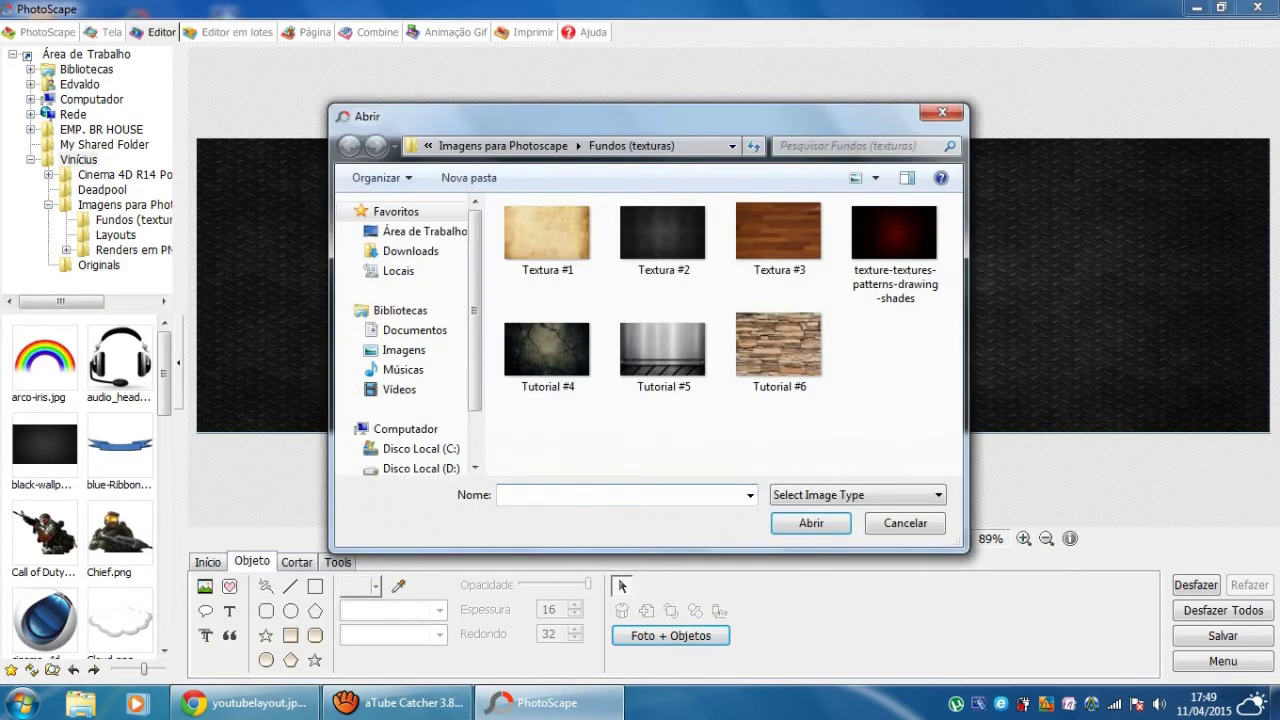
{"action": "left_click", "coordinate": [424, 231]}
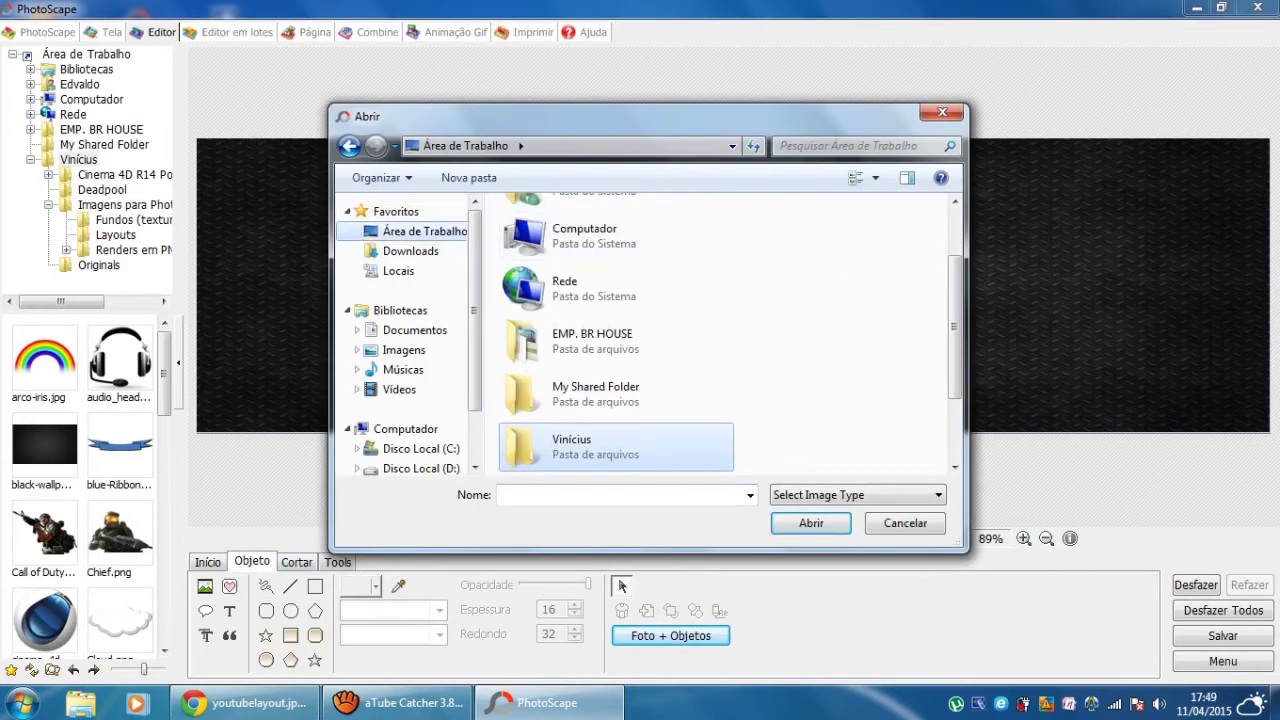
{"action": "double_click", "coordinate": [615, 446]}
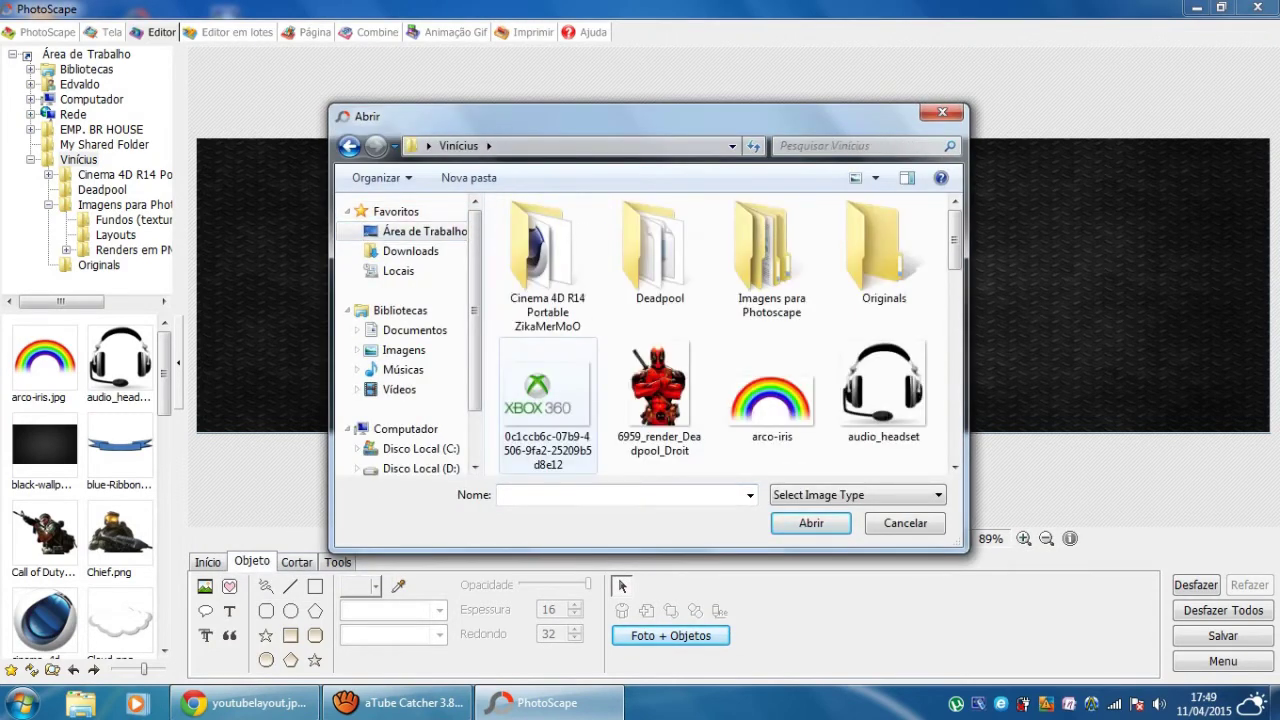
{"action": "scroll", "coordinate": [730, 330], "scroll_direction": "down", "scroll_amount": 5}
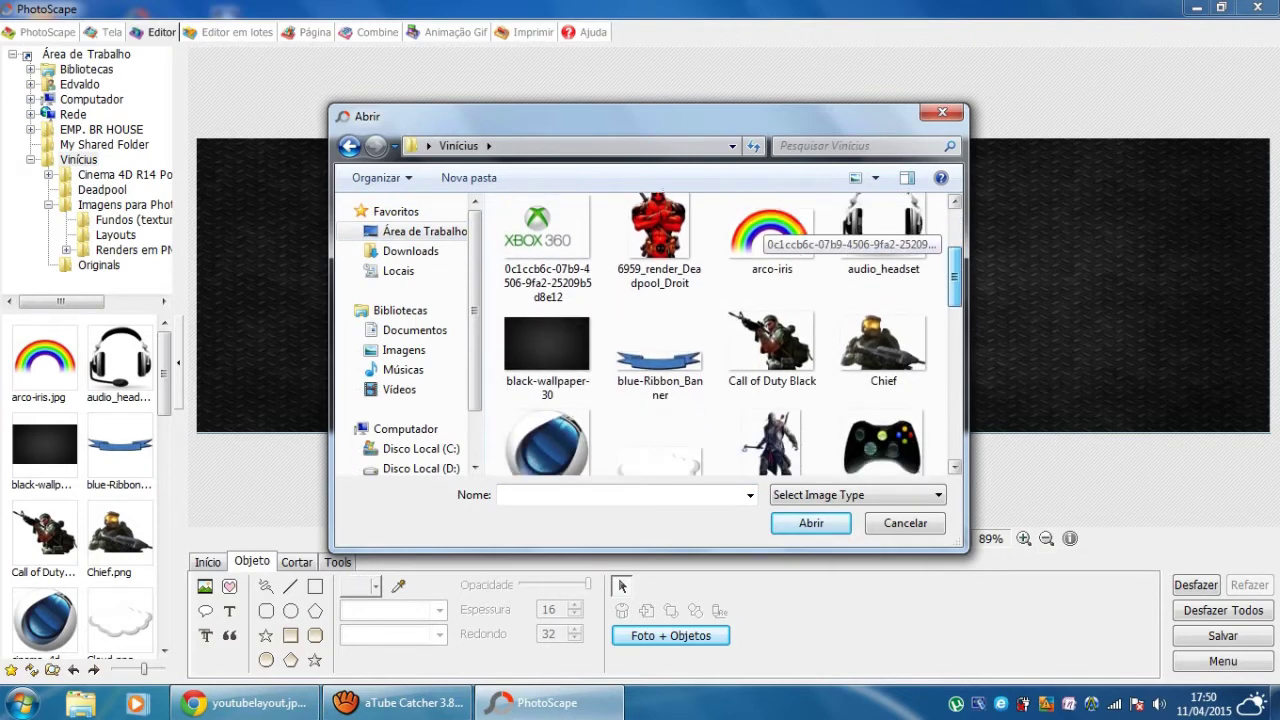
{"action": "scroll", "coordinate": [765, 225], "scroll_direction": "down", "scroll_amount": 6}
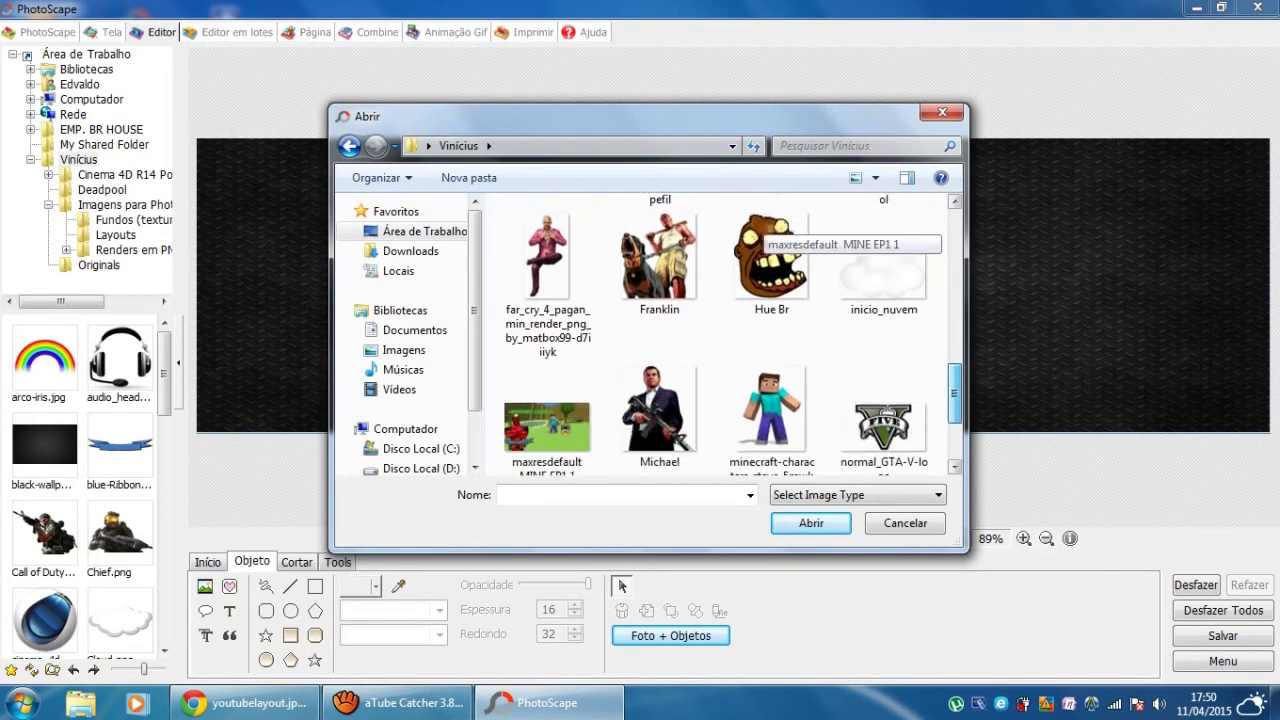
{"action": "scroll", "coordinate": [765, 230], "scroll_direction": "down", "scroll_amount": 1}
{"action": "scroll", "coordinate": [765, 230], "scroll_direction": "up", "scroll_amount": 5}
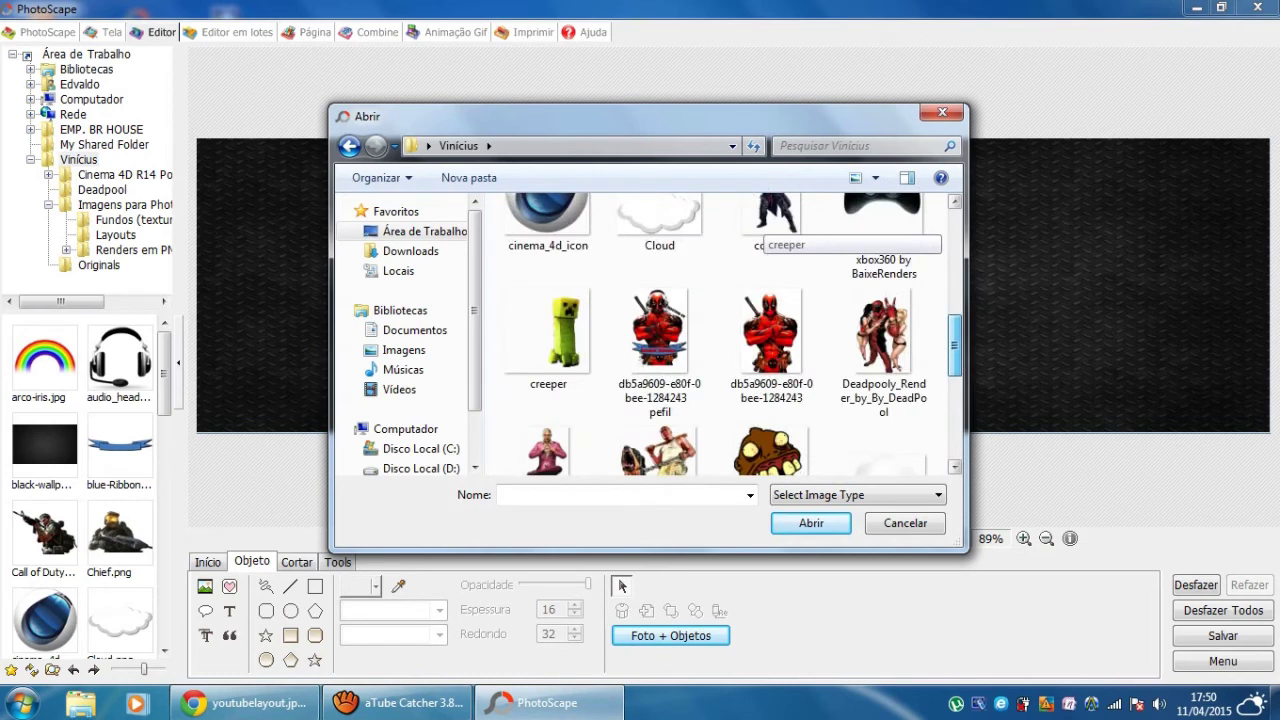
{"action": "scroll", "coordinate": [765, 230], "scroll_direction": "up", "scroll_amount": 1}
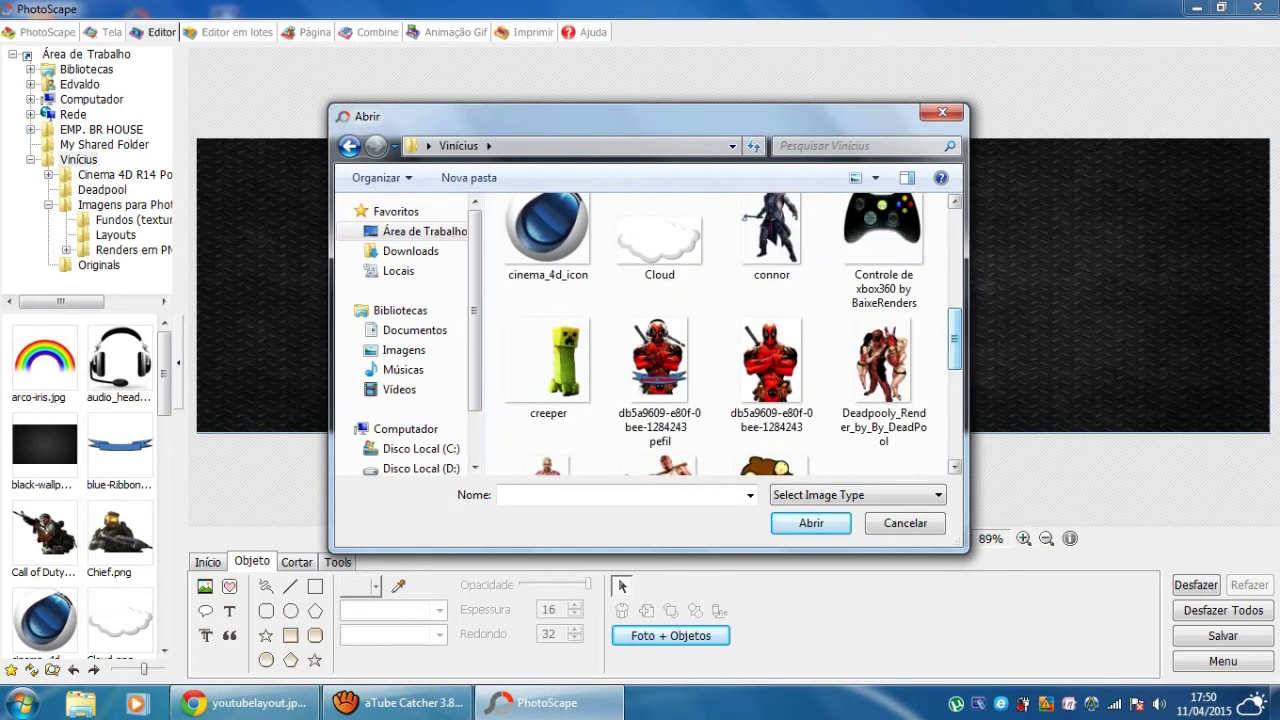
{"action": "left_click", "coordinate": [548, 365]}
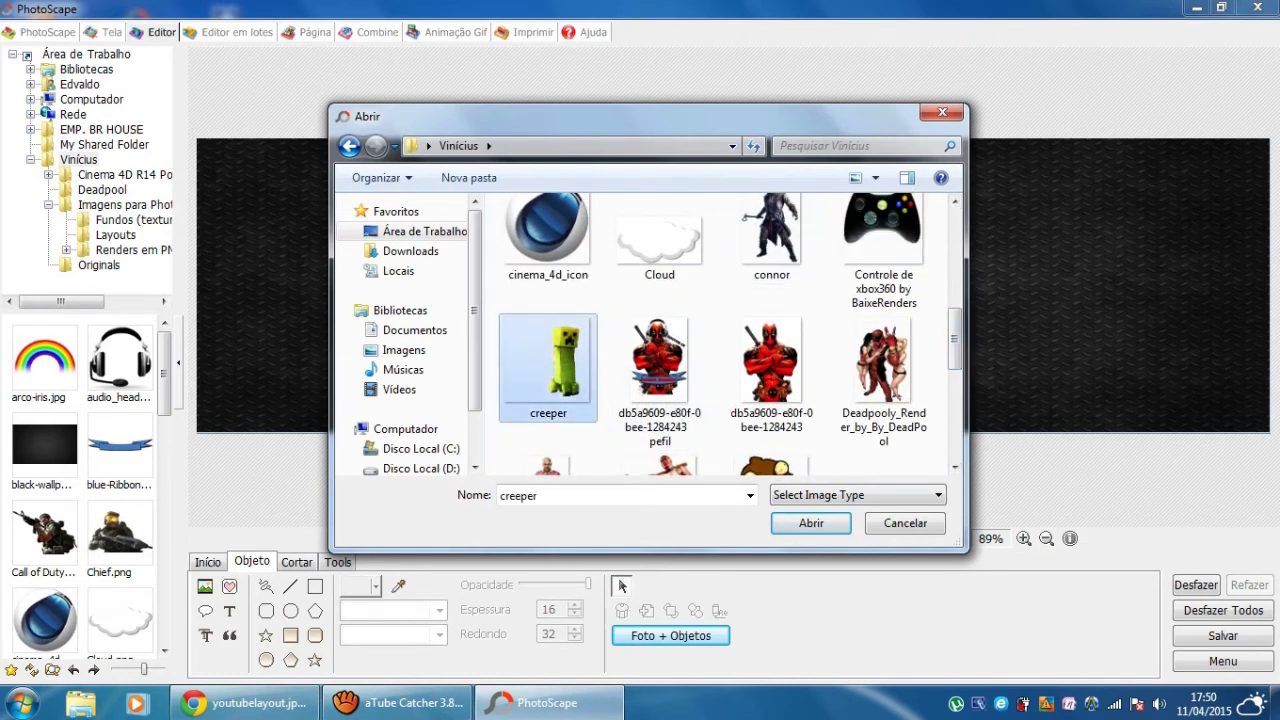
{"action": "left_click", "coordinate": [811, 523]}
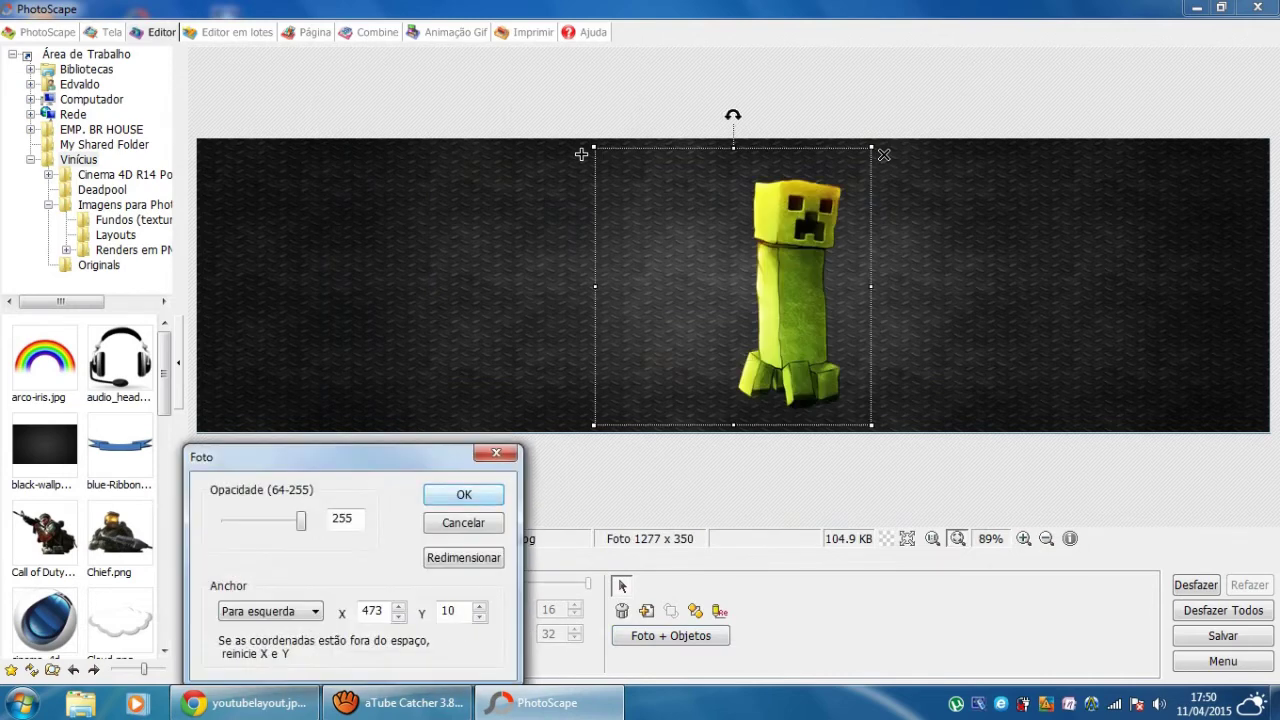
{"action": "left_click", "coordinate": [463, 494]}
- Place the creeper in the right half of the banner, slightly enlarged, with its feet at the bottom edge
{"action": "left_click_drag", "start_coordinate": [790, 290], "coordinate": [849, 337]}
{"action": "left_click_drag", "start_coordinate": [640, 201], "coordinate": [708, 171]}
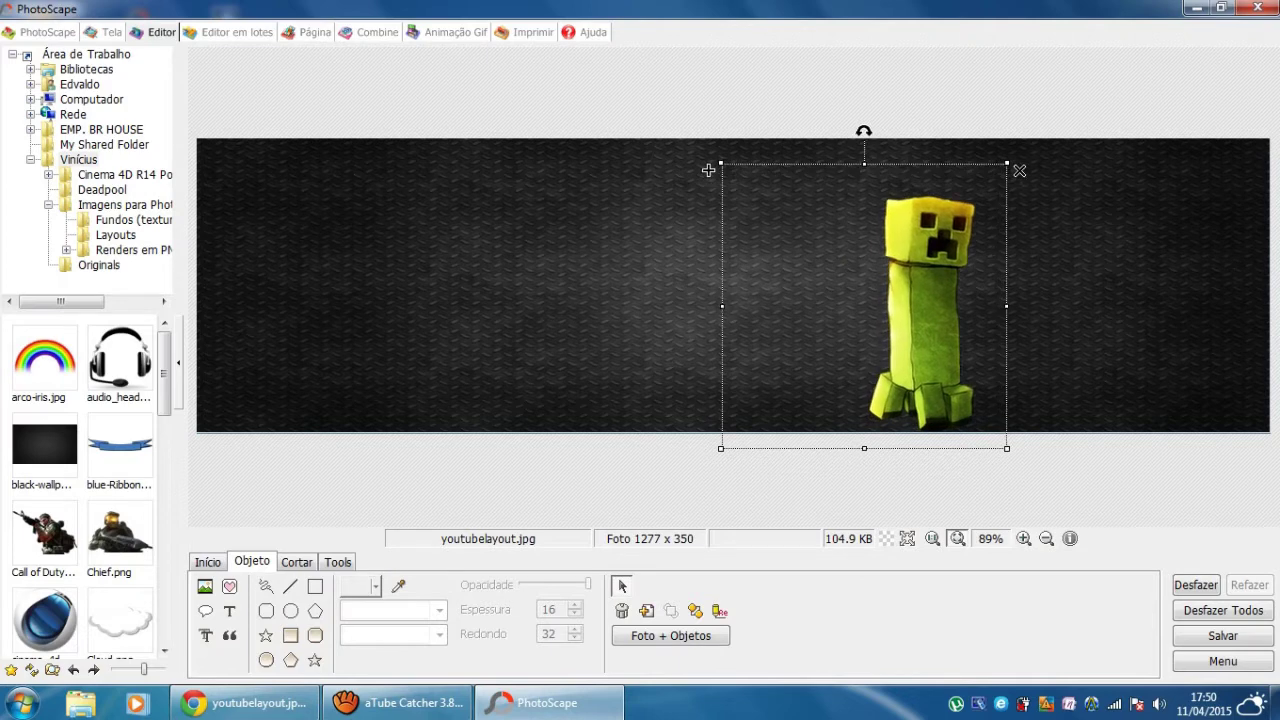
{"action": "key", "text": "Escape"}
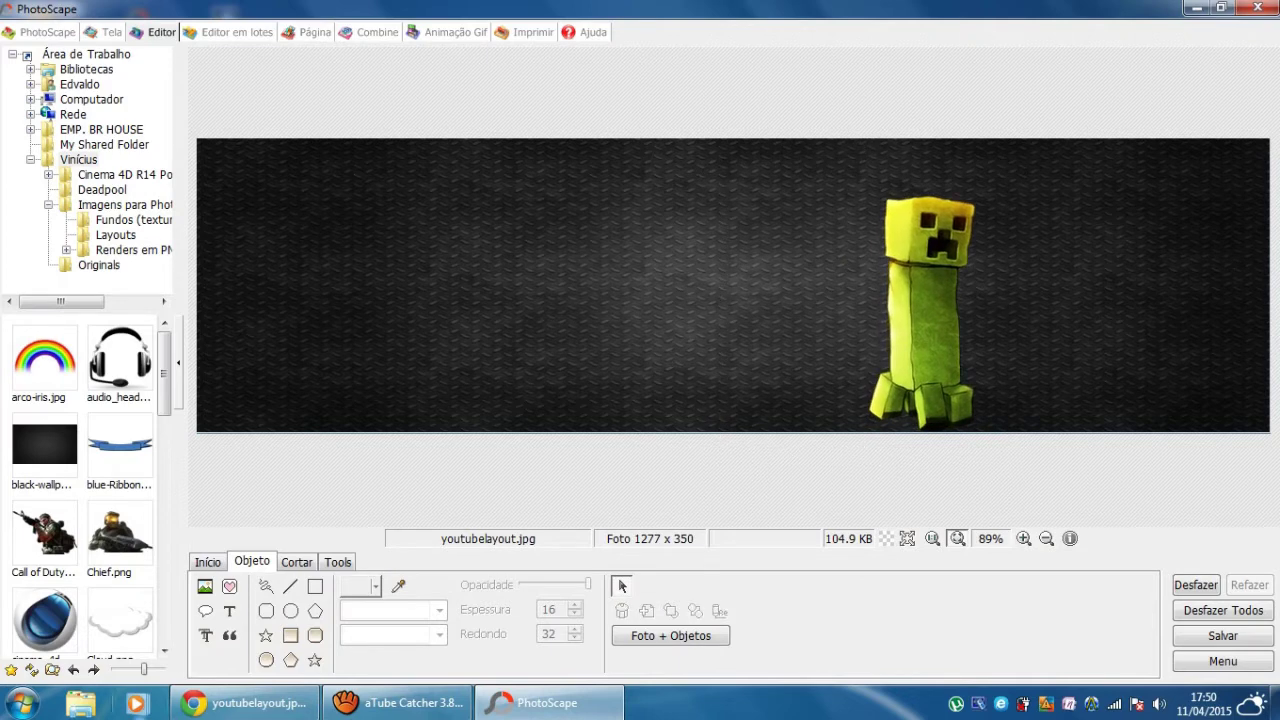
- Insert the "6959_render_Deadpool_Droit" image and place it against the banner's left and bottom edges
{"action": "left_click", "coordinate": [205, 586]}
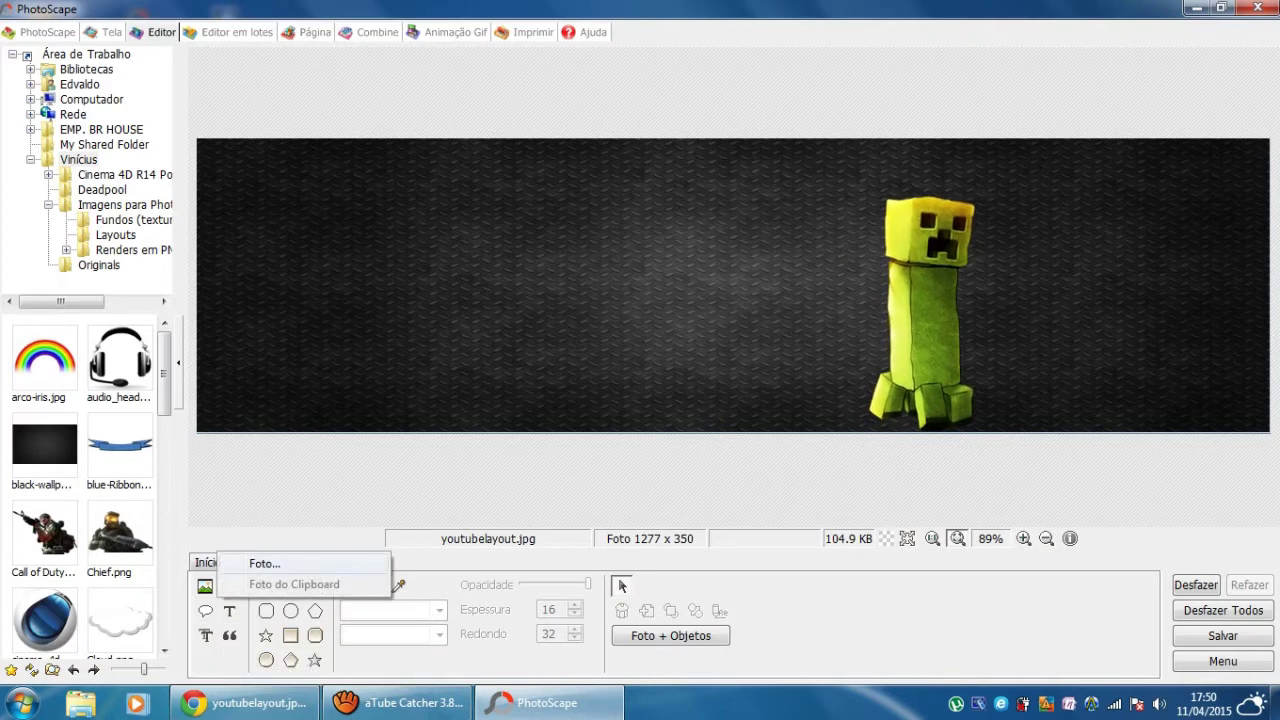
{"action": "left_click", "coordinate": [265, 563]}
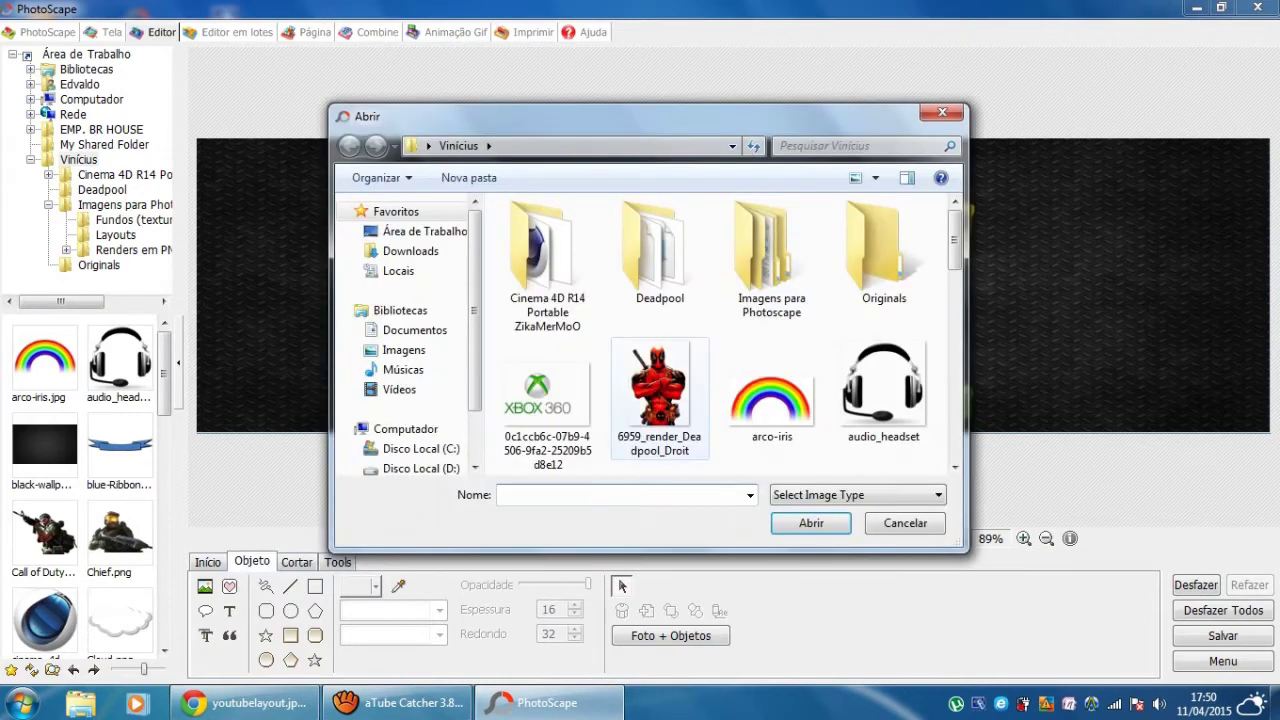
{"action": "left_click", "coordinate": [658, 390]}
{"action": "left_click", "coordinate": [811, 523]}
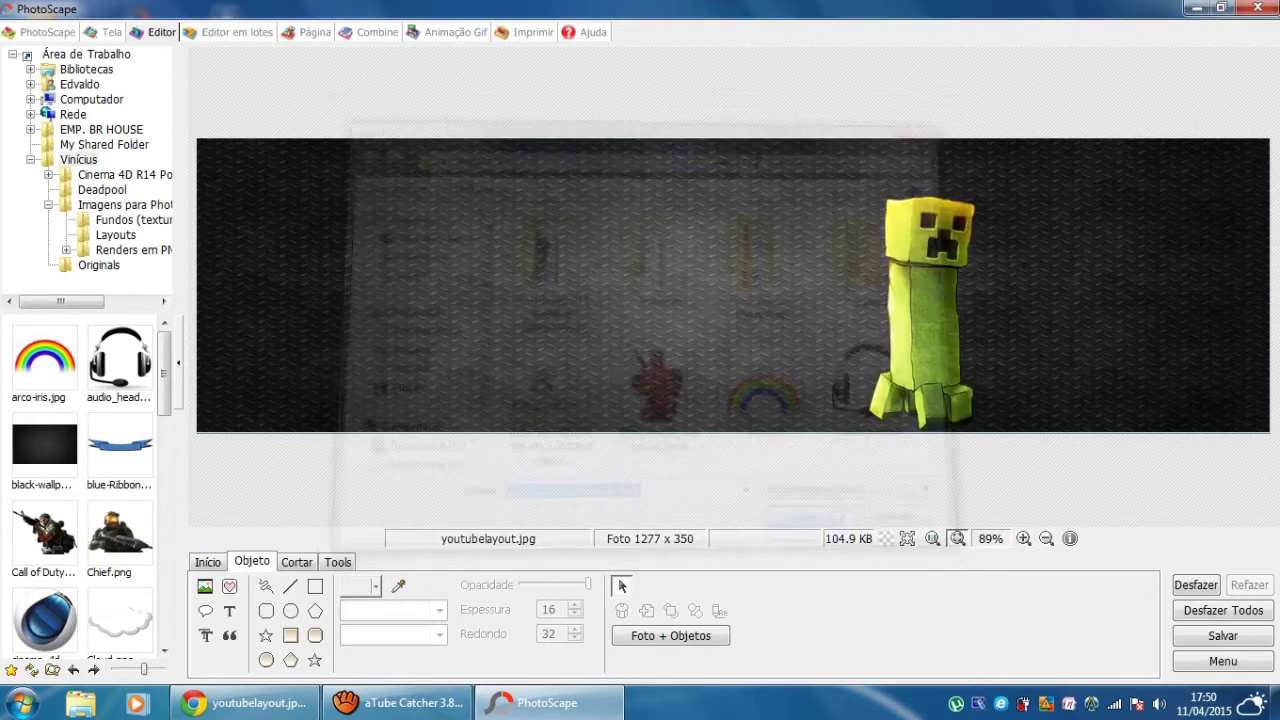
{"action": "key", "text": "Return"}
{"action": "left_click_drag", "start_coordinate": [621, 153], "coordinate": [188, 157]}
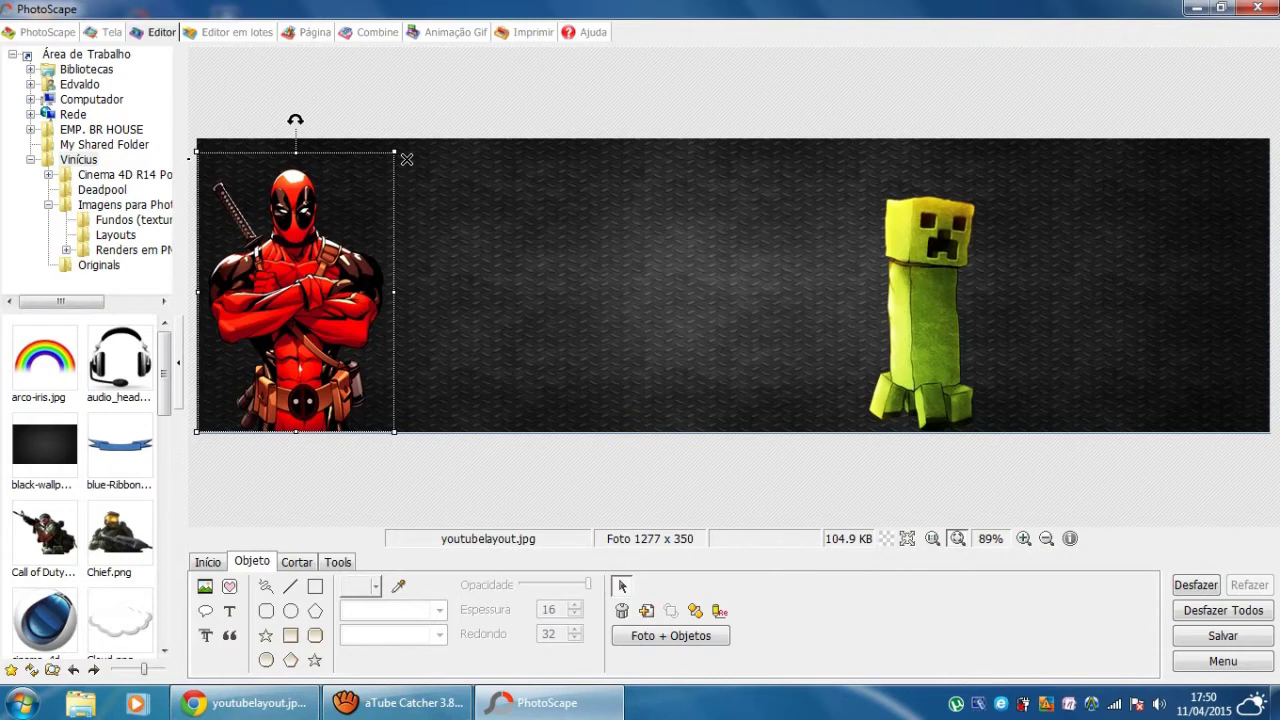
{"action": "left_click", "coordinate": [188, 157]}
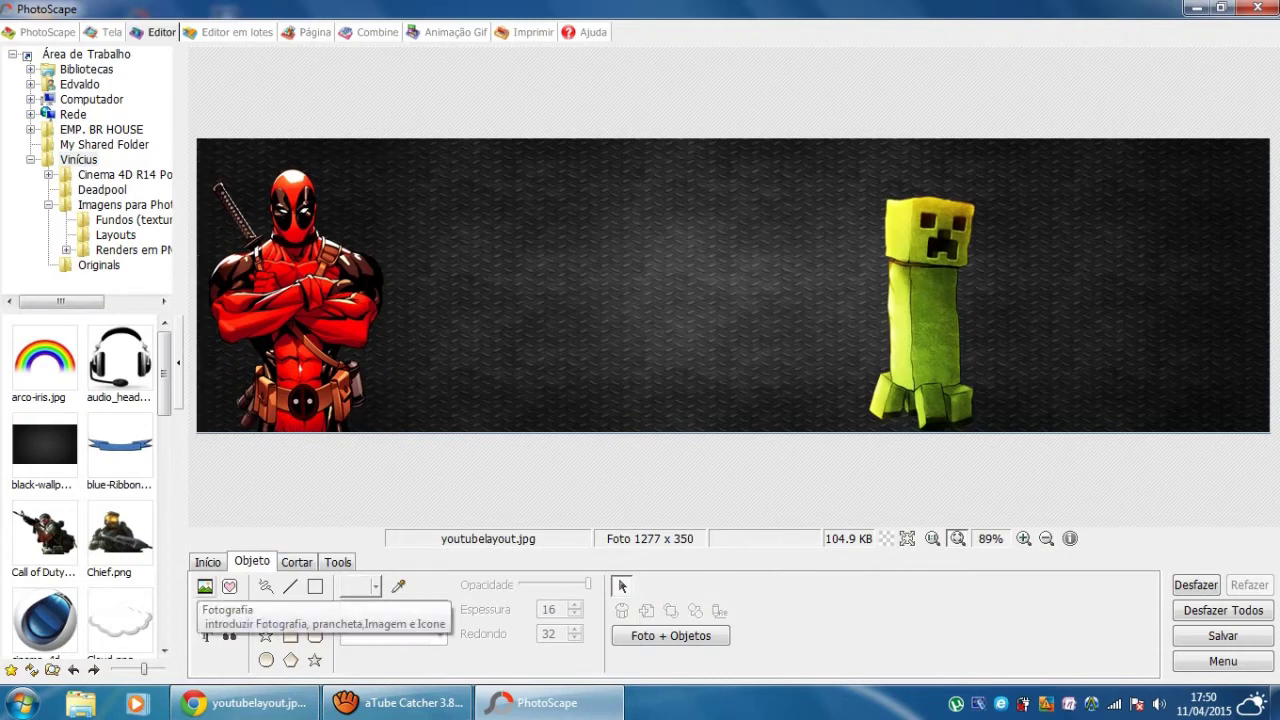
- Start inserting another photo and open the "Renders em PNG" folder inside "Imagens para Photoscape"
{"action": "left_click", "coordinate": [205, 586]}
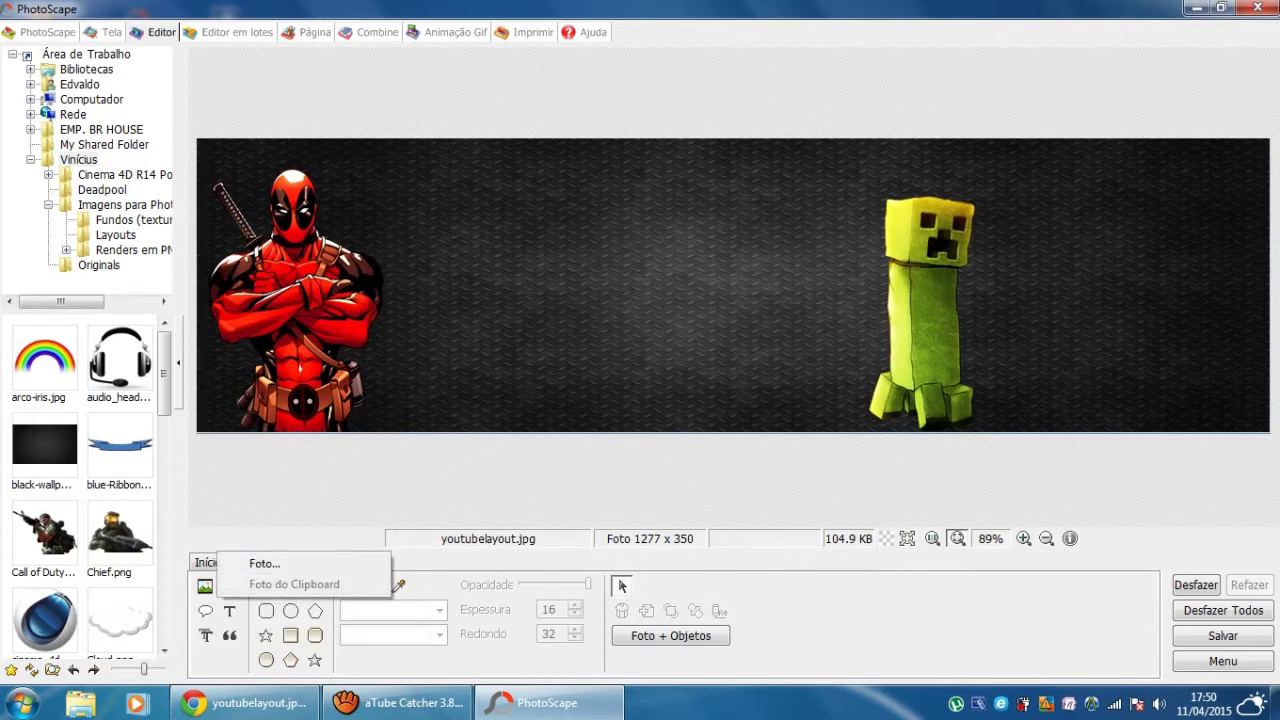
{"action": "left_click", "coordinate": [265, 564]}
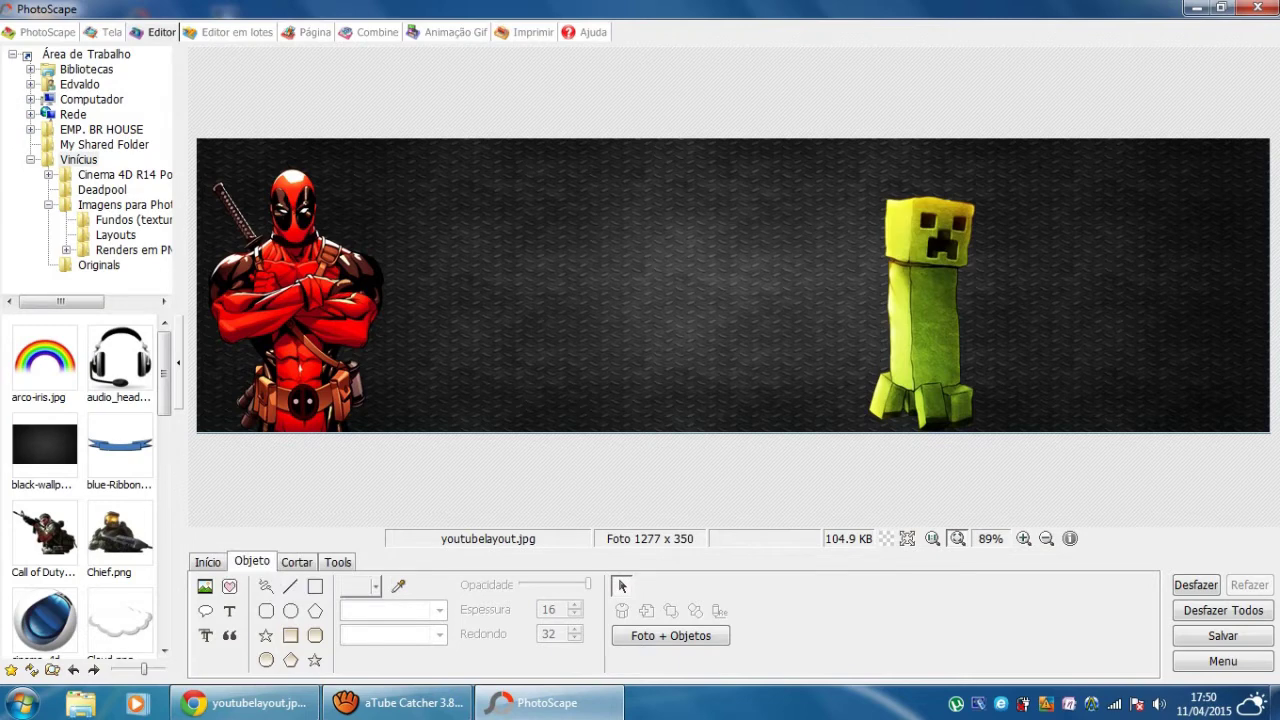
{"action": "left_click", "coordinate": [205, 586]}
{"action": "left_click", "coordinate": [265, 562]}
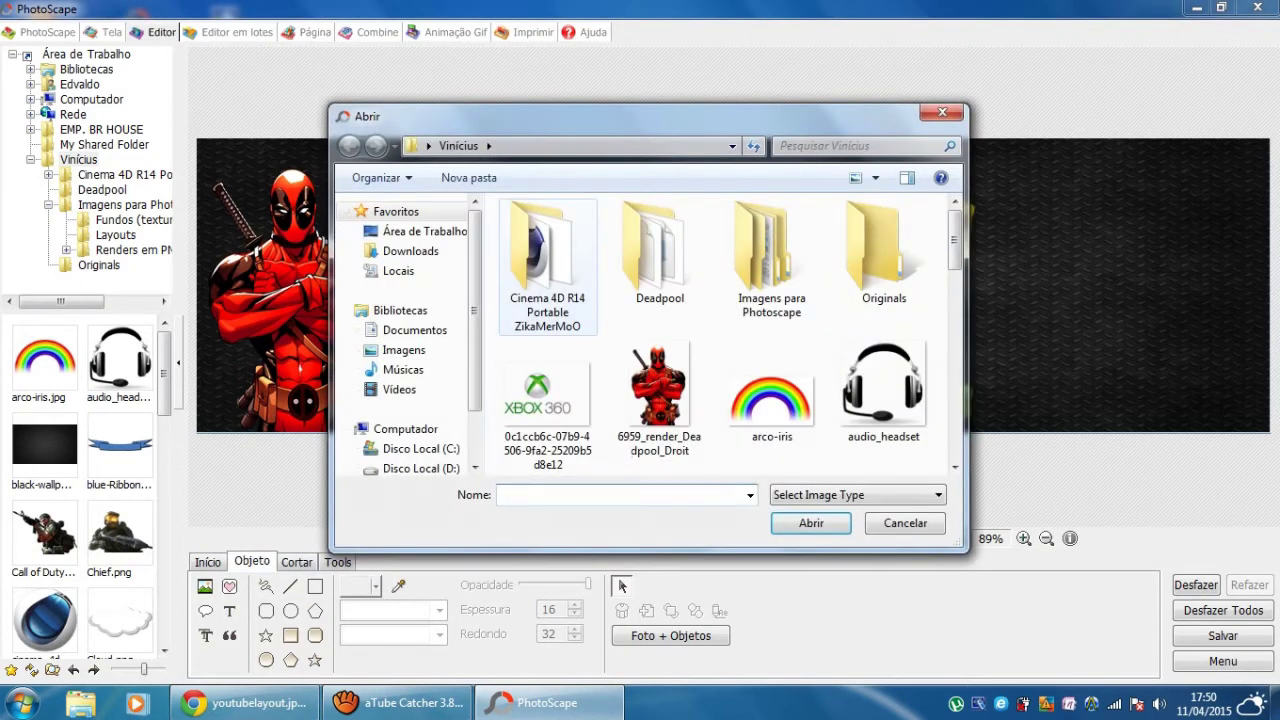
{"action": "double_click", "coordinate": [772, 245]}
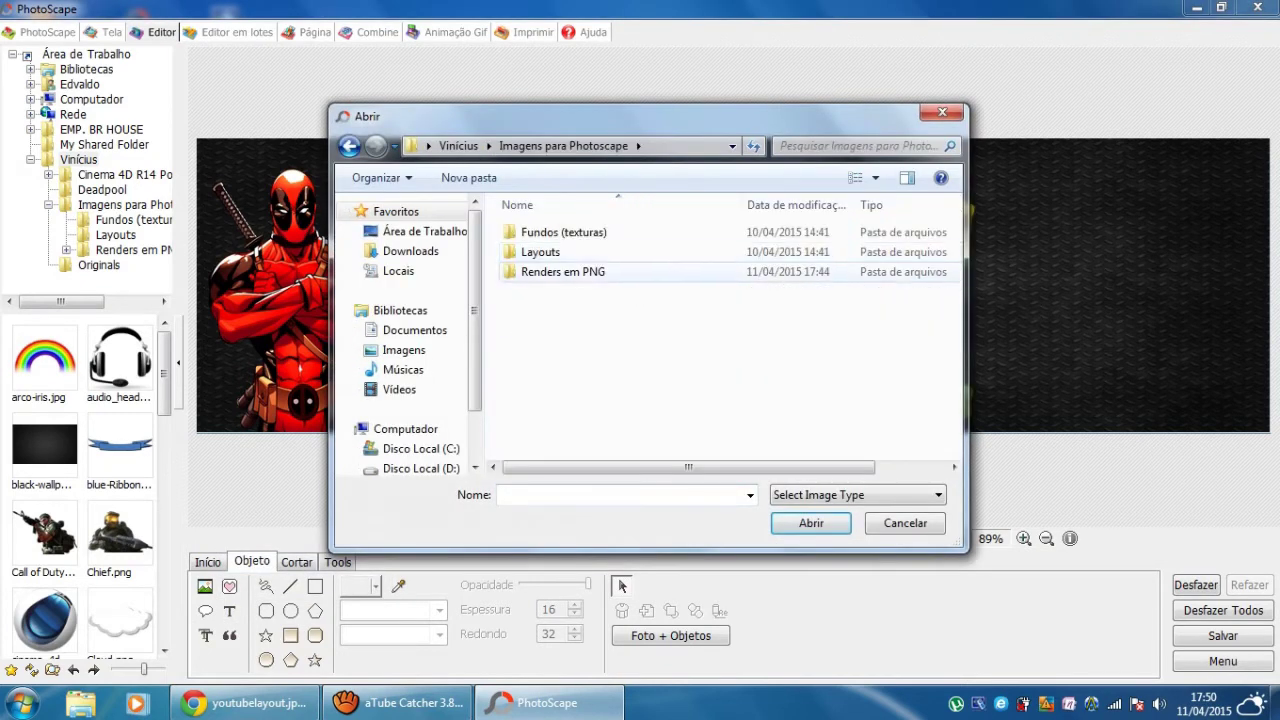
{"action": "double_click", "coordinate": [872, 271]}
{"action": "scroll", "coordinate": [884, 280], "scroll_direction": "down", "scroll_amount": 1}
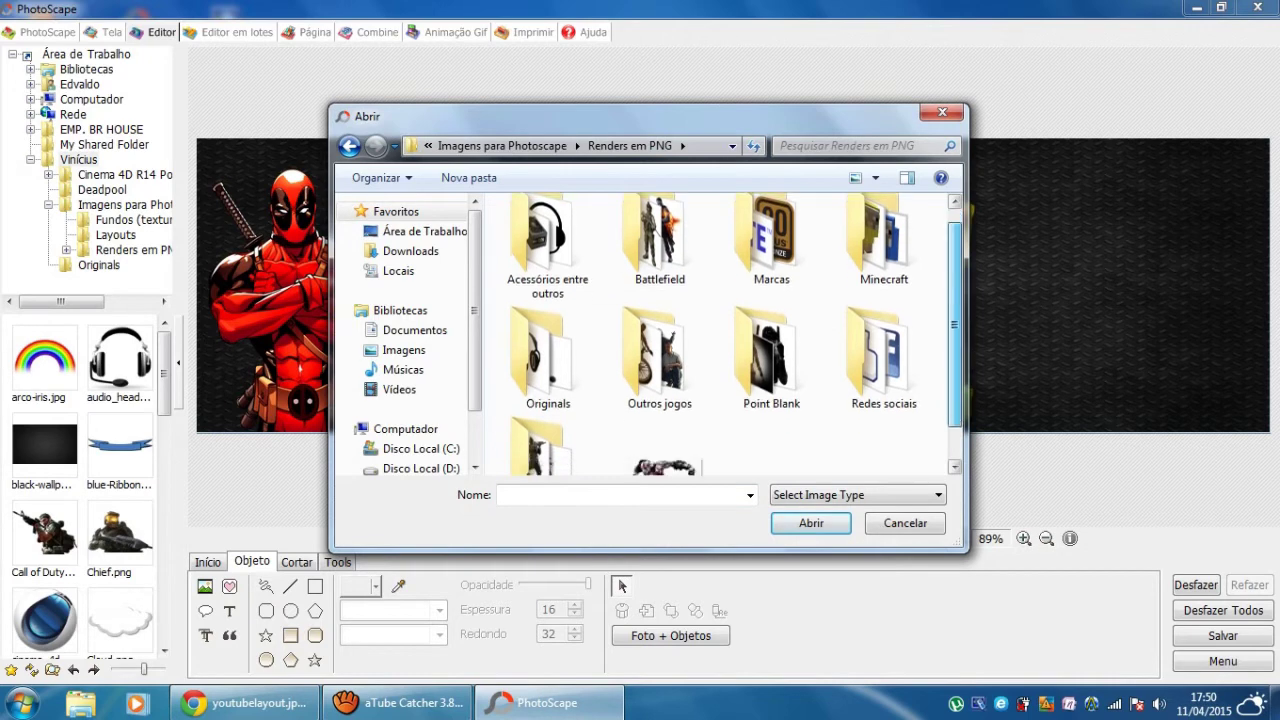
- Look through the "Redes sociais" folder, return to "Renders em PNG" and check its other folders
{"action": "double_click", "coordinate": [884, 310]}
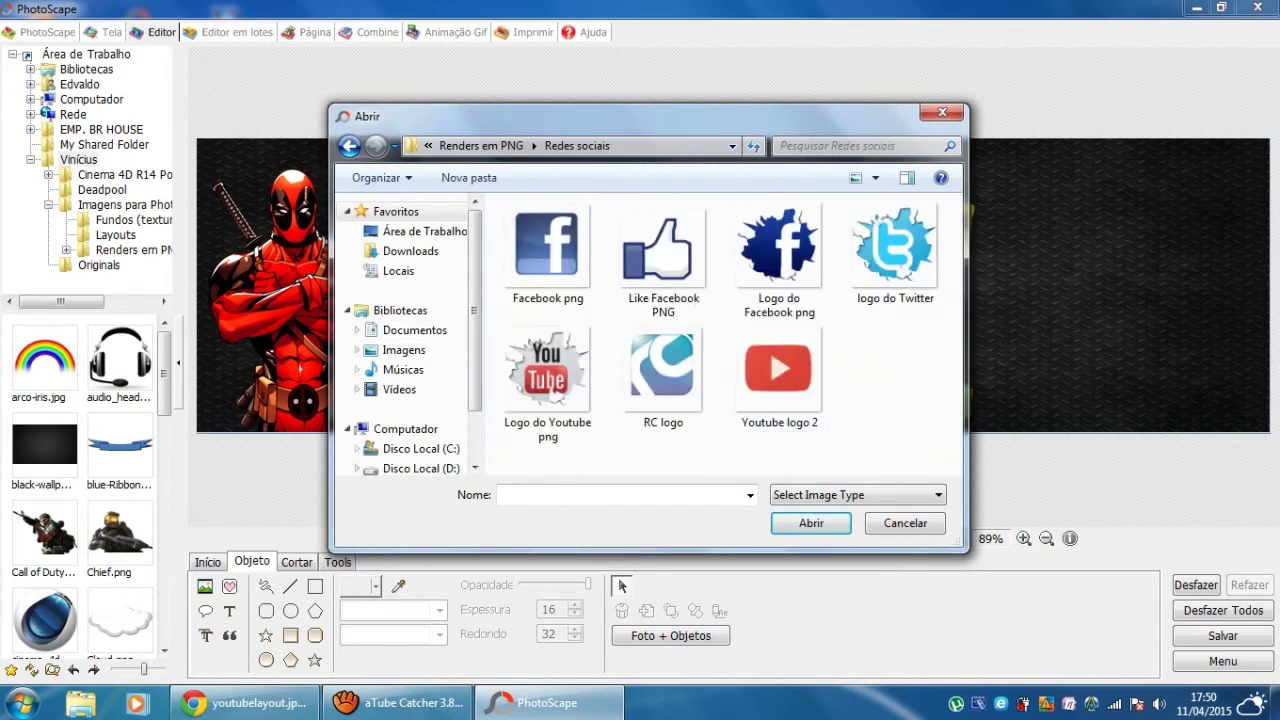
{"action": "left_click", "coordinate": [349, 146]}
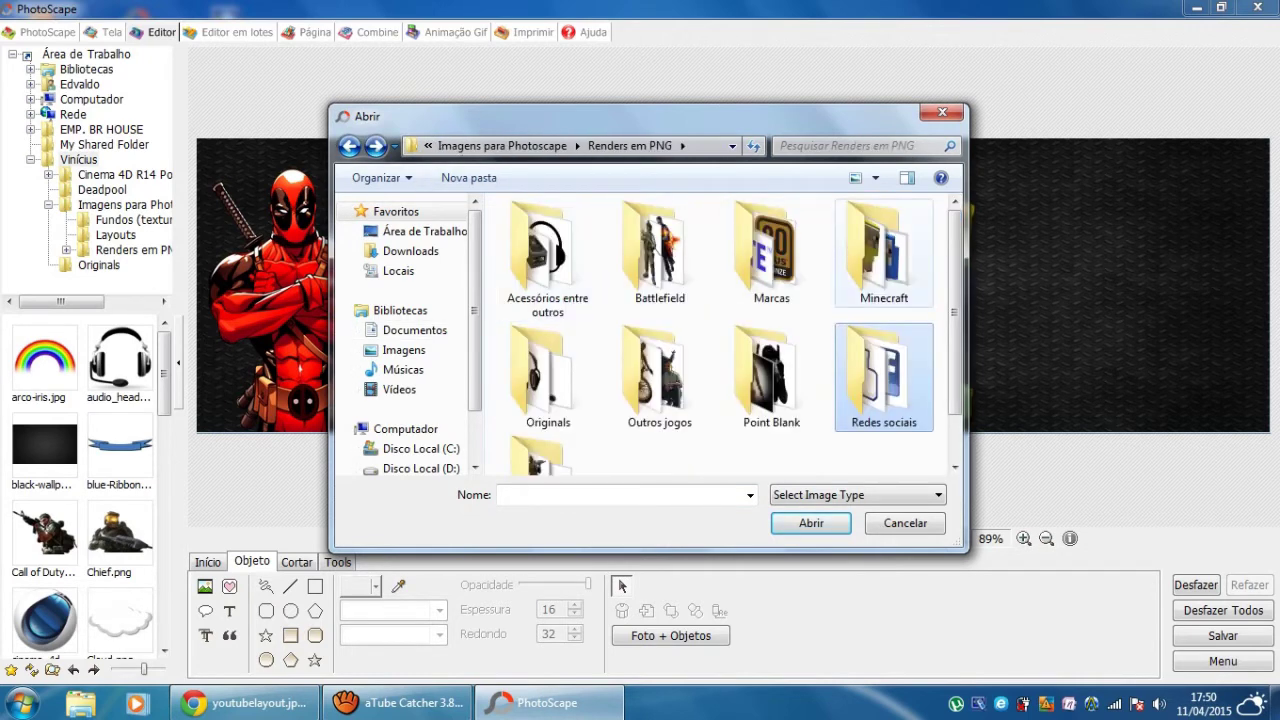
{"action": "scroll", "coordinate": [884, 260], "scroll_direction": "down", "scroll_amount": 1}
{"action": "scroll", "coordinate": [884, 340], "scroll_direction": "down", "scroll_amount": 1}
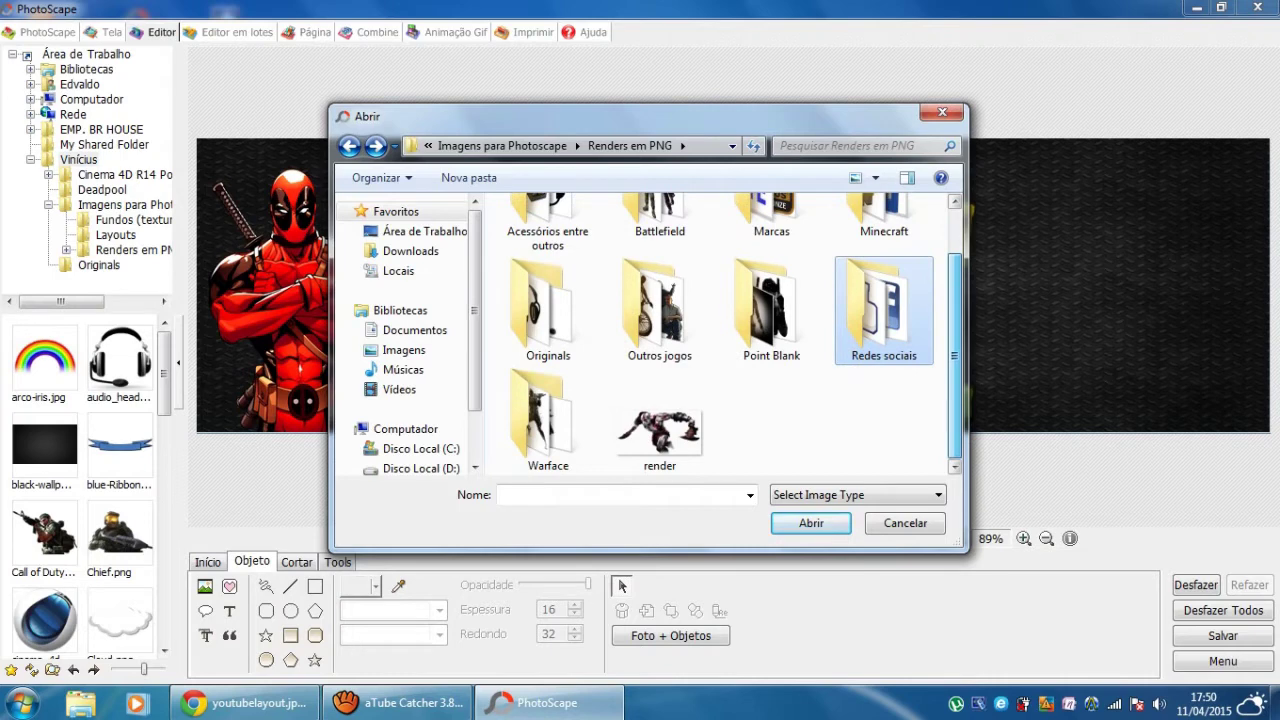
{"action": "scroll", "coordinate": [884, 340], "scroll_direction": "up", "scroll_amount": 1}
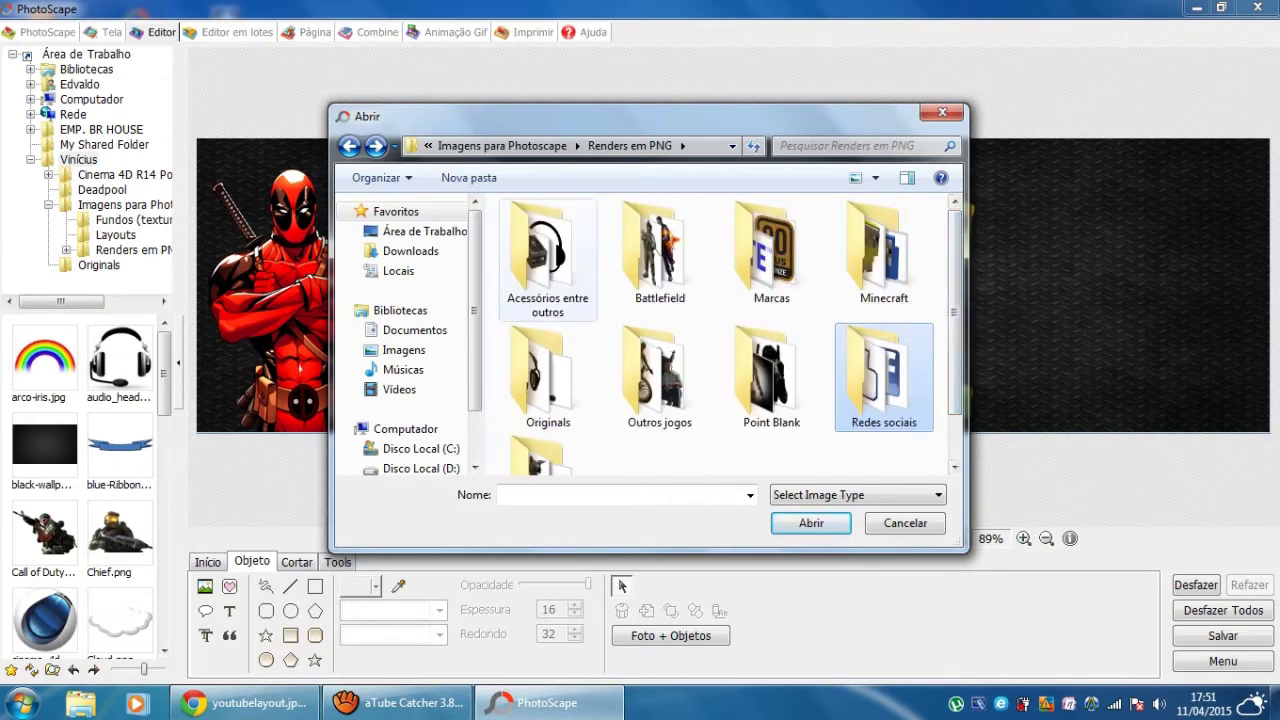
- Insert "Meme Troll PNG" from "Acessórios entre outros" at opacity 255 and shrink it at the bottom edge beside the creeper
{"action": "double_click", "coordinate": [548, 255]}
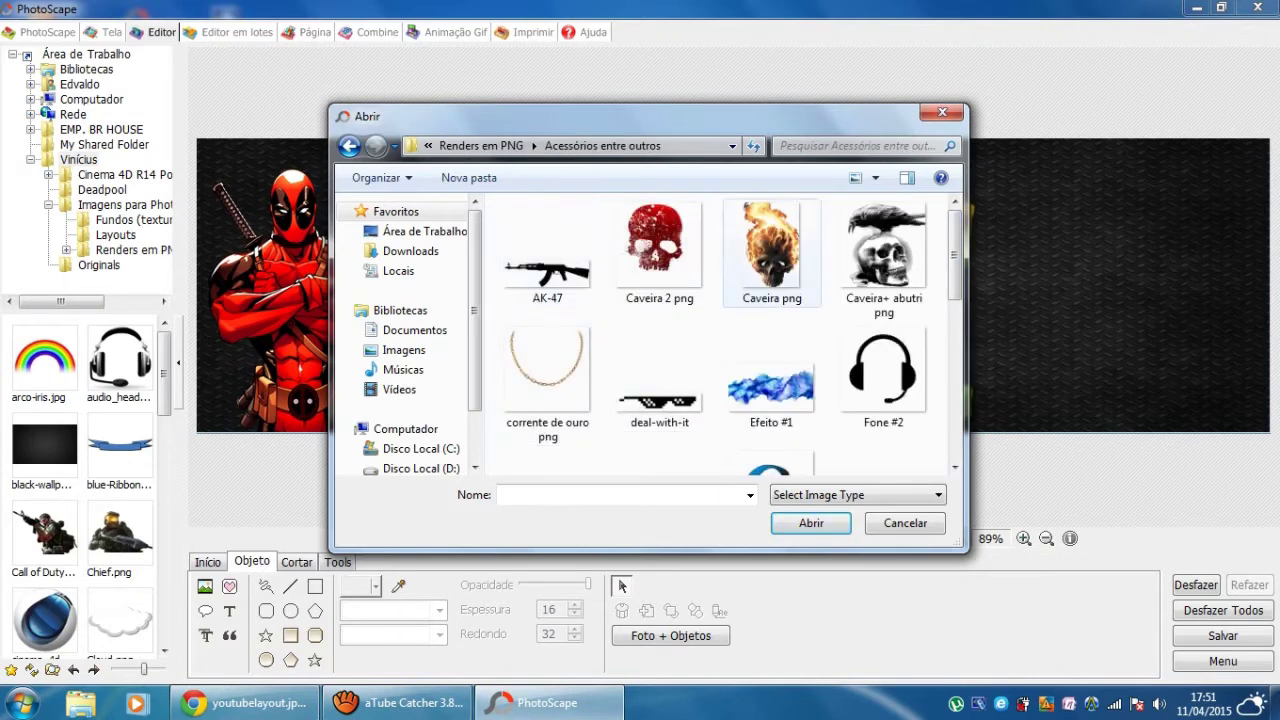
{"action": "scroll", "coordinate": [758, 236], "scroll_direction": "down", "scroll_amount": 3}
{"action": "scroll", "coordinate": [758, 236], "scroll_direction": "down", "scroll_amount": 2}
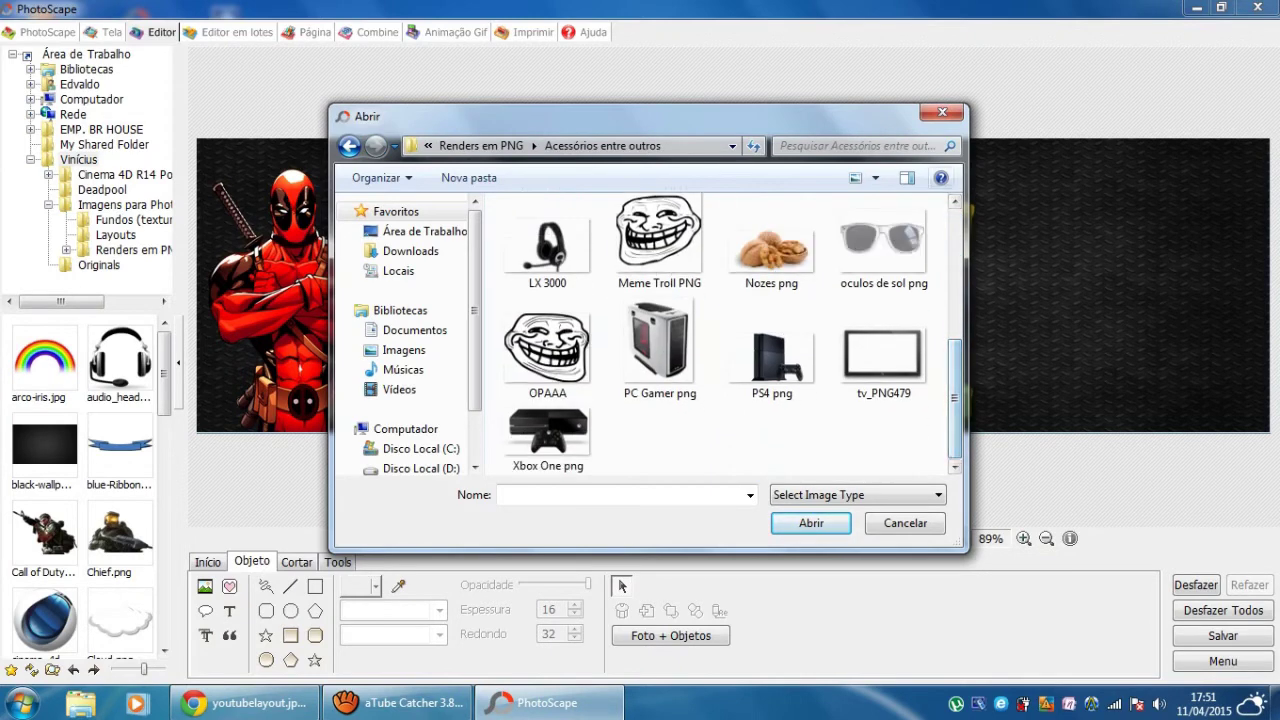
{"action": "left_click", "coordinate": [659, 240]}
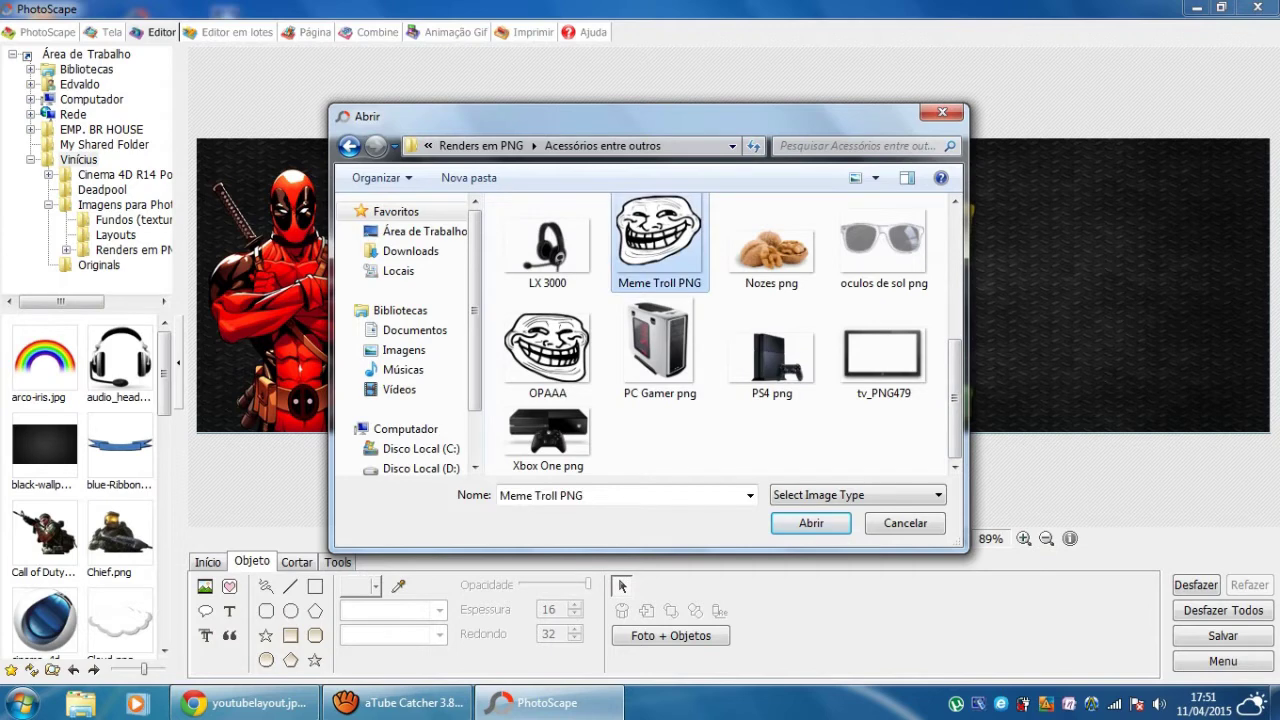
{"action": "double_click", "coordinate": [659, 240]}
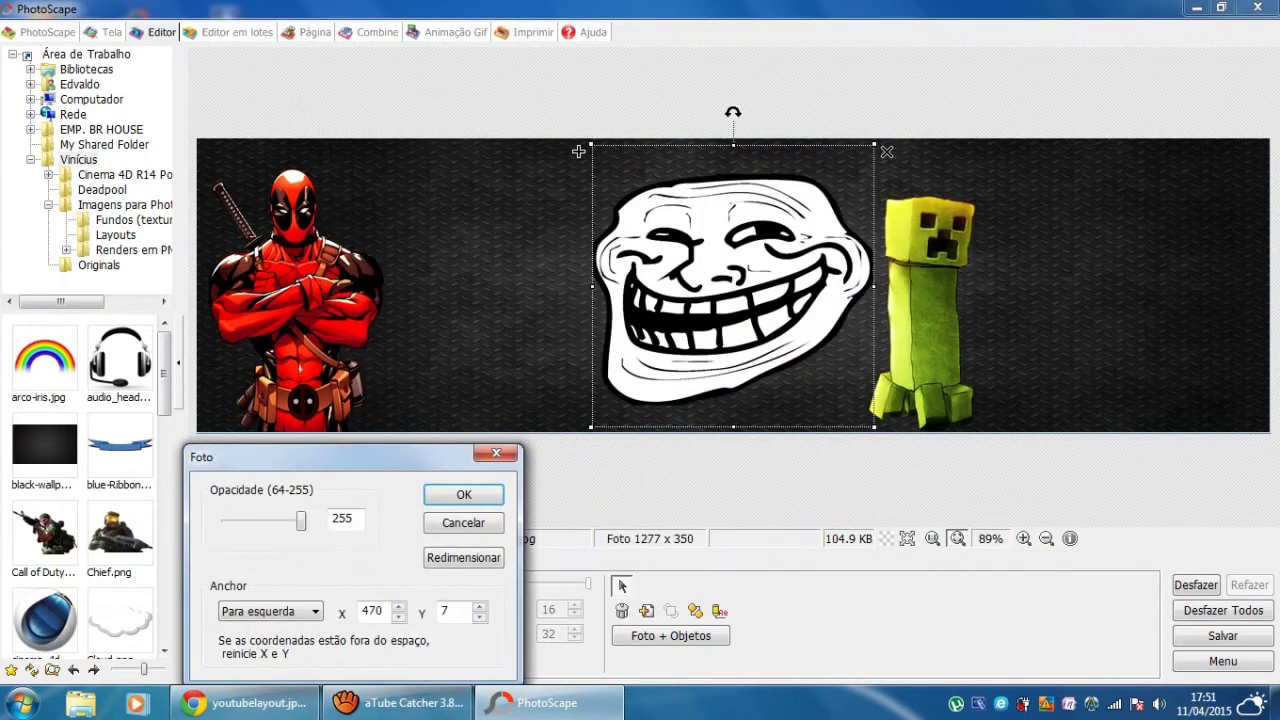
{"action": "key", "text": "Return"}
{"action": "left_click_drag", "start_coordinate": [591, 145], "coordinate": [675, 253]}
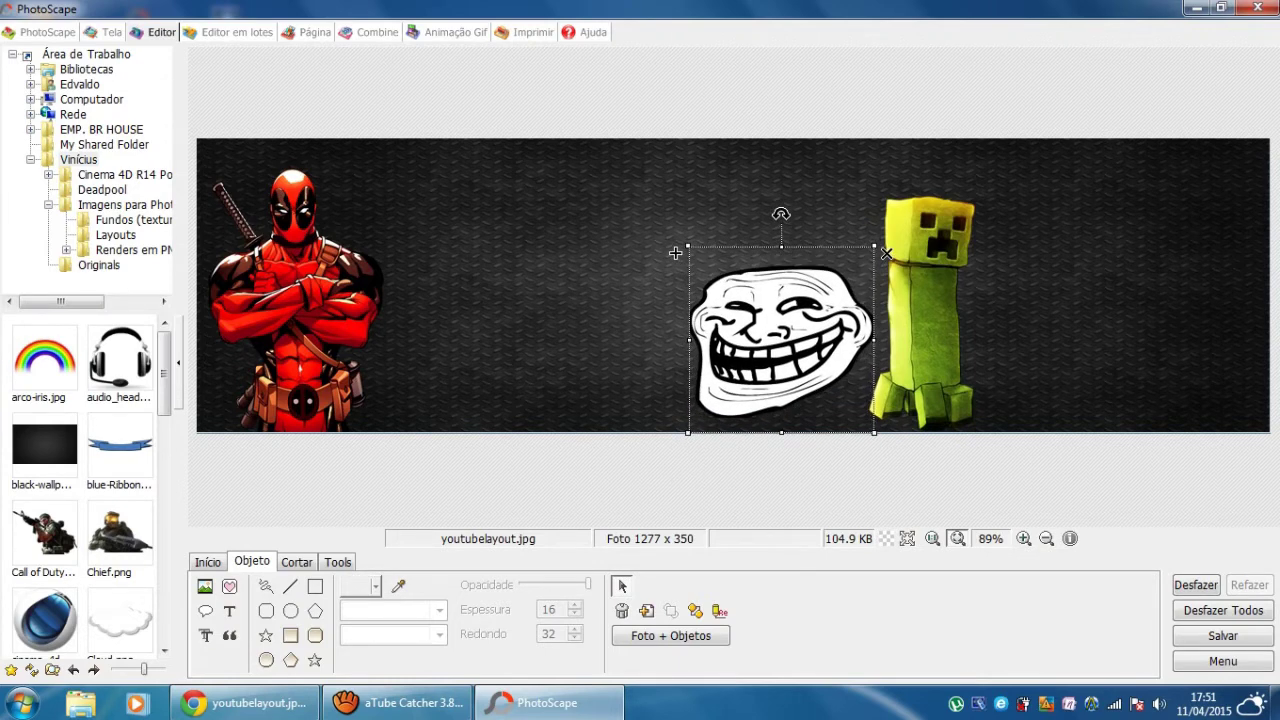
{"action": "left_click", "coordinate": [675, 253]}
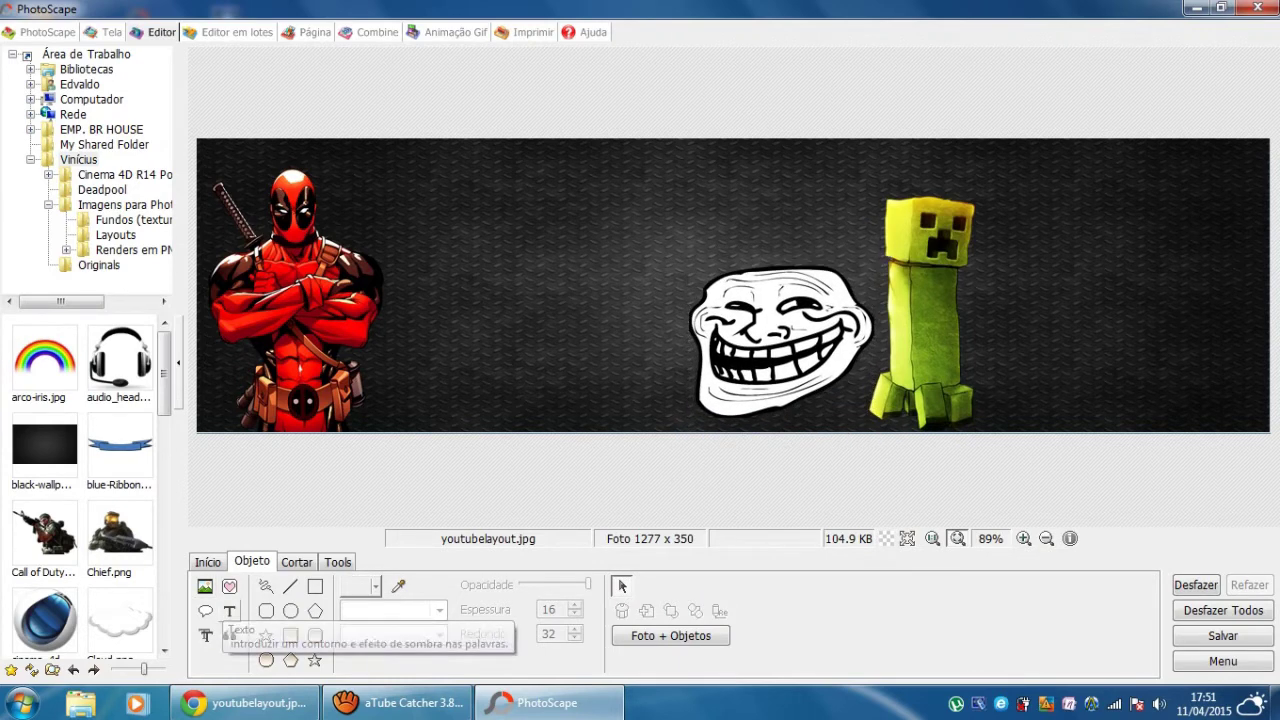
- Add "Inscreva-se" text to the banner in Impact, size 122, with a red fill and a black outline of thickness 2
{"action": "left_click", "coordinate": [229, 611]}
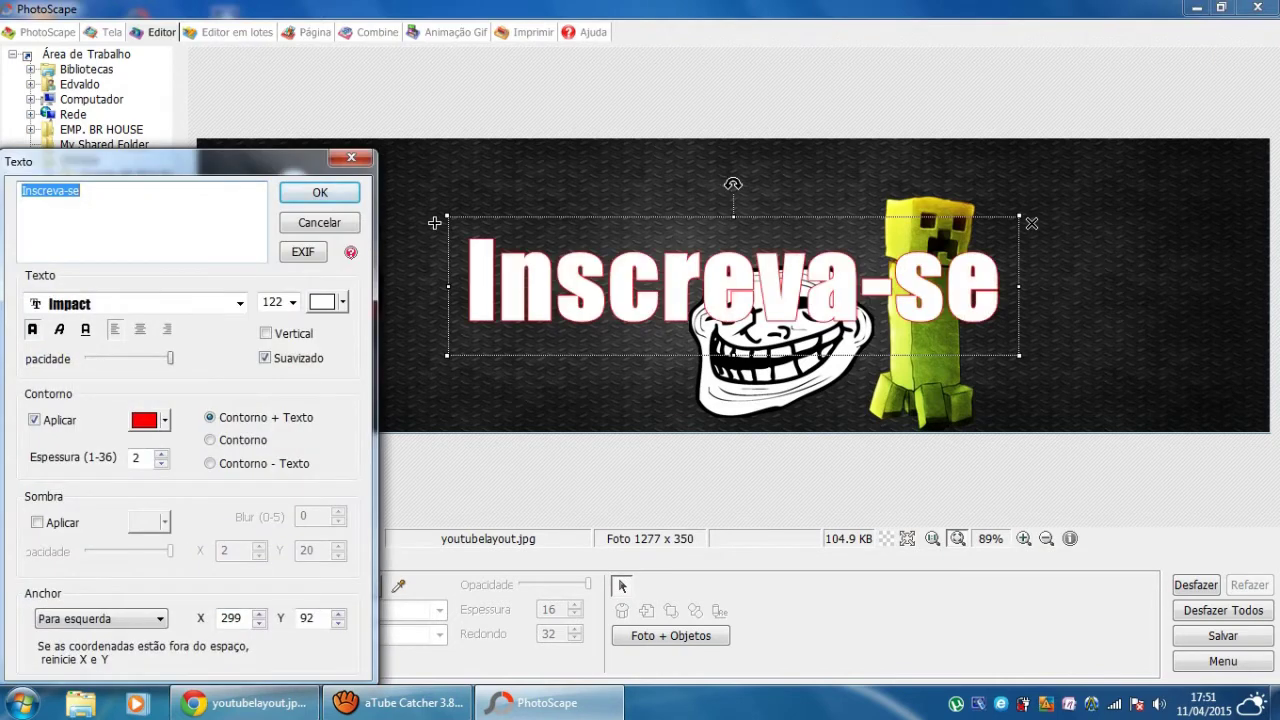
{"action": "left_click", "coordinate": [343, 302]}
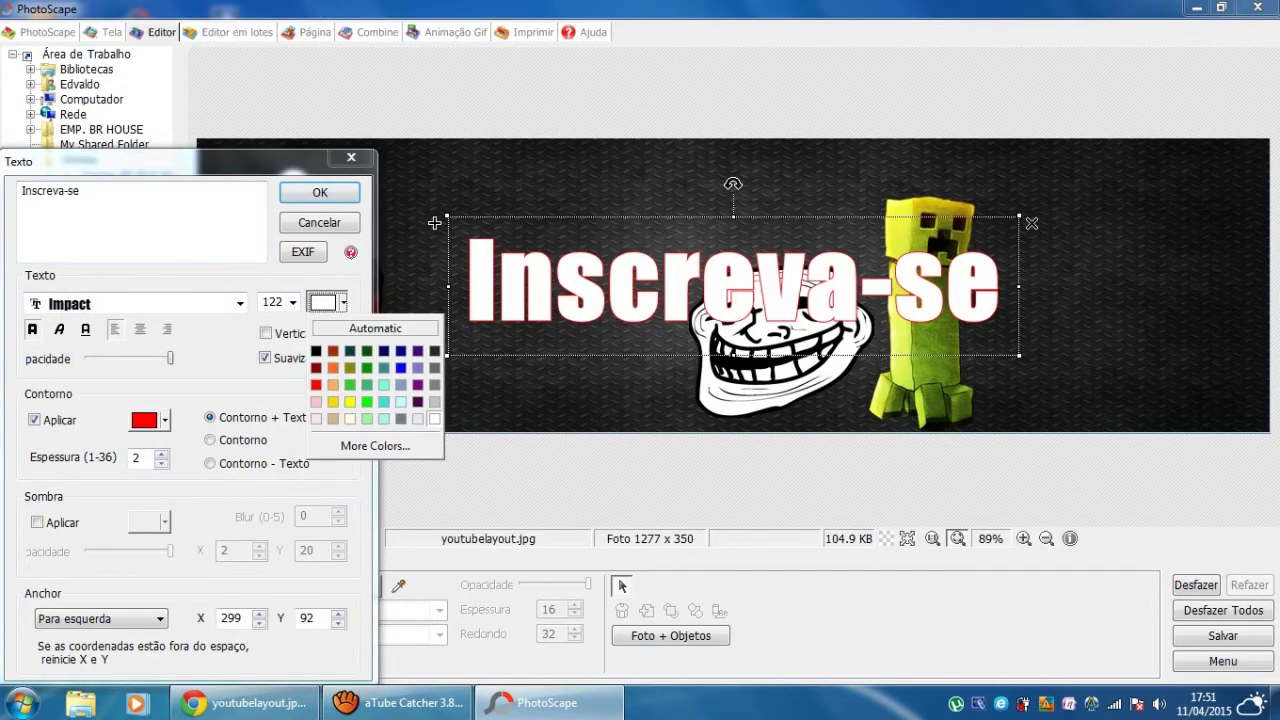
{"action": "left_click", "coordinate": [316, 385]}
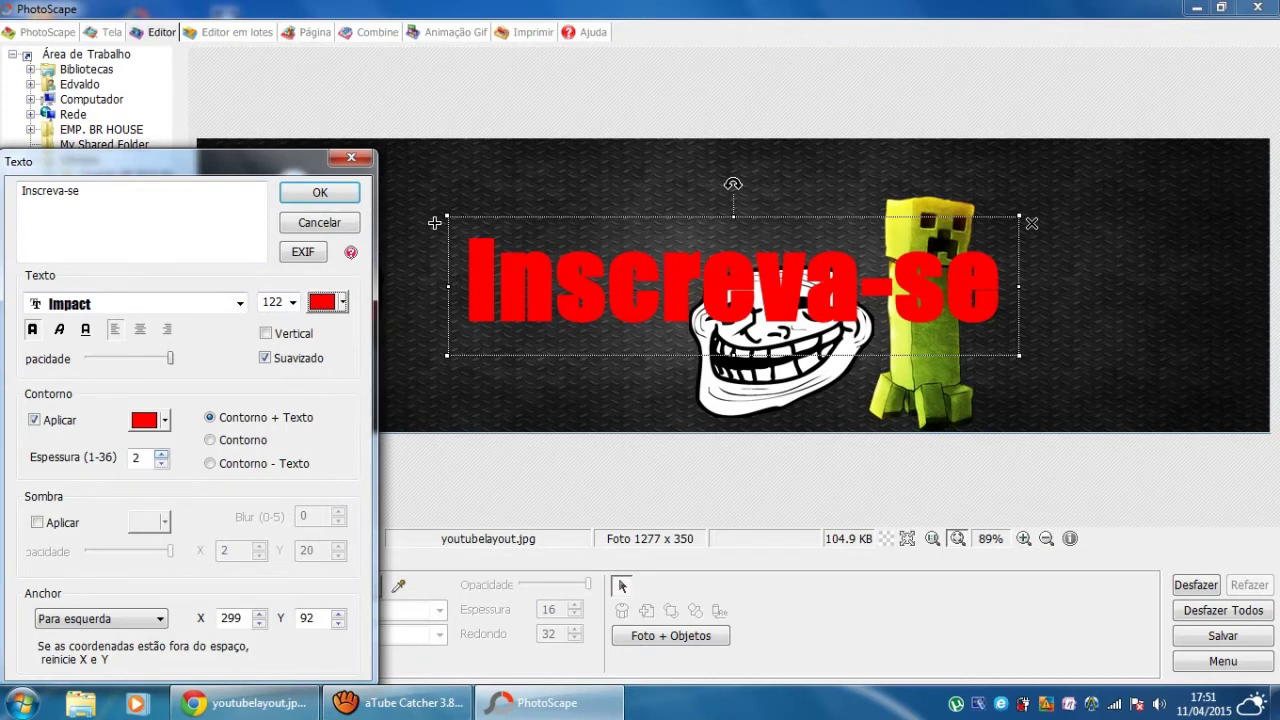
{"action": "left_click", "coordinate": [165, 420]}
{"action": "left_click", "coordinate": [138, 469]}
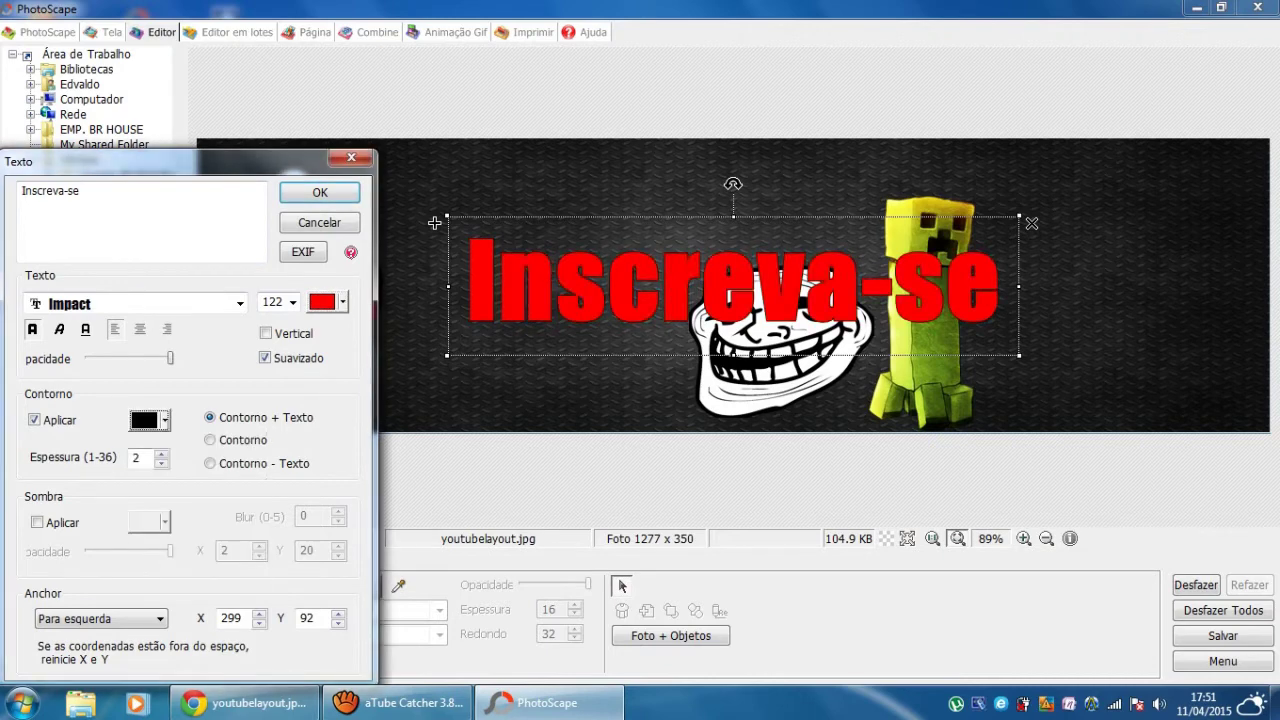
{"action": "key", "text": "Return"}
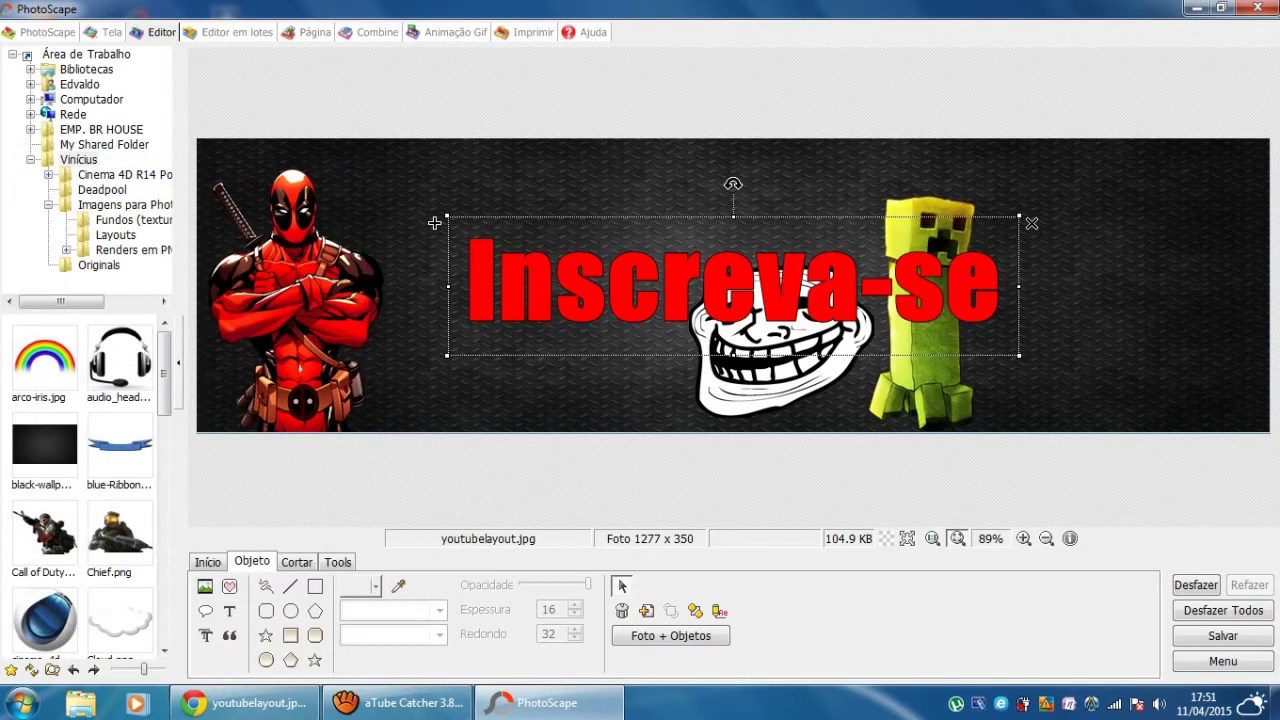
- Shrink the "Inscreva-se" text and move it beside Deadpool's head, up above the troll face
{"action": "left_click_drag", "start_coordinate": [434, 223], "coordinate": [545, 250]}
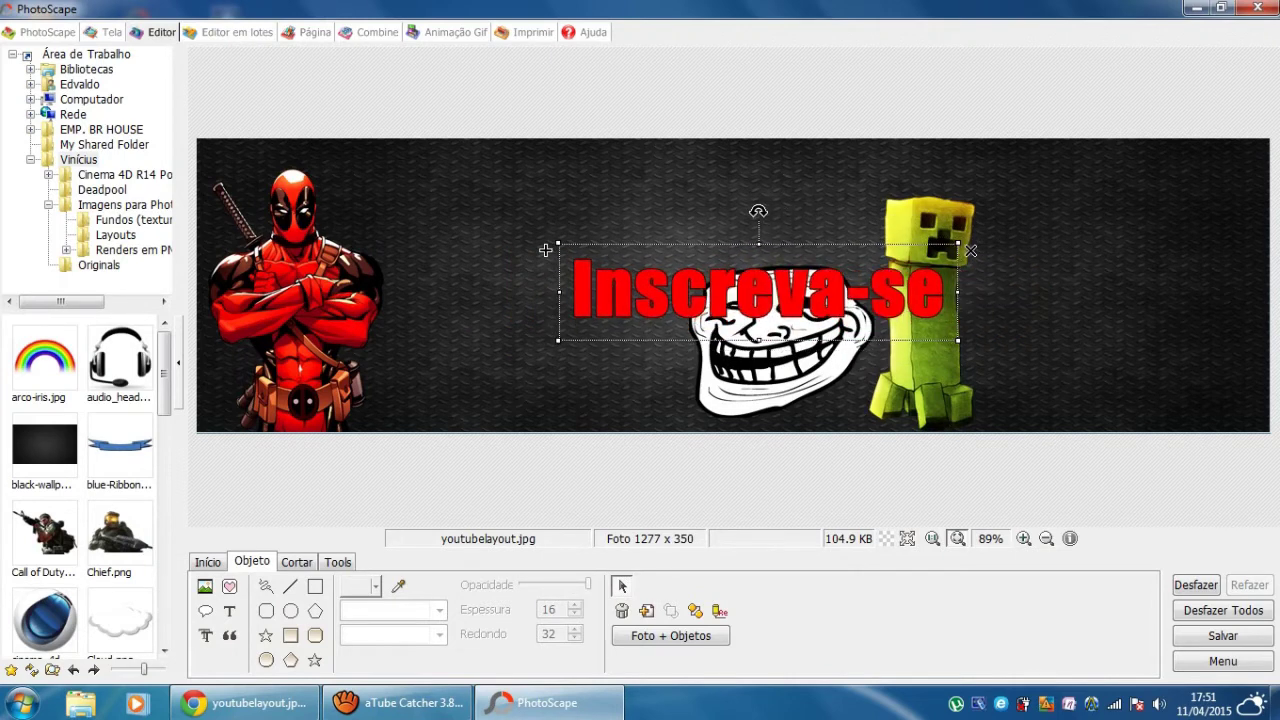
{"action": "left_click_drag", "start_coordinate": [545, 250], "coordinate": [379, 193]}
{"action": "key", "text": "Escape"}
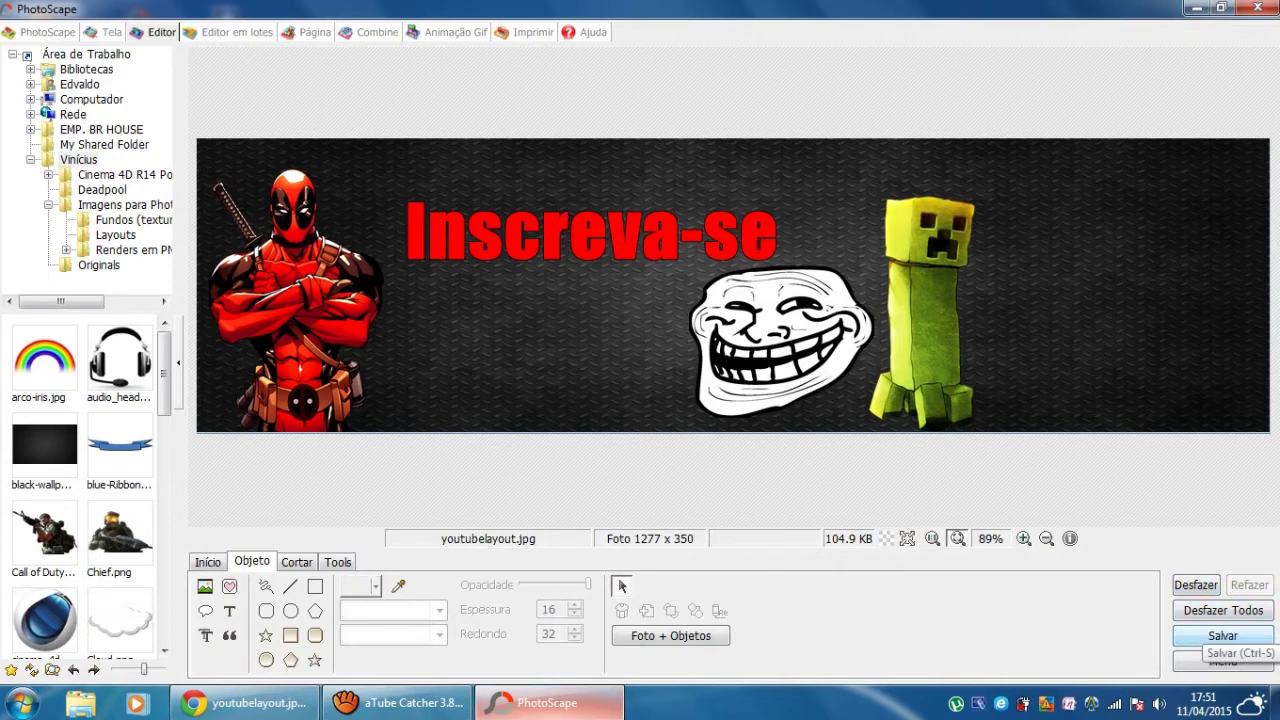
- Apply the "Velvia - Alto" and "Cinema - Alto" film effects to the banner
{"action": "left_click", "coordinate": [207, 561]}
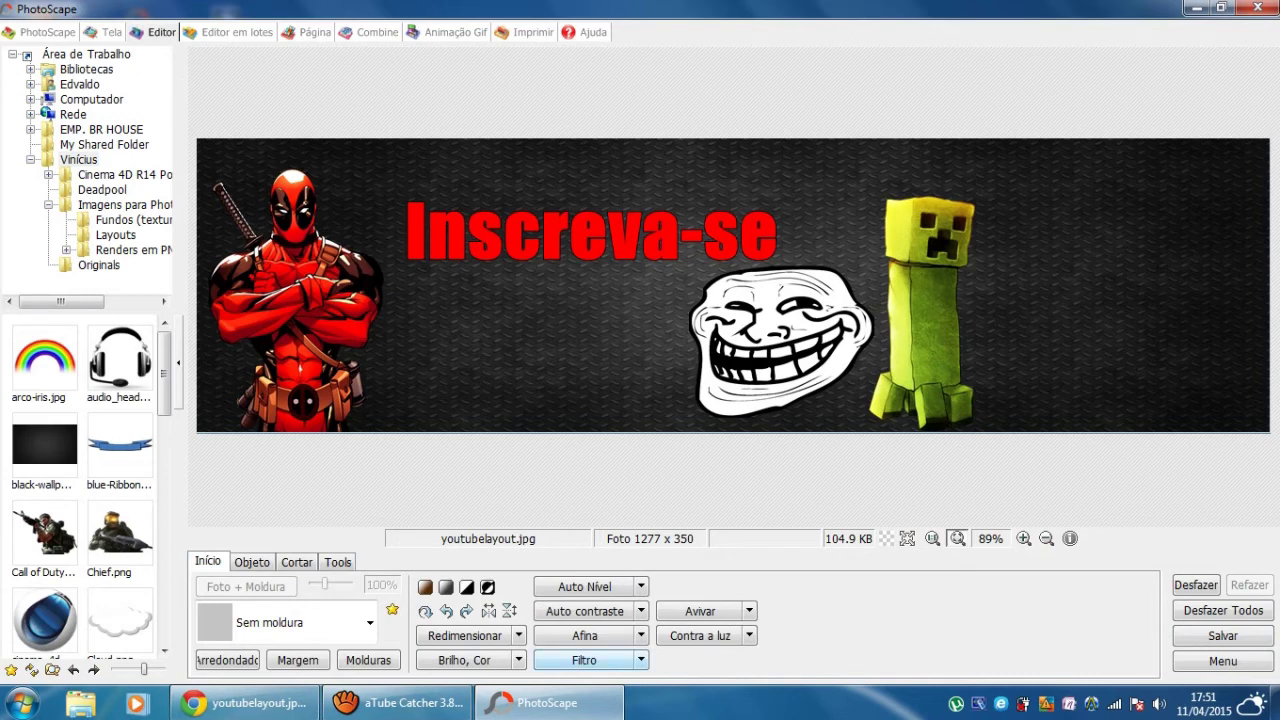
{"action": "left_click", "coordinate": [586, 660]}
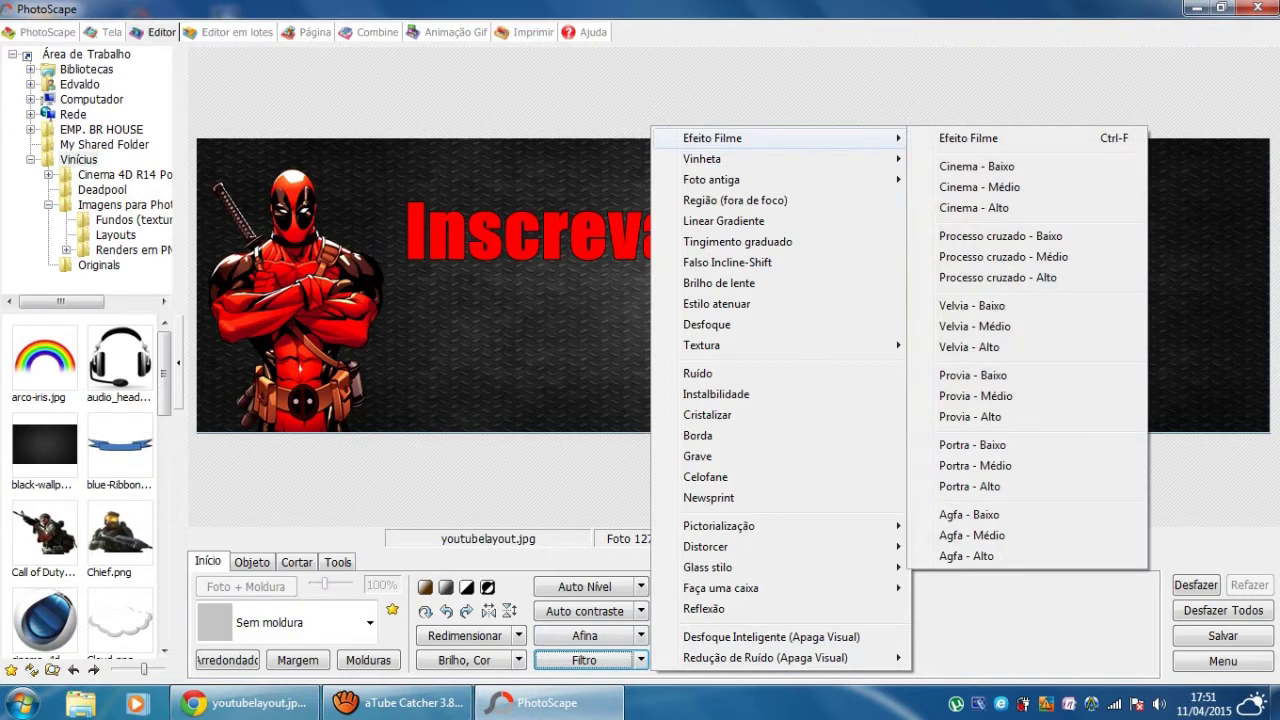
{"action": "mouse_move", "coordinate": [712, 138]}
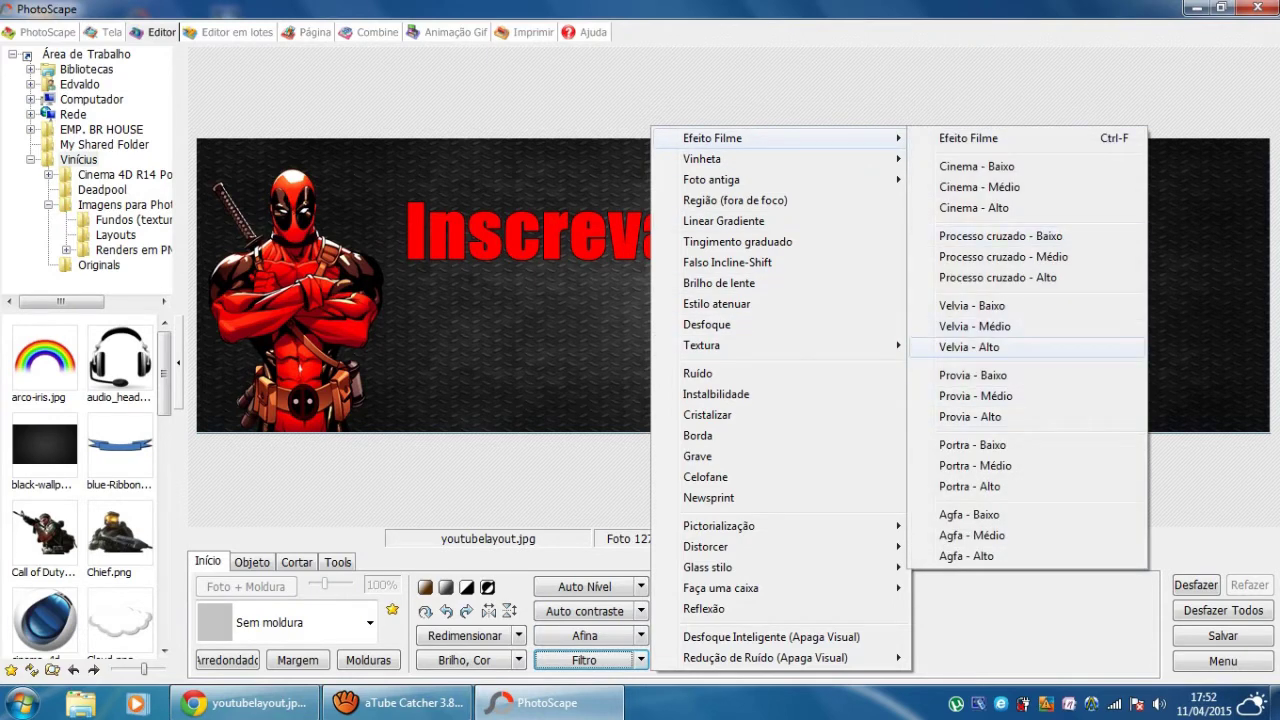
{"action": "left_click", "coordinate": [970, 347]}
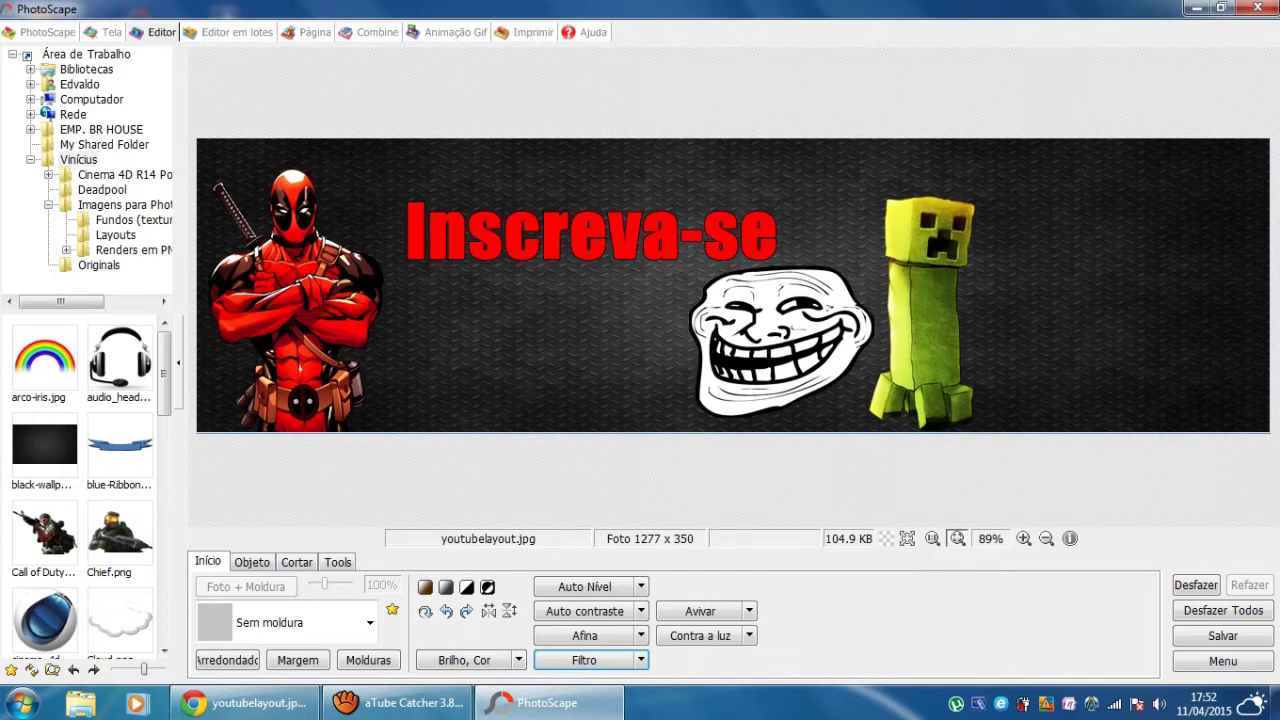
{"action": "left_click", "coordinate": [584, 660]}
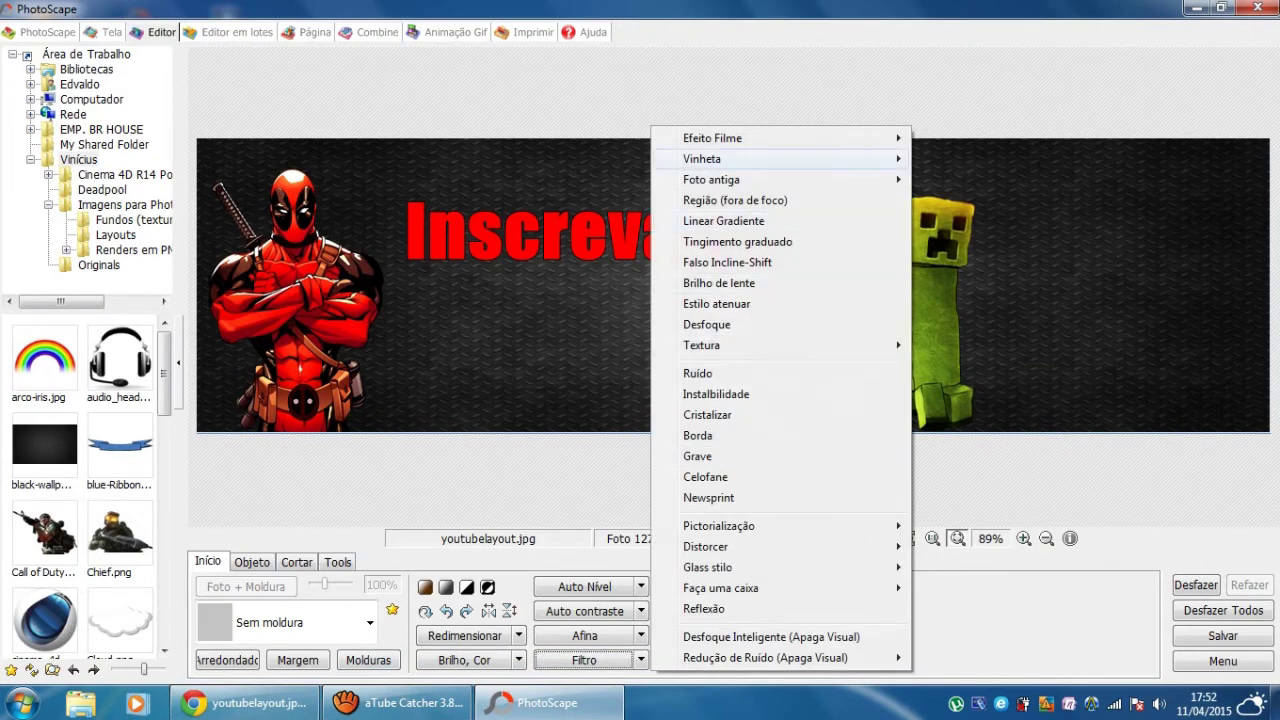
{"action": "mouse_move", "coordinate": [760, 138]}
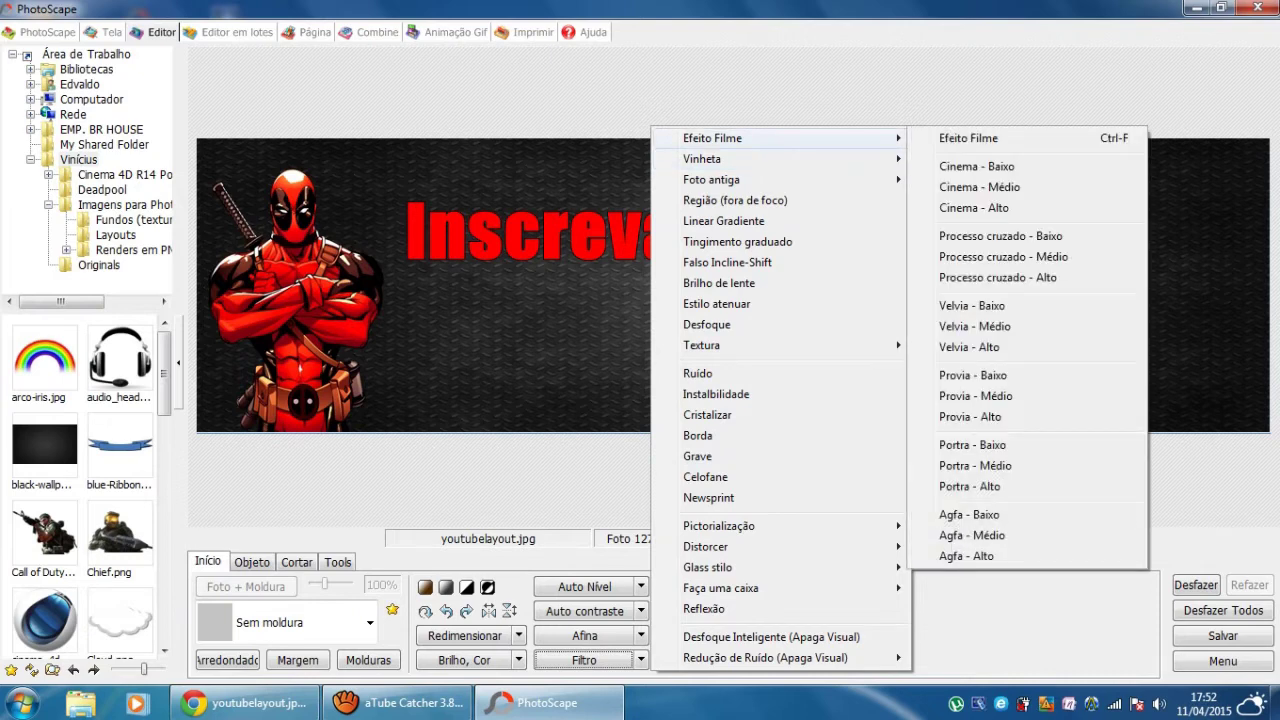
{"action": "left_click", "coordinate": [1000, 208]}
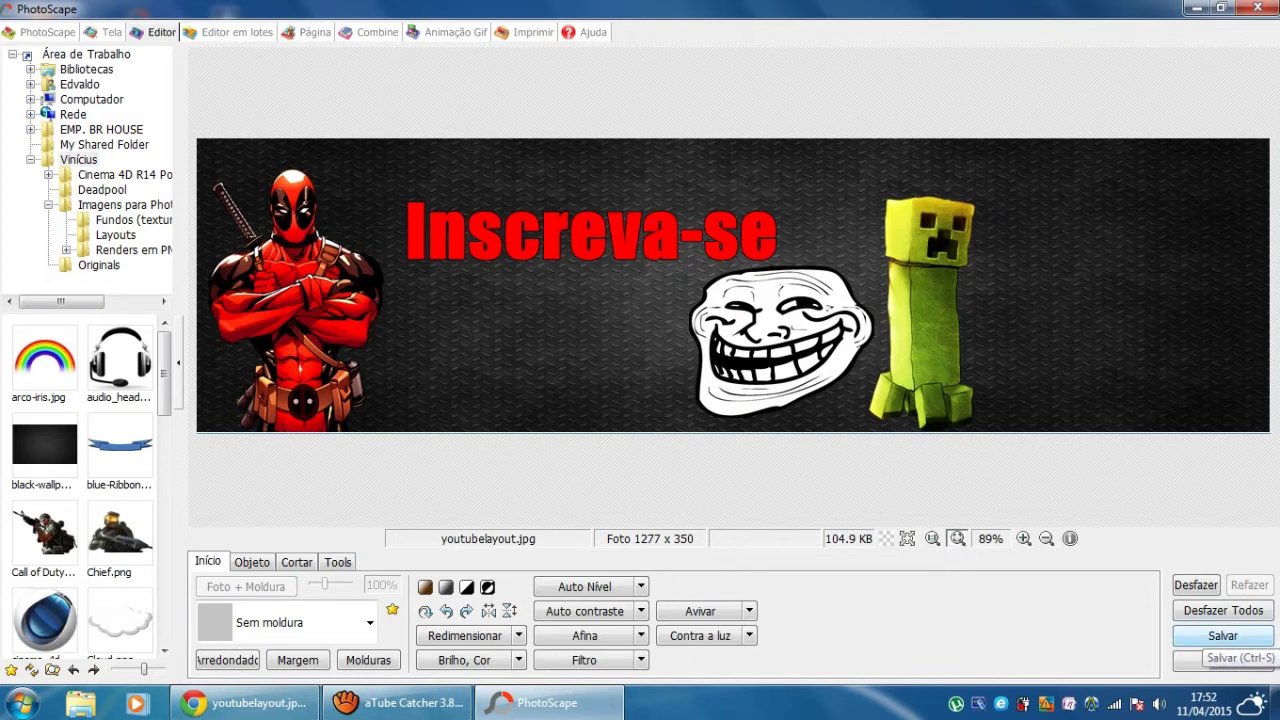
- Save the banner under a new name, "Banner tuto", as a PNG file in Área de Trabalho
{"action": "left_click", "coordinate": [1222, 637]}
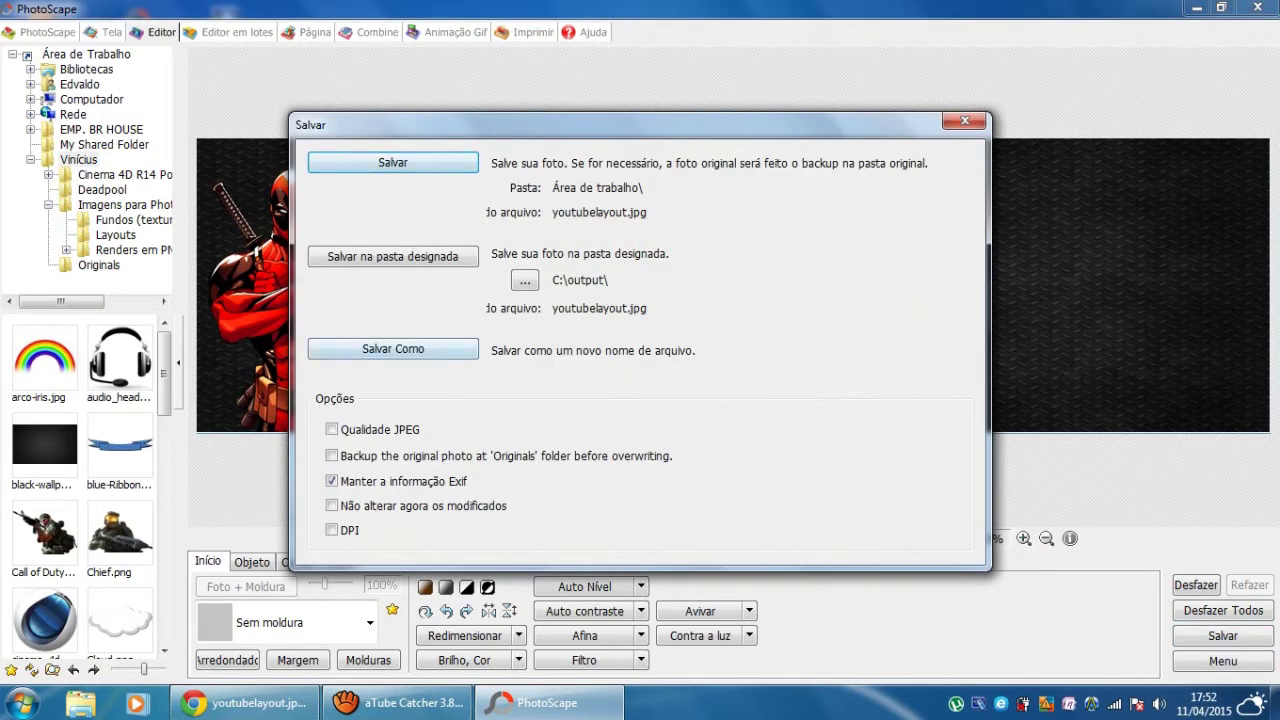
{"action": "left_click", "coordinate": [393, 162]}
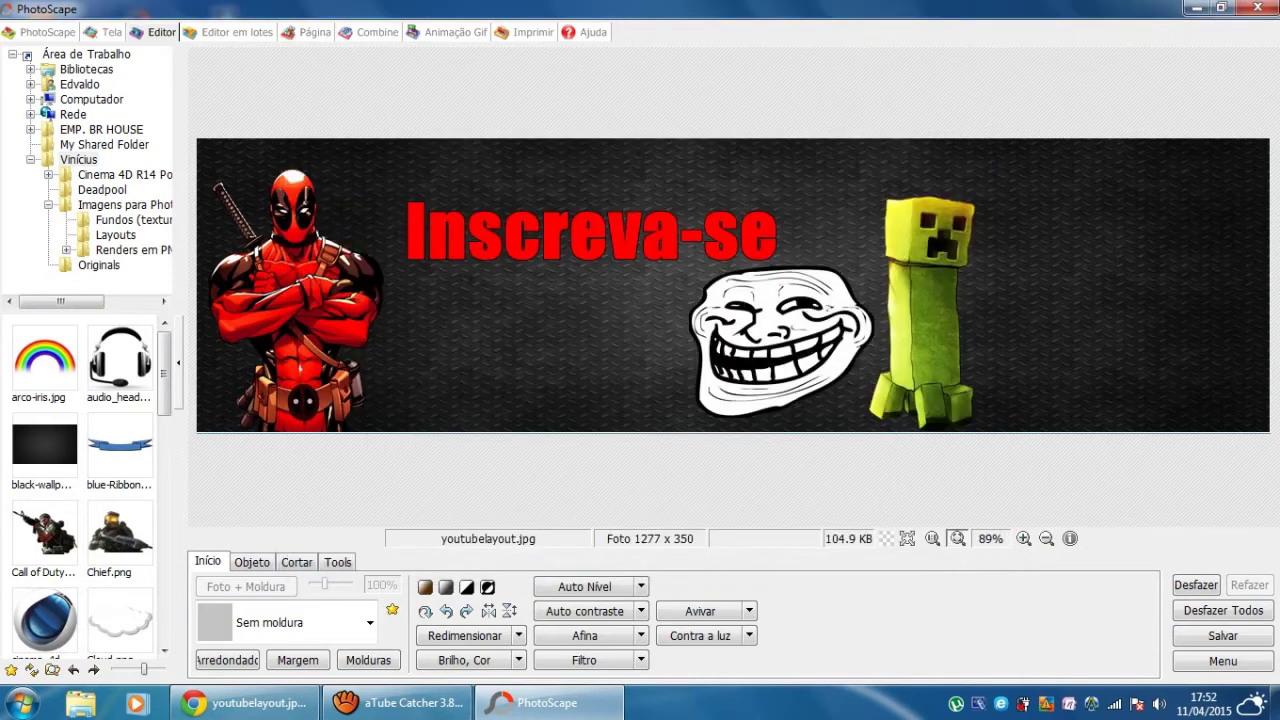
{"action": "key", "text": "Return"}
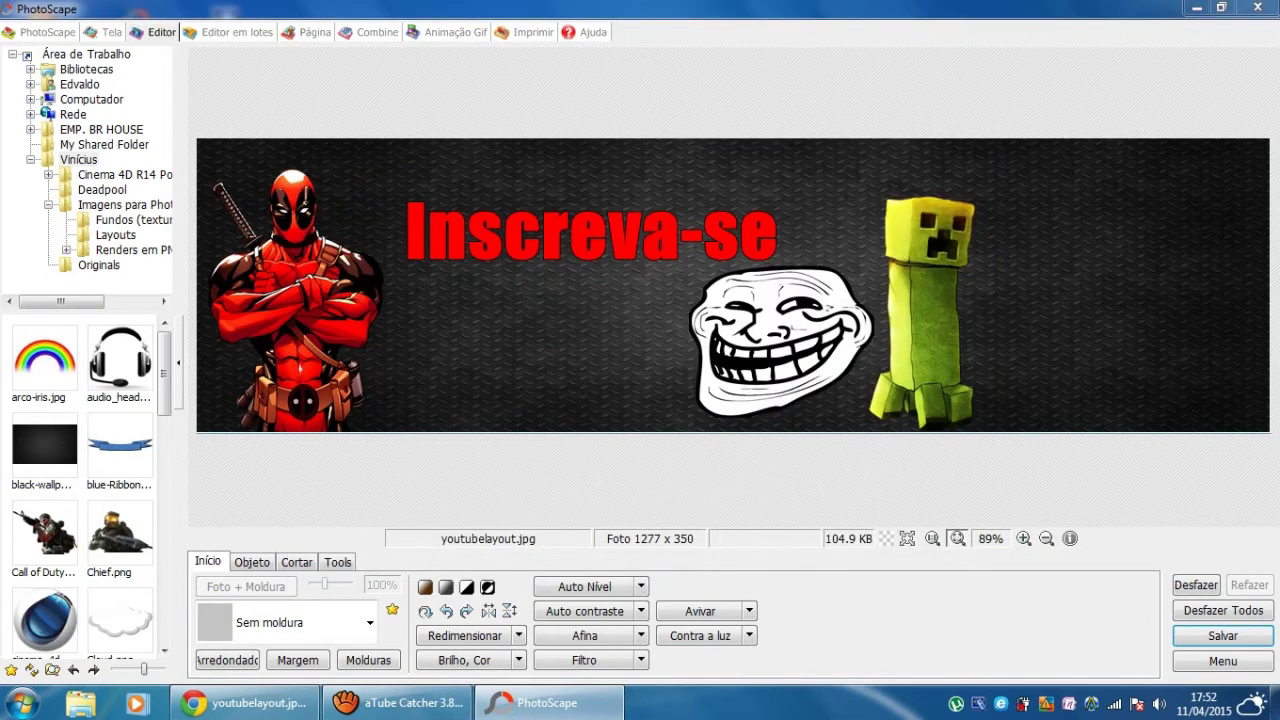
{"action": "key", "text": "BackSpace"}
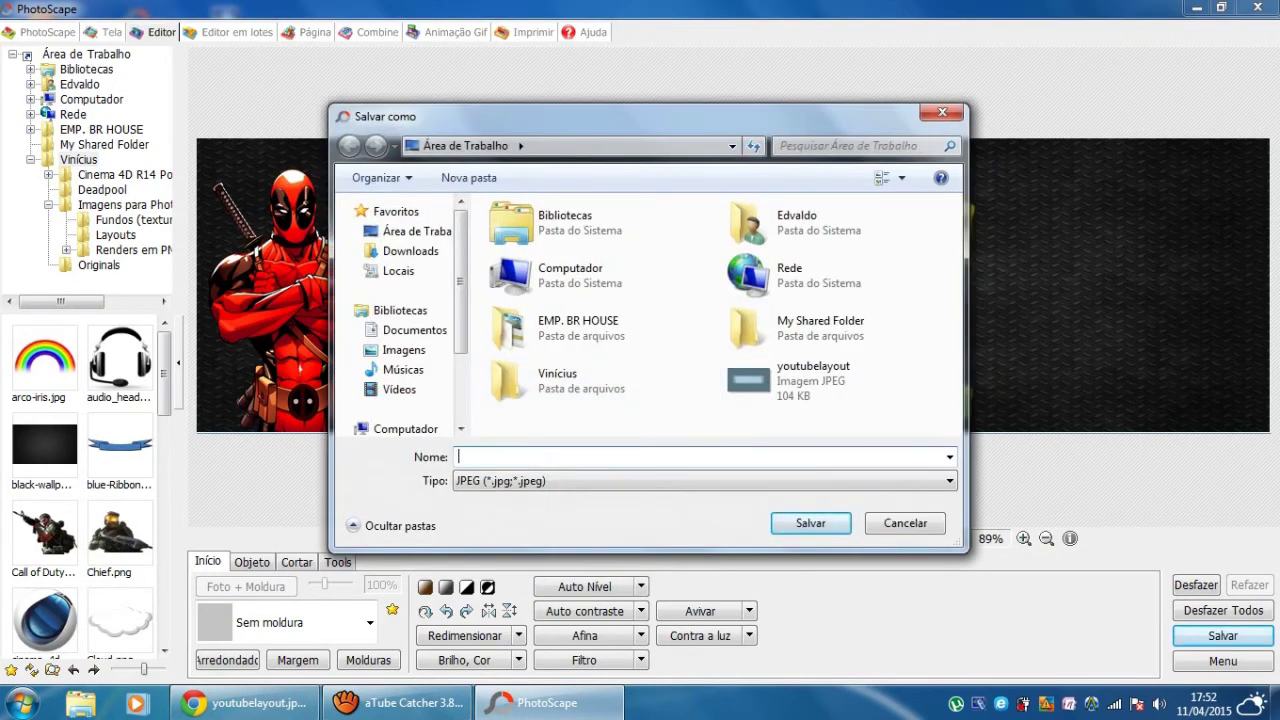
{"action": "type", "text": "Banner tuto"}
{"action": "key", "text": "alt+Down"}
{"action": "key", "text": "Down"}
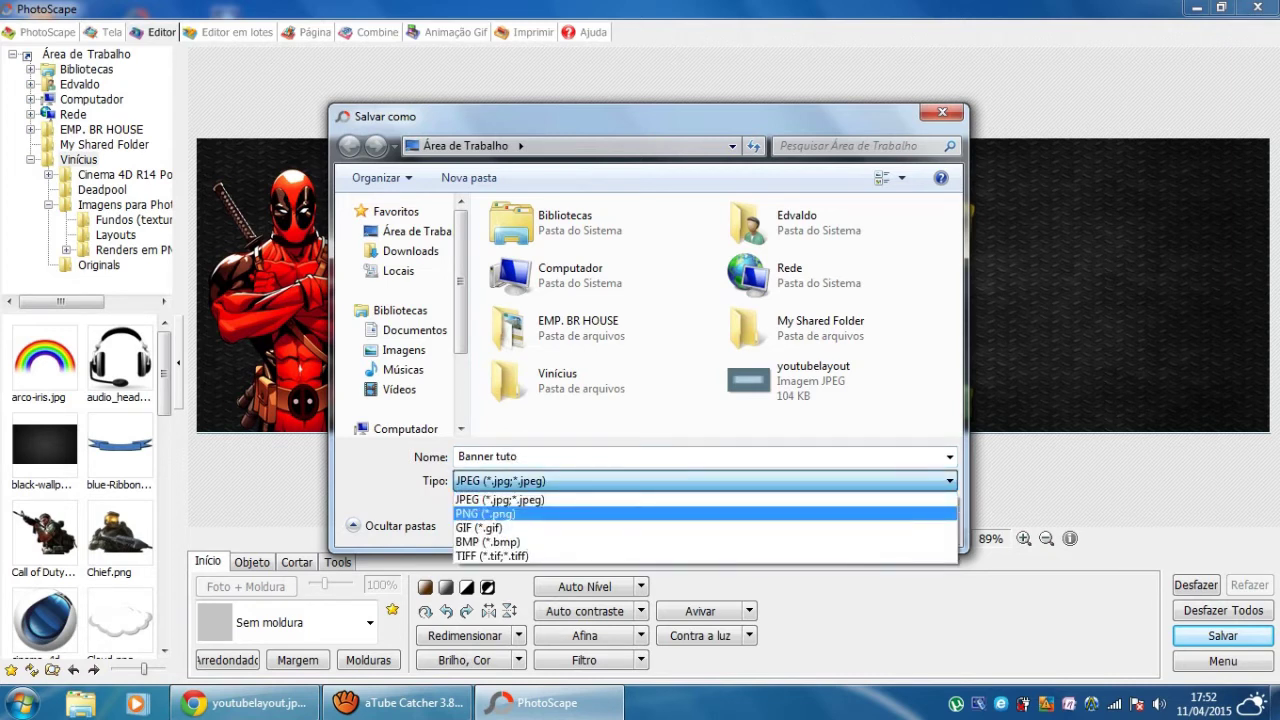
{"action": "key", "text": "Return"}
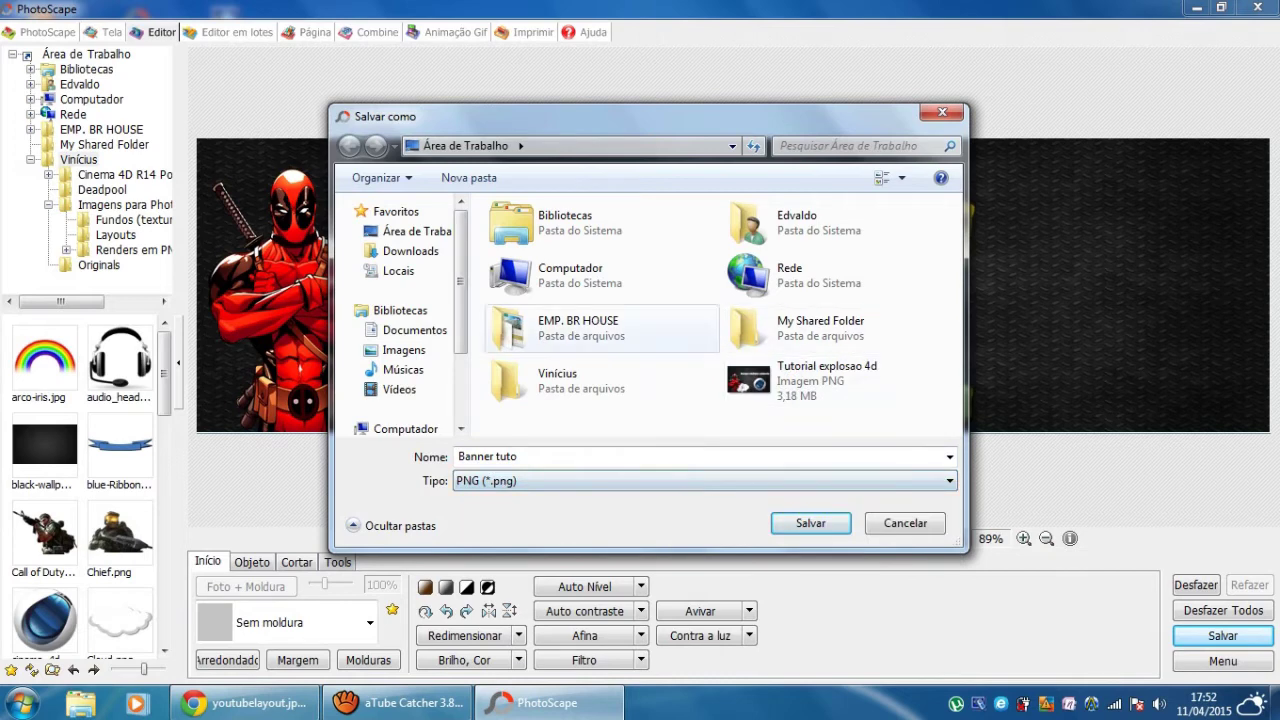
{"action": "left_click", "coordinate": [416, 231]}
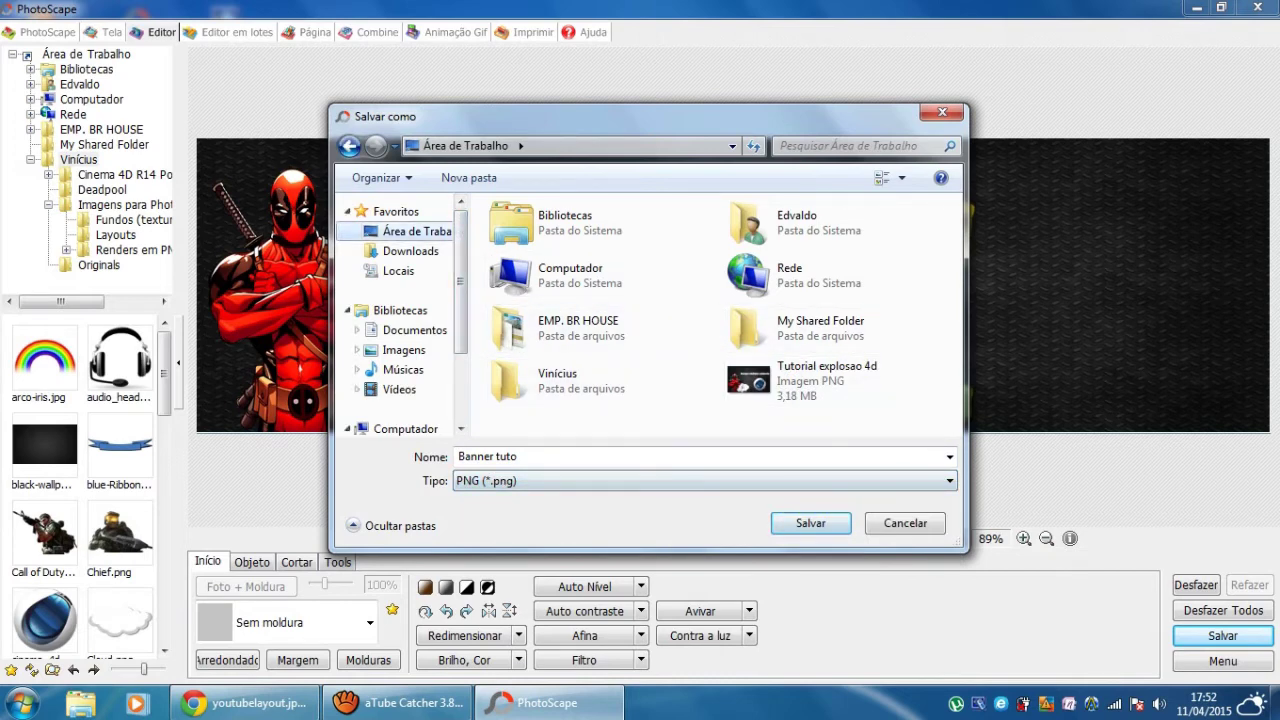
{"action": "key", "text": "Return"}
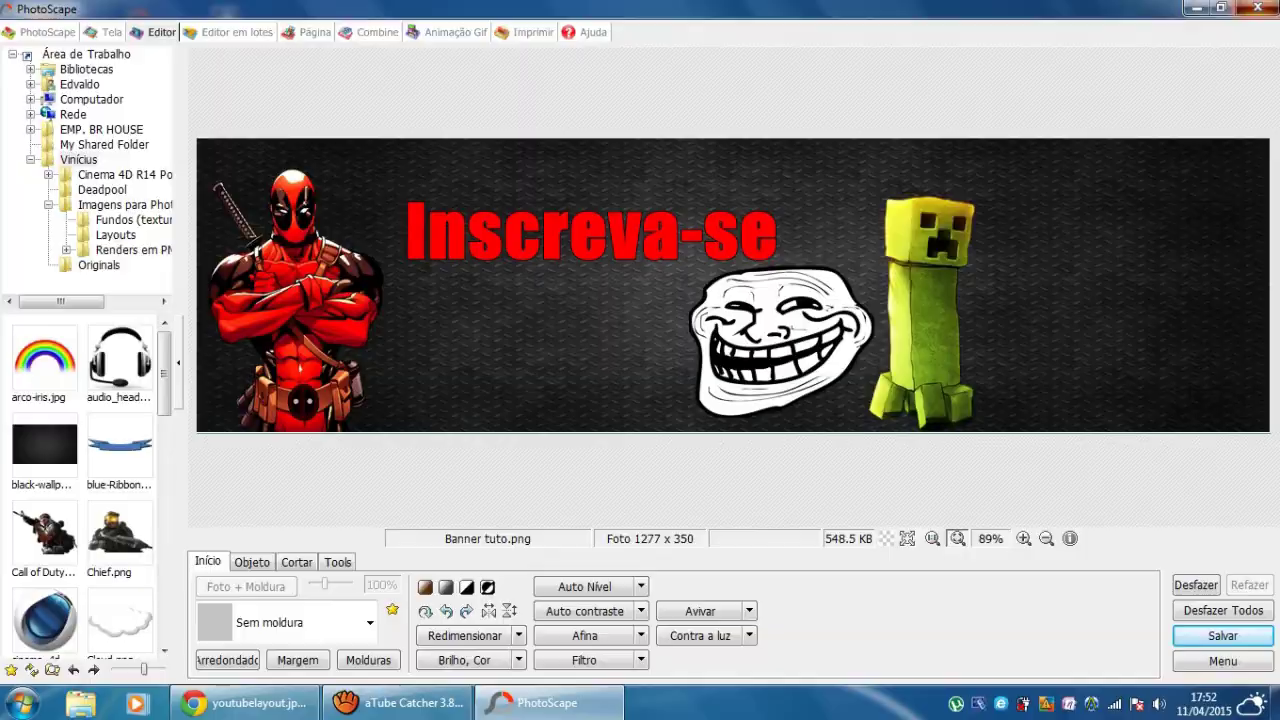
- Restart PhotoScape, dismiss the update offer and open the Editor
{"action": "left_click", "coordinate": [1257, 7]}
{"action": "double_click", "coordinate": [133, 30]}
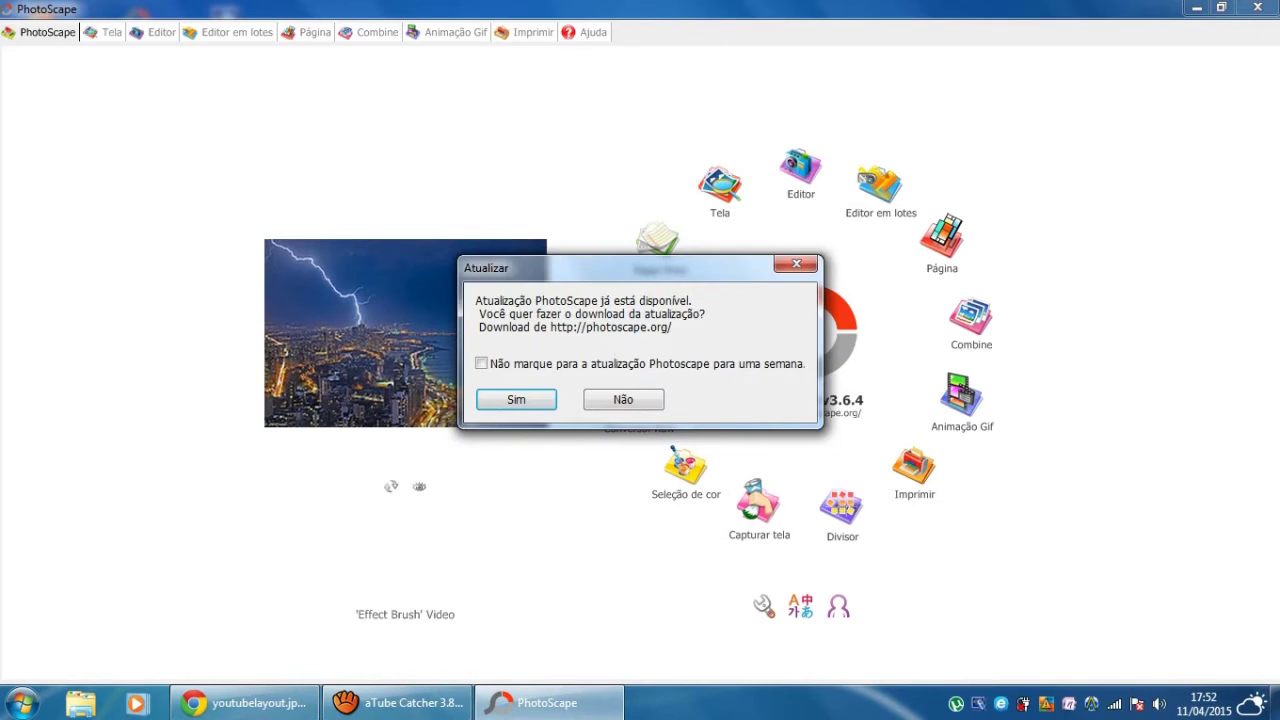
{"action": "left_click", "coordinate": [796, 264]}
{"action": "left_click", "coordinate": [800, 170]}
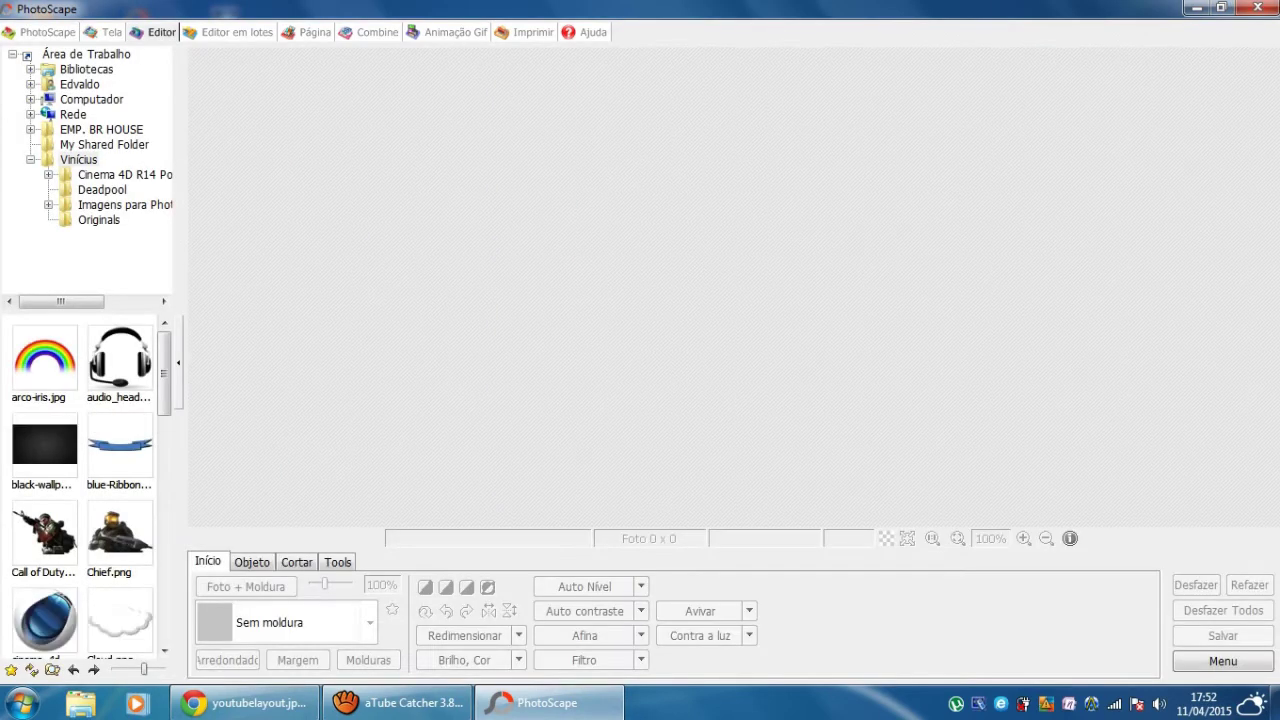
- Load "black-wallpaper-30.jpg" and resize it to 2560 pixels wide with its proportions preserved
{"action": "left_click", "coordinate": [44, 444]}
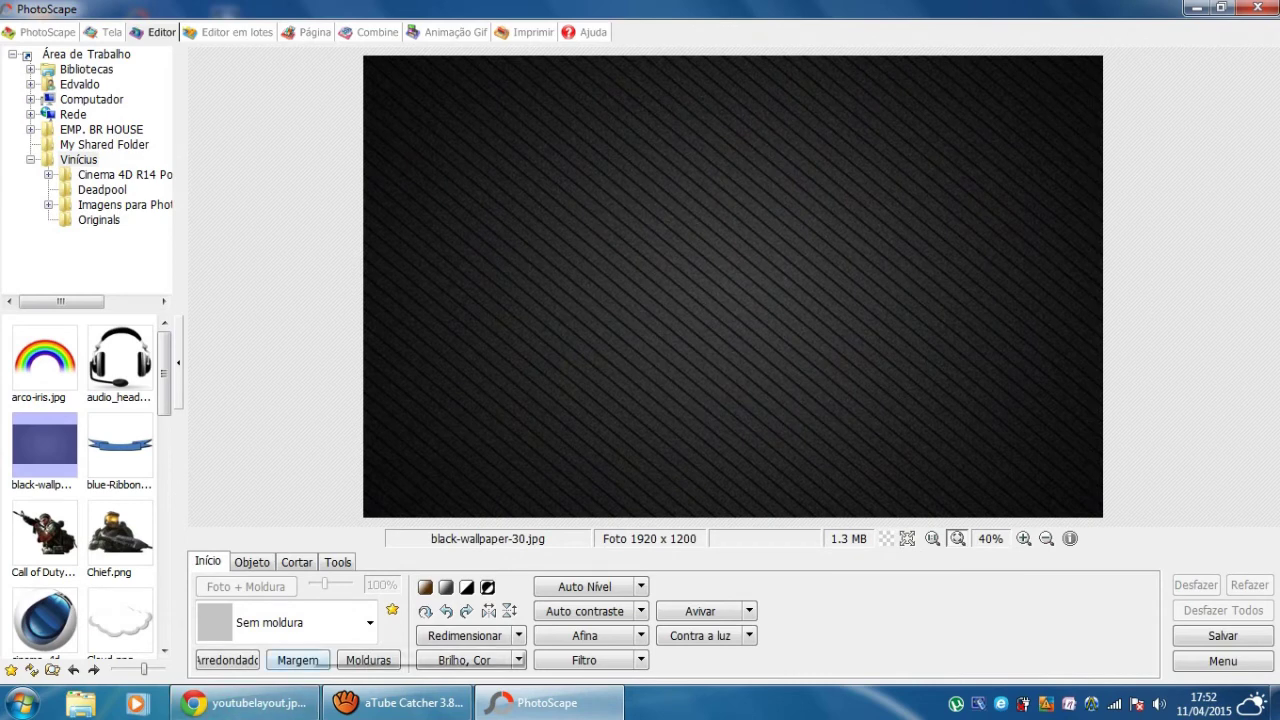
{"action": "left_click", "coordinate": [464, 635]}
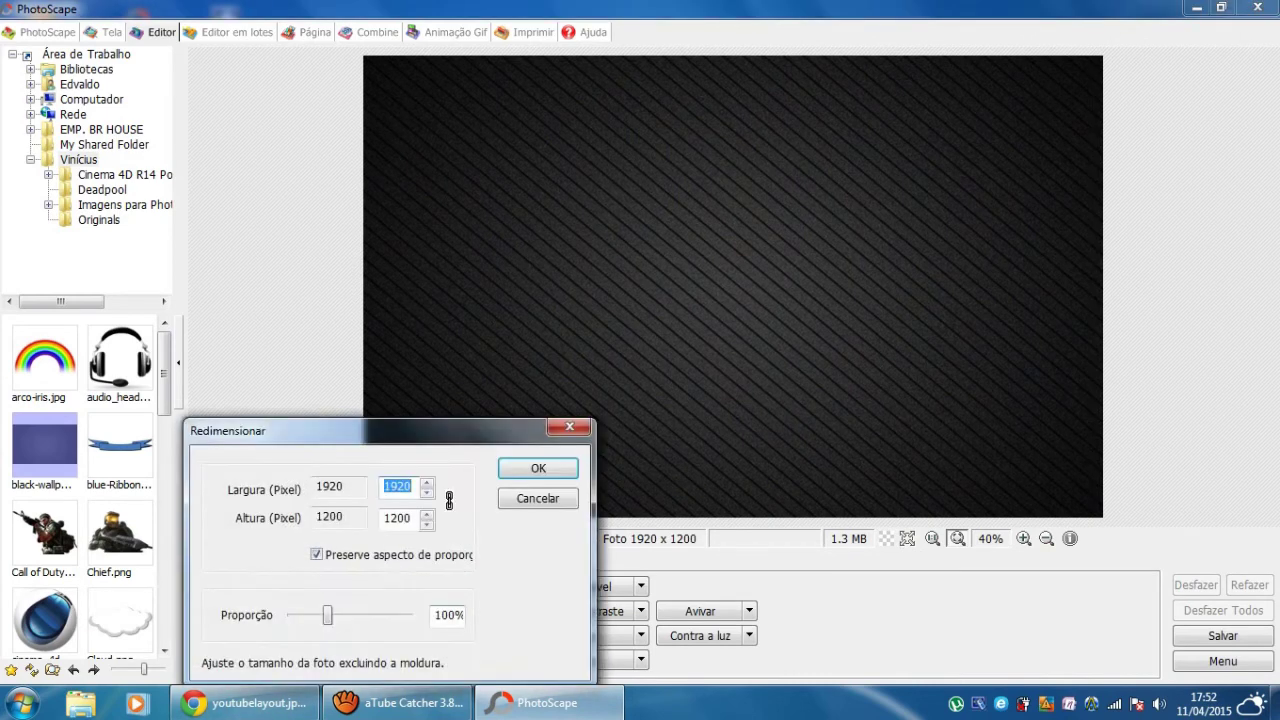
{"action": "key", "text": "BackSpace"}
{"action": "type", "text": "2560"}
{"action": "key", "text": "Return"}
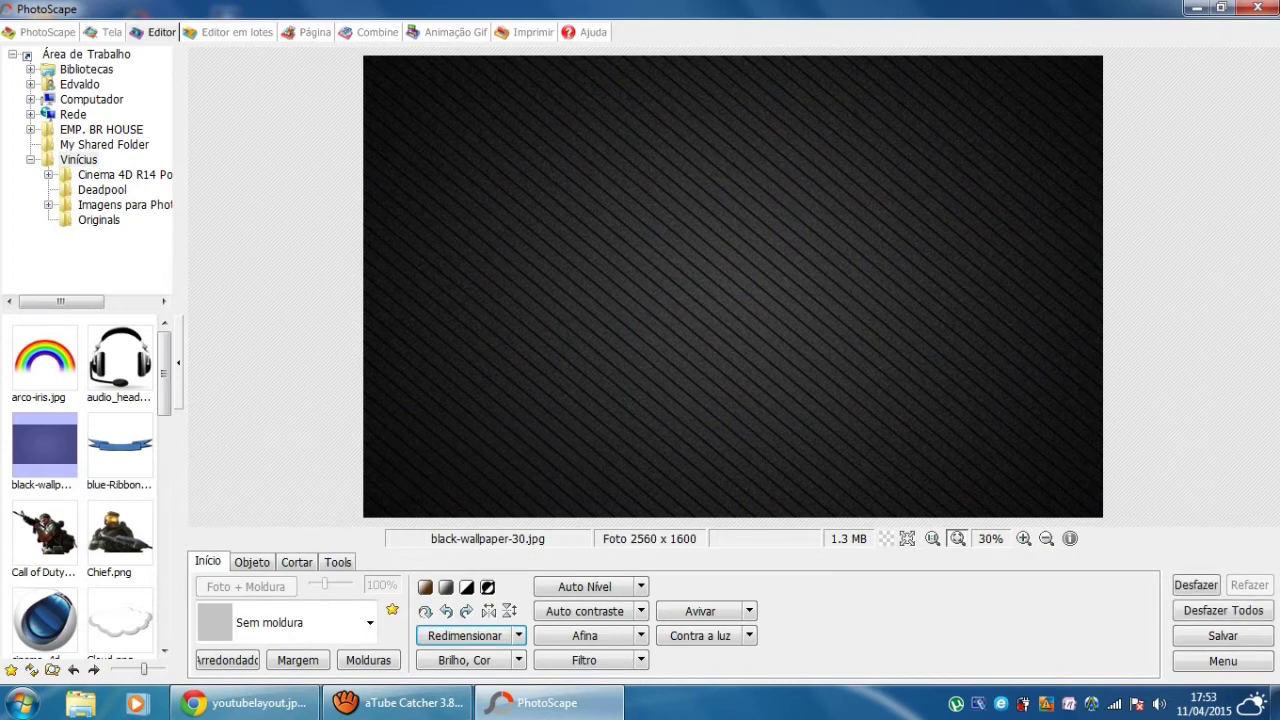
- Insert the "Banner tuto" image from Área de Trabalho and stretch it horizontally across the wallpaper's full width
{"action": "left_click", "coordinate": [252, 562]}
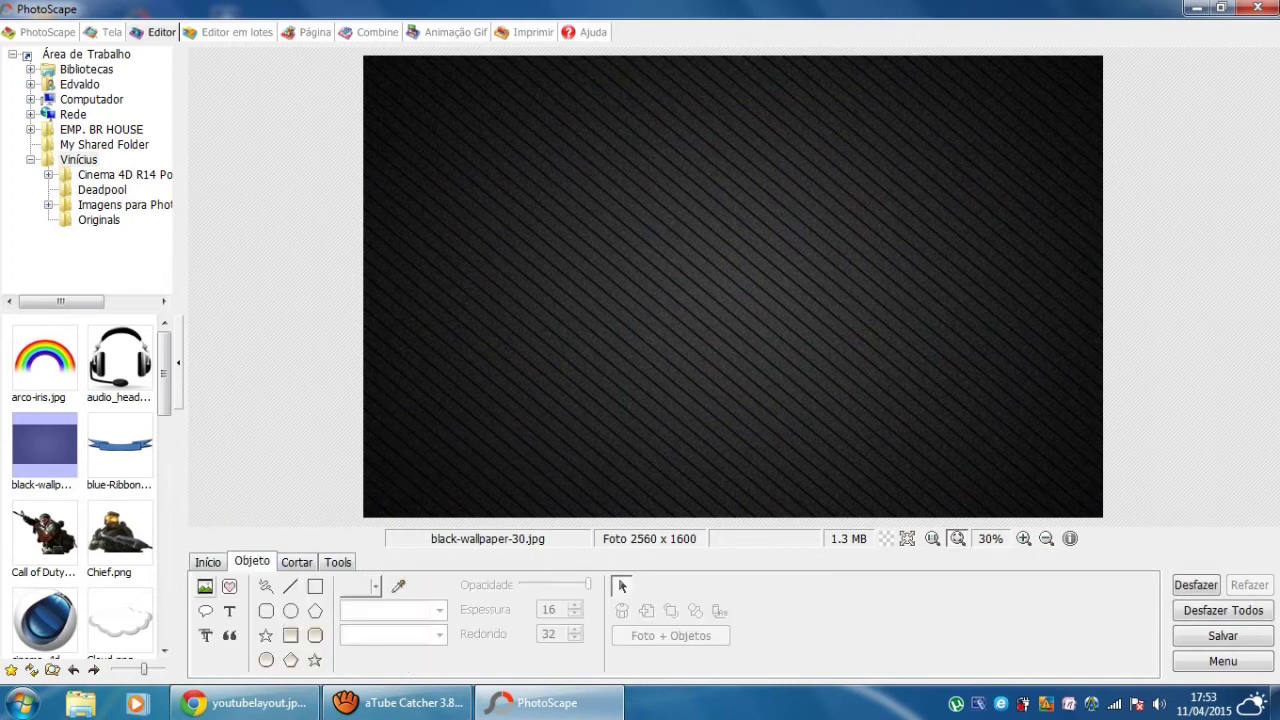
{"action": "left_click", "coordinate": [205, 586]}
{"action": "left_click", "coordinate": [265, 564]}
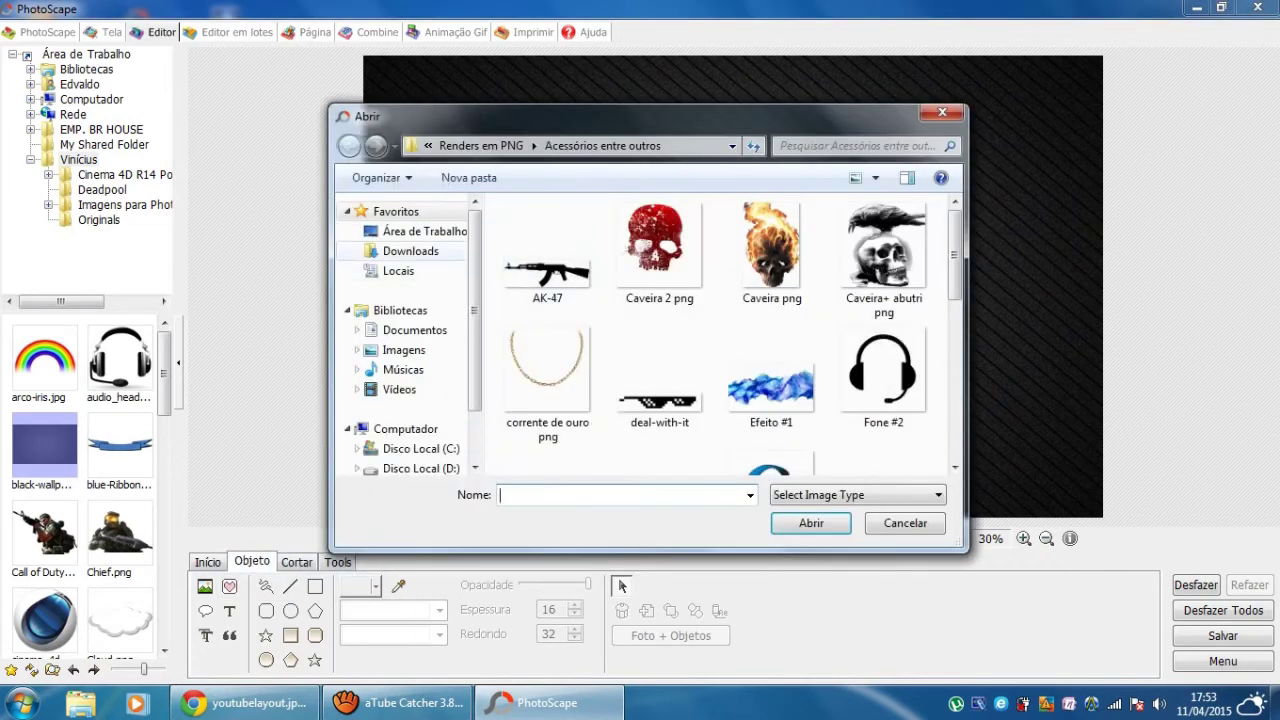
{"action": "left_click", "coordinate": [424, 231]}
{"action": "scroll", "coordinate": [720, 330], "scroll_direction": "down", "scroll_amount": 3}
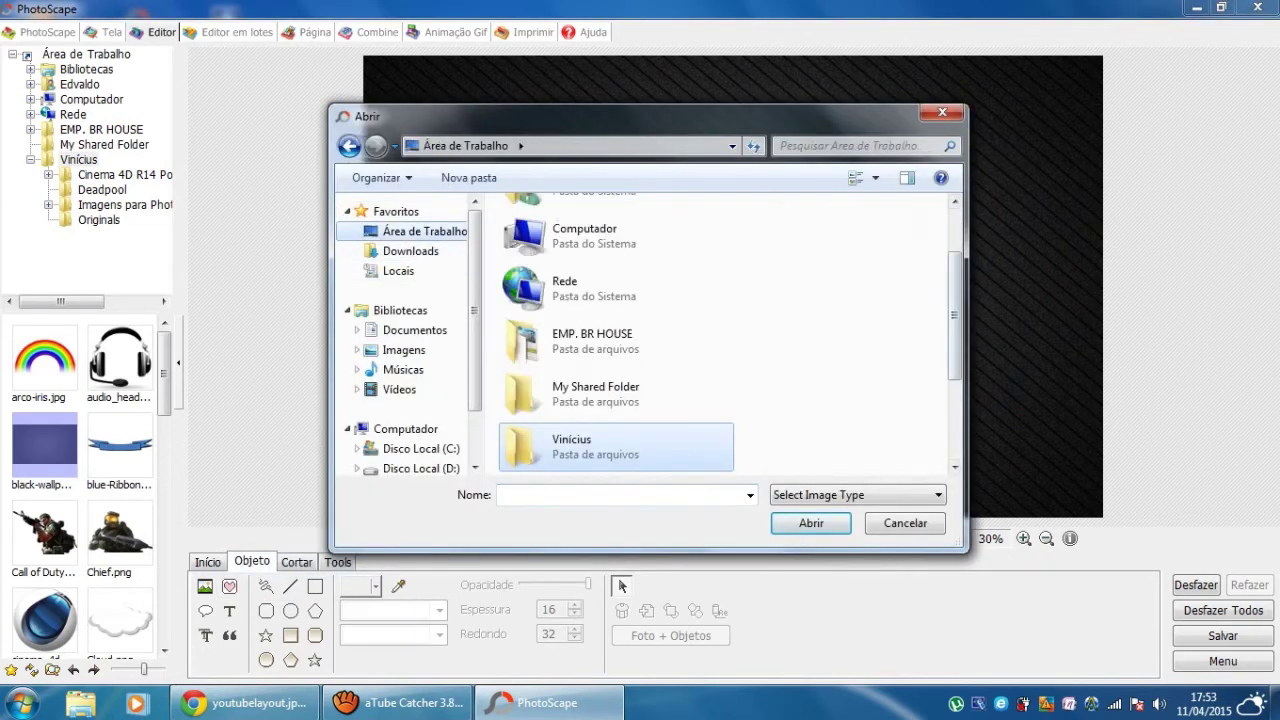
{"action": "scroll", "coordinate": [720, 330], "scroll_direction": "down", "scroll_amount": 2}
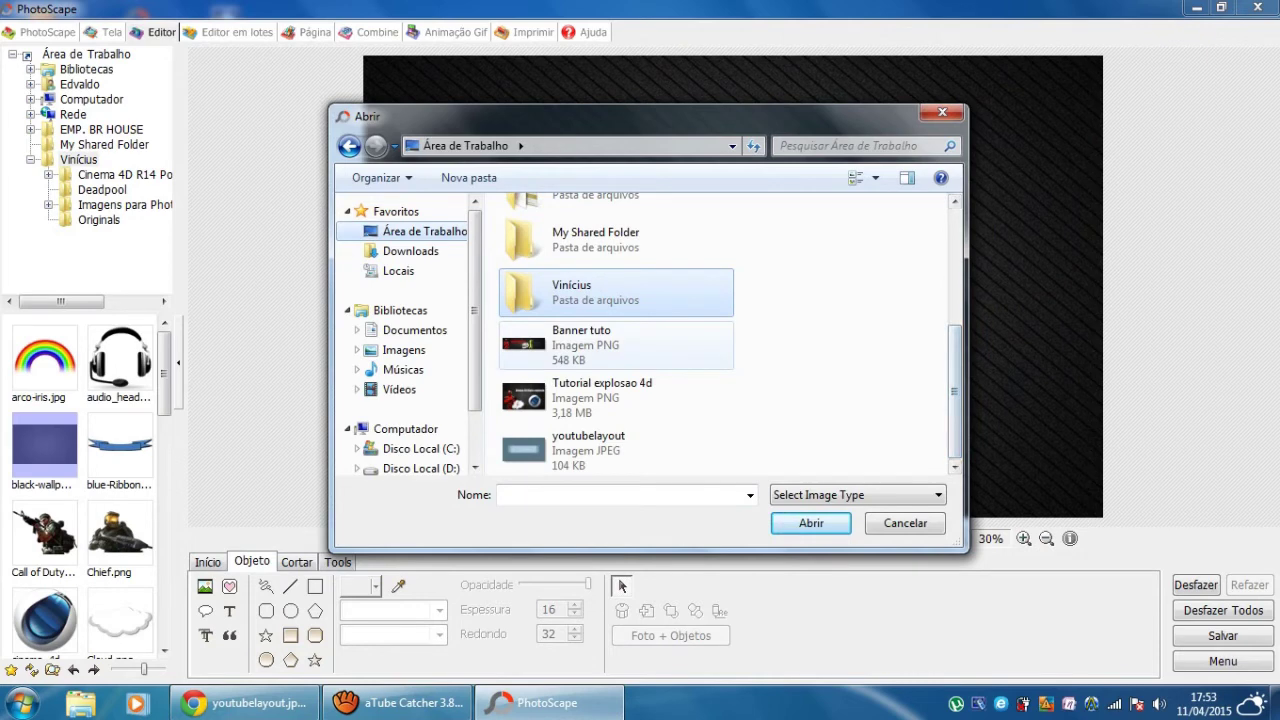
{"action": "left_click", "coordinate": [600, 344]}
{"action": "left_click", "coordinate": [600, 344]}
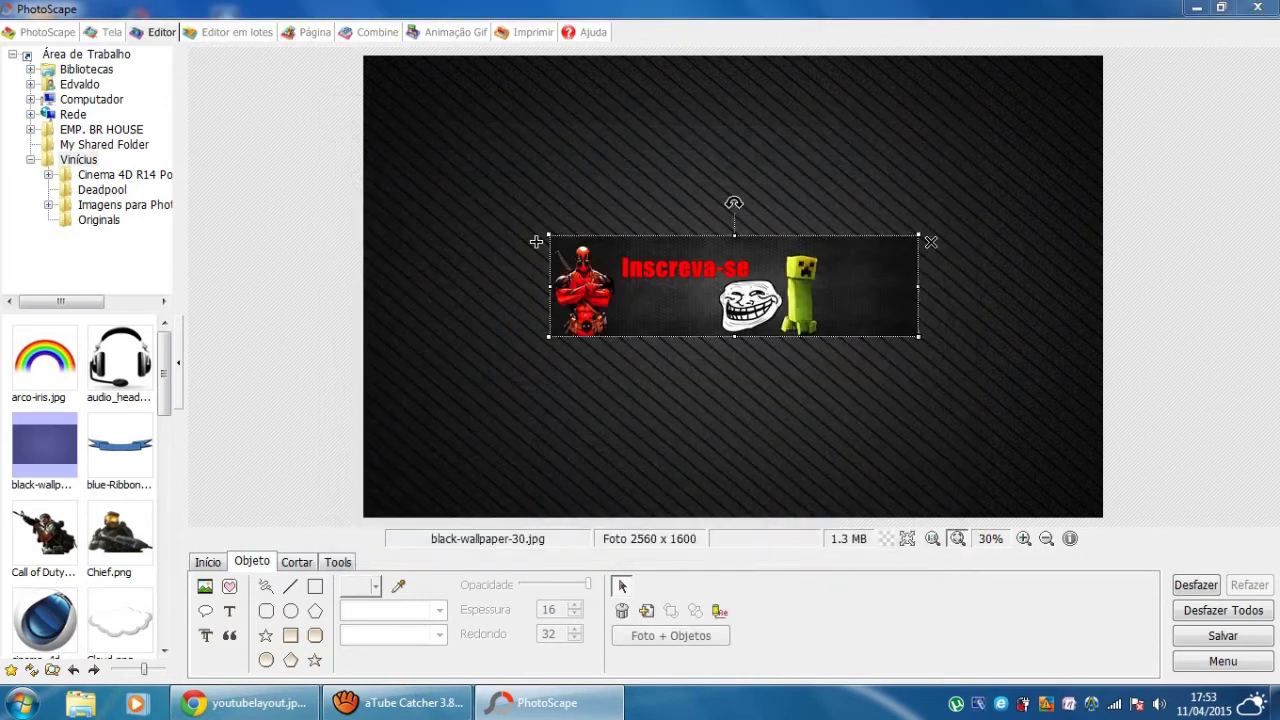
{"action": "left_click", "coordinate": [466, 494]}
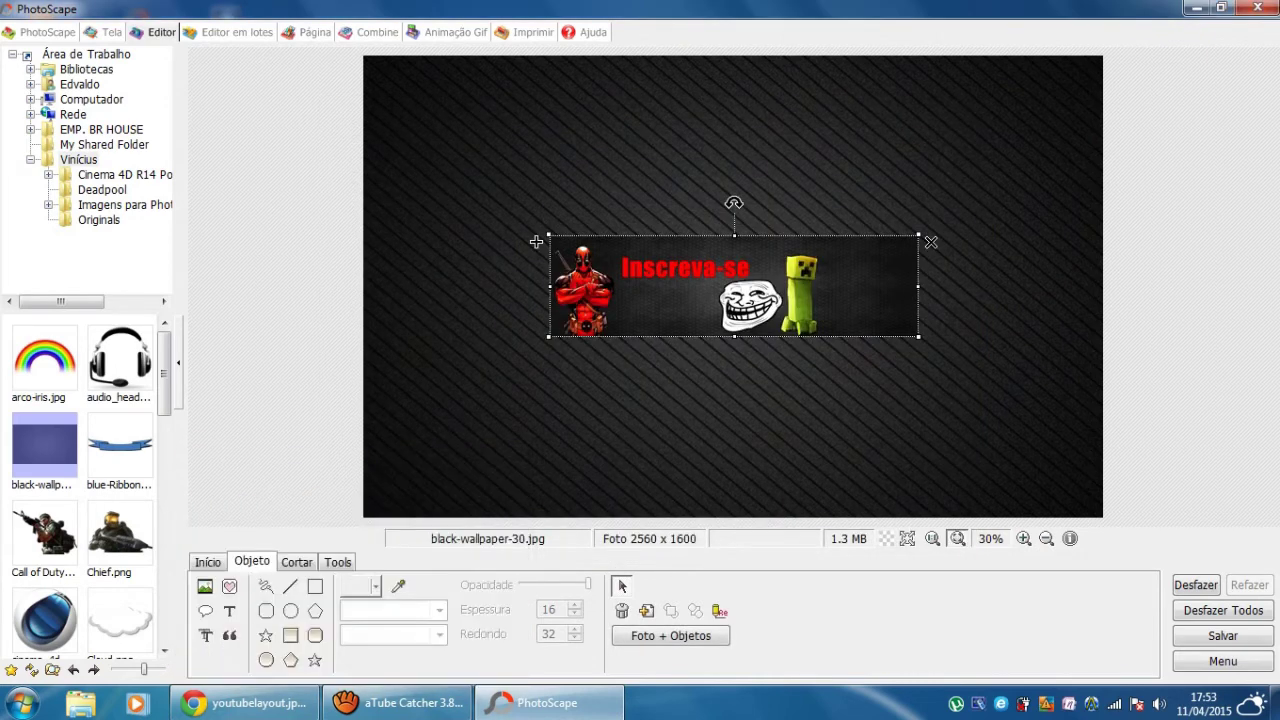
{"action": "left_click_drag", "start_coordinate": [536, 242], "coordinate": [349, 241]}
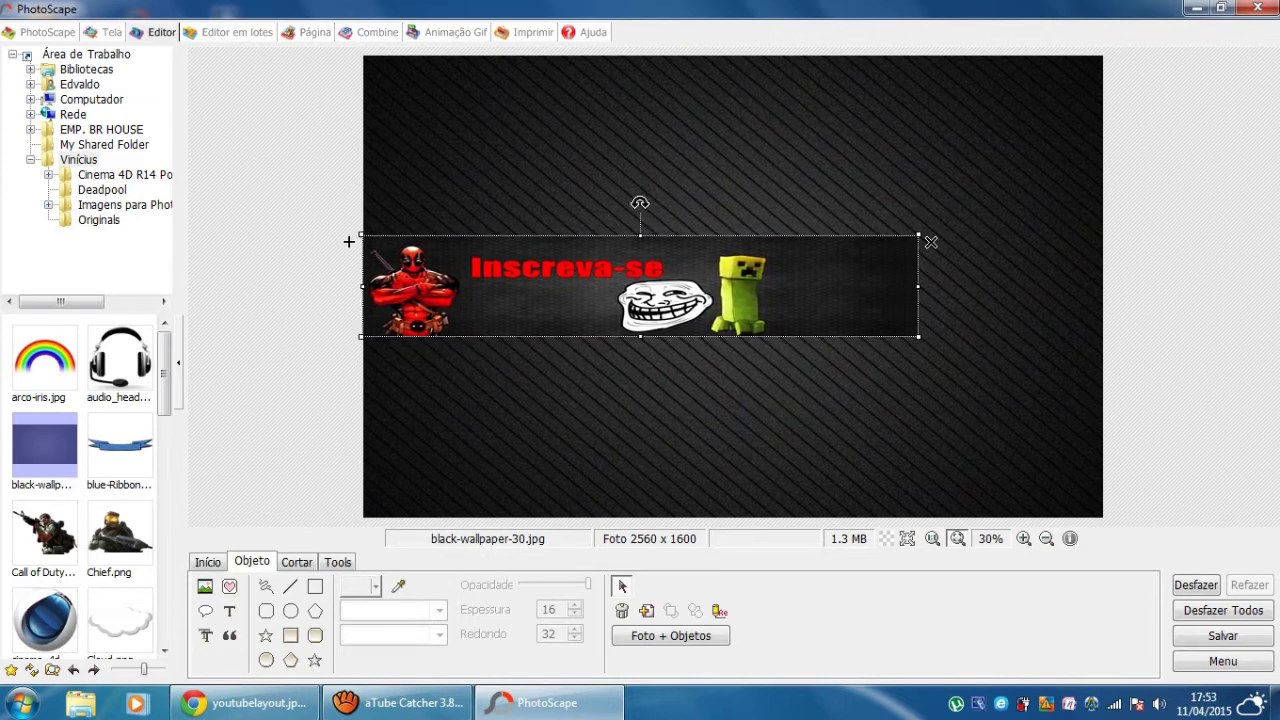
{"action": "left_click_drag", "start_coordinate": [918, 286], "coordinate": [1102, 286]}
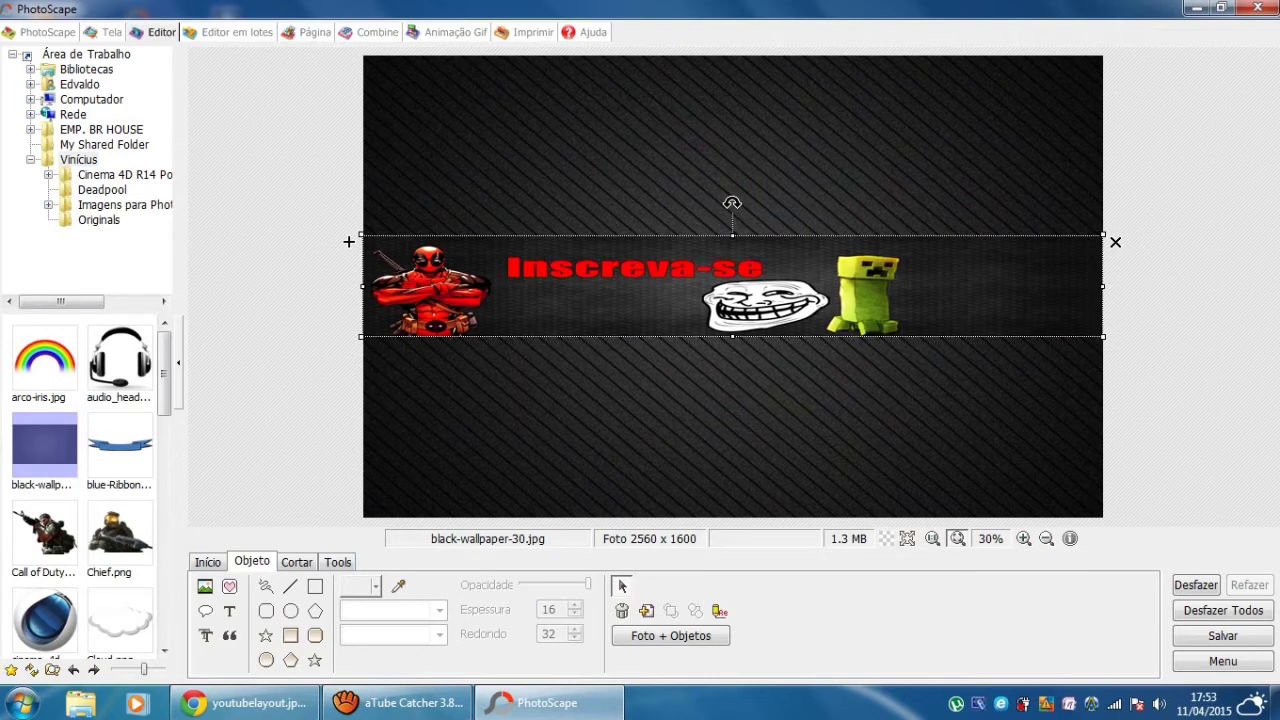
- Trim the inserted banner's left side slightly so it lines up with the wallpaper's left edge, leaving it deselected
{"action": "key", "text": "Escape"}
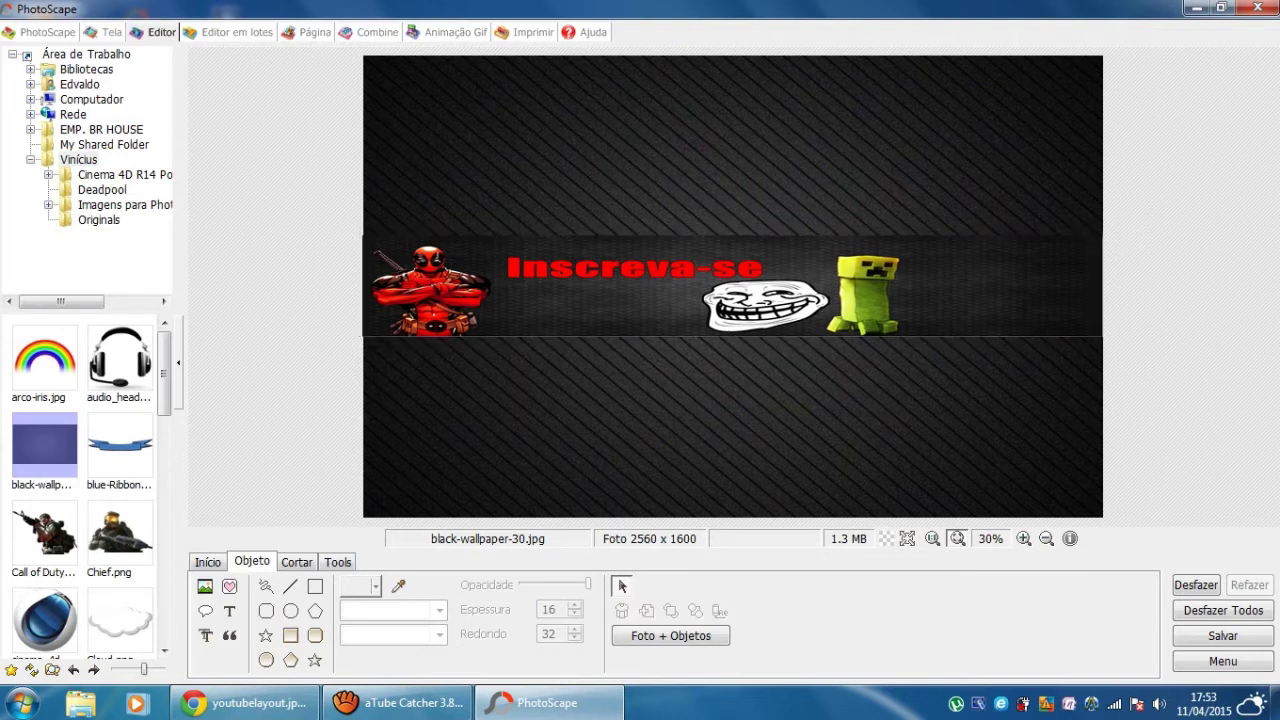
{"action": "left_click", "coordinate": [732, 286]}
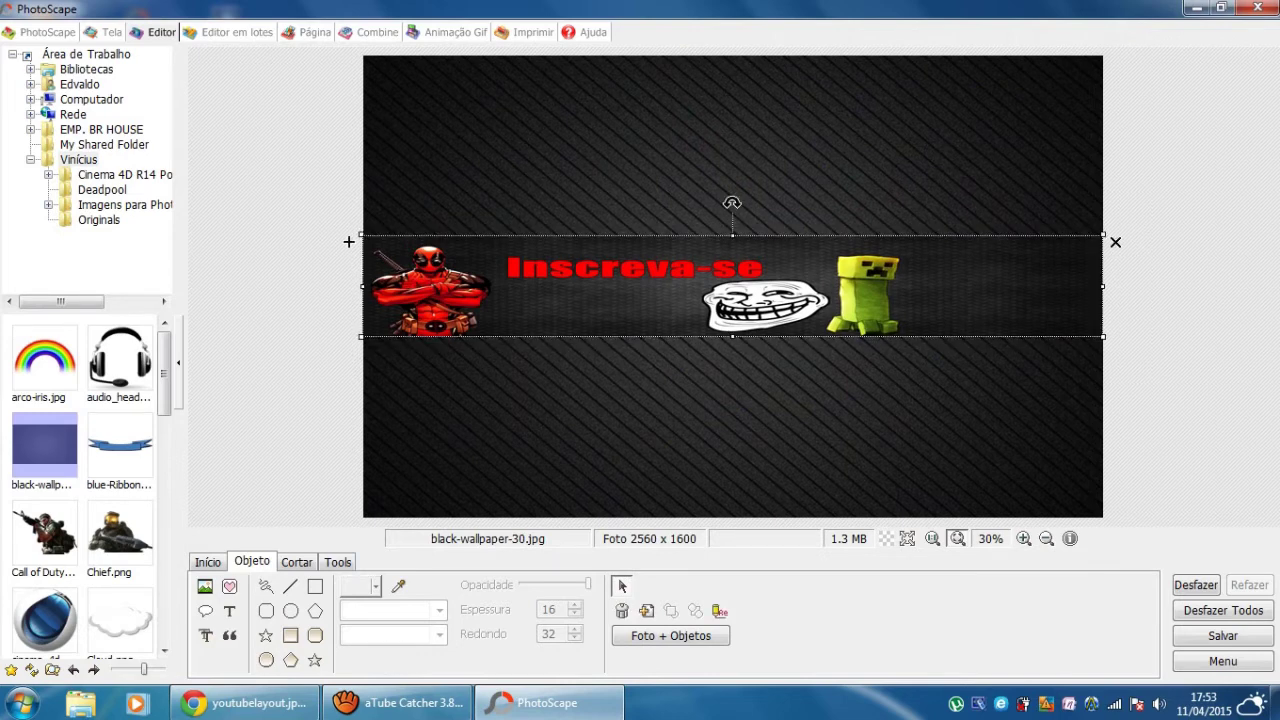
{"action": "left_click_drag", "start_coordinate": [361, 286], "coordinate": [365, 286]}
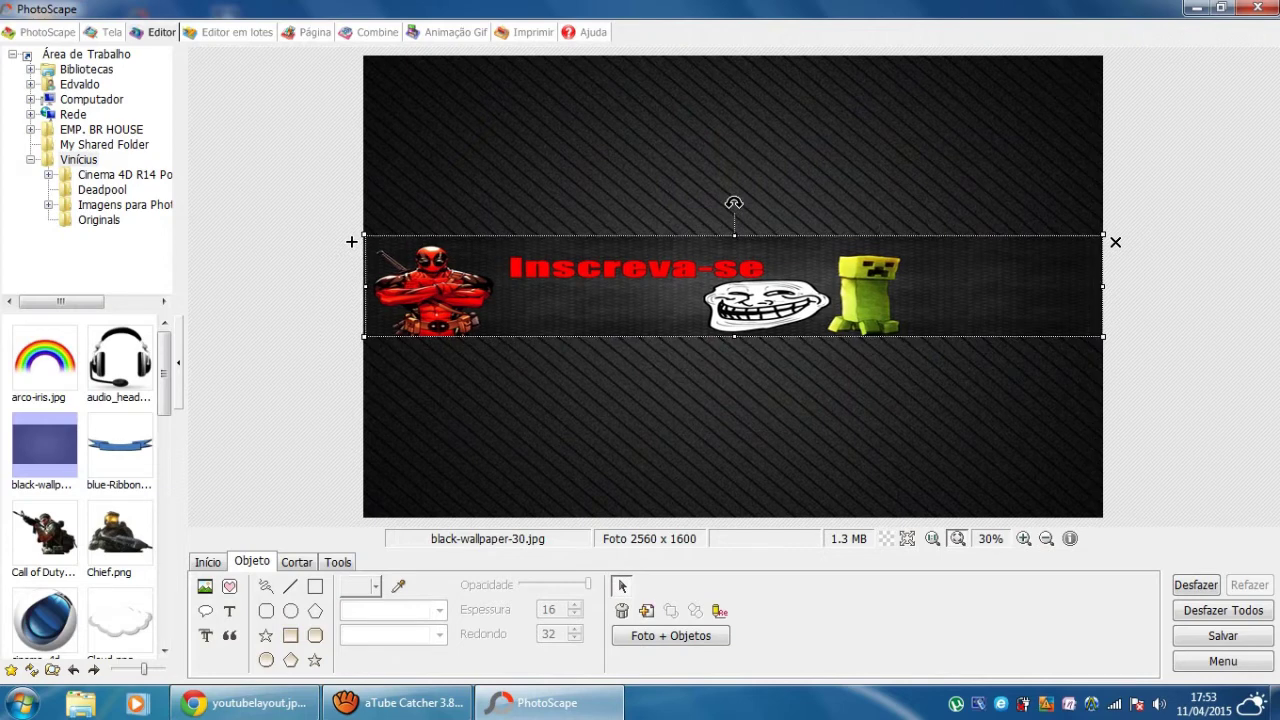
{"action": "key", "text": "Escape"}
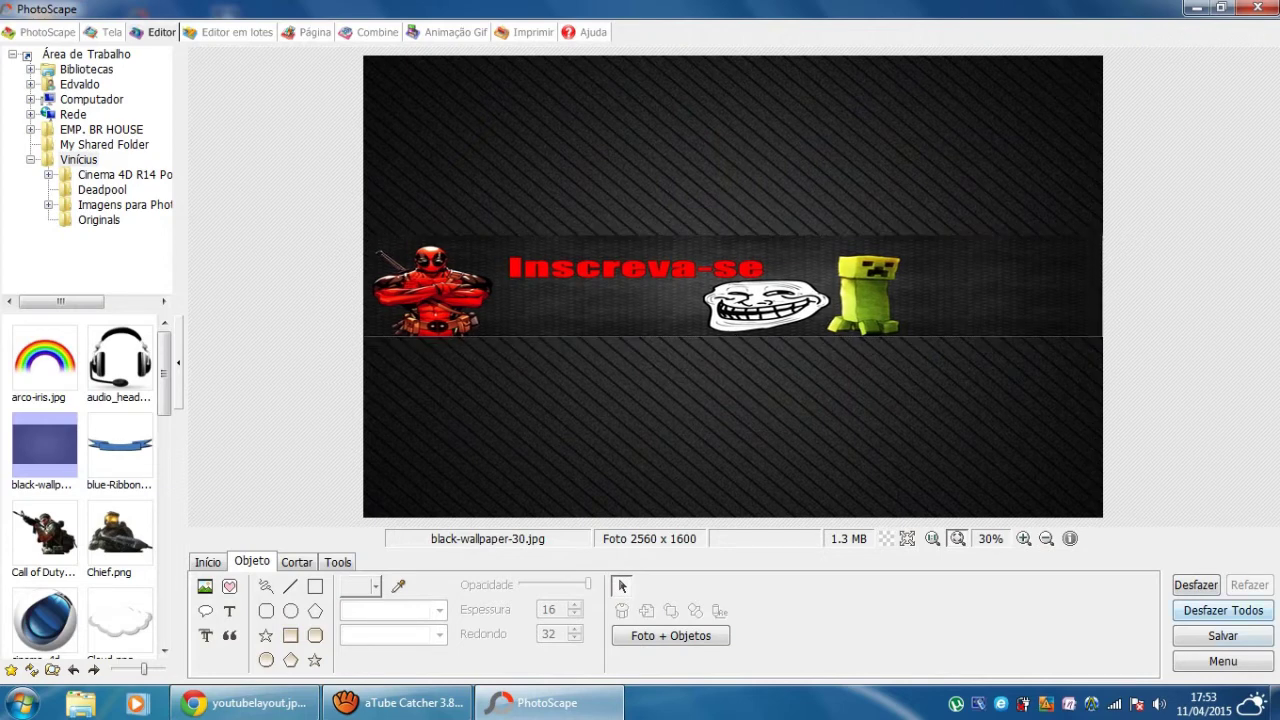
- Save the composition as a PNG named "black-wallpaper-30" in Área de Trabalho and close PhotoScape
{"action": "left_click", "coordinate": [1223, 636]}
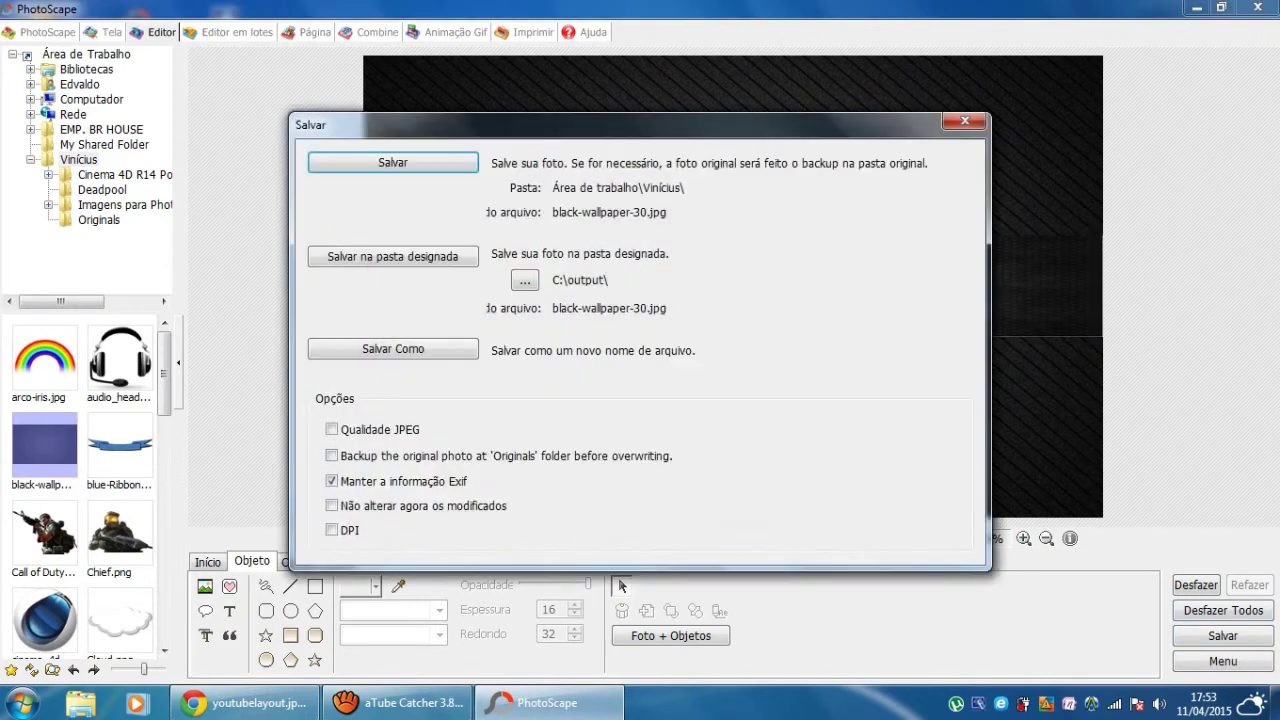
{"action": "left_click", "coordinate": [393, 348]}
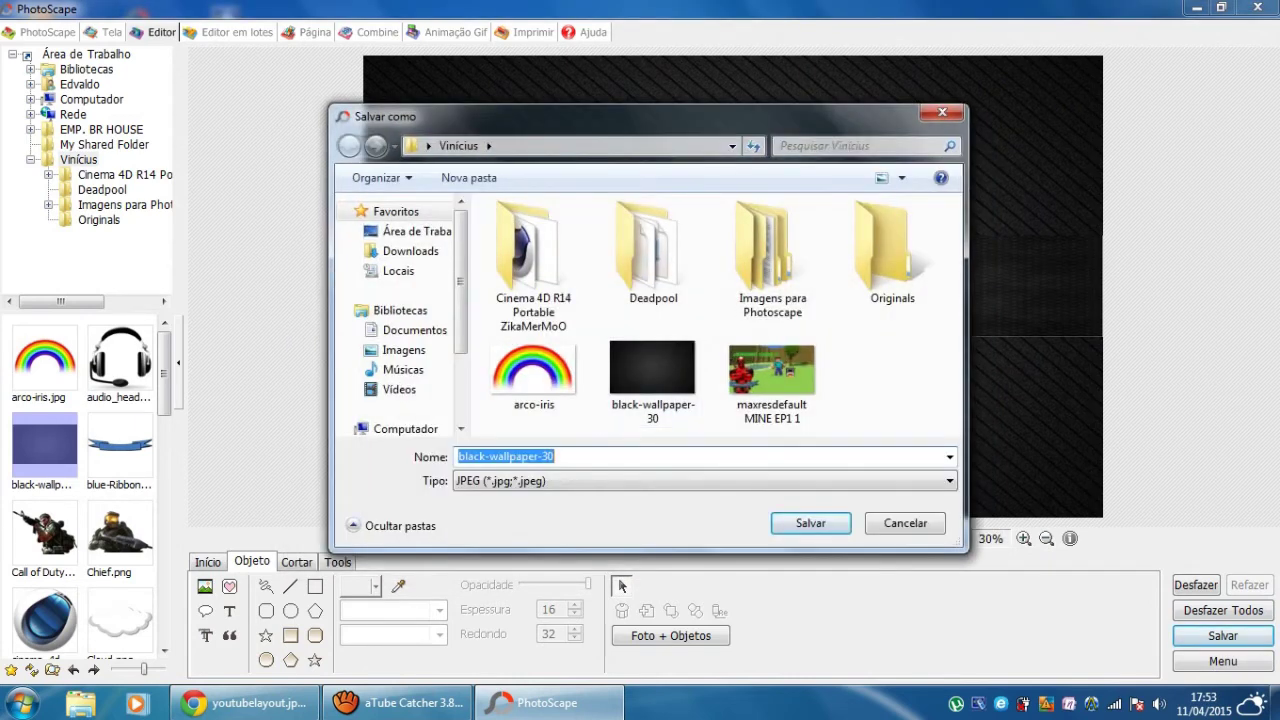
{"action": "left_click", "coordinate": [555, 456]}
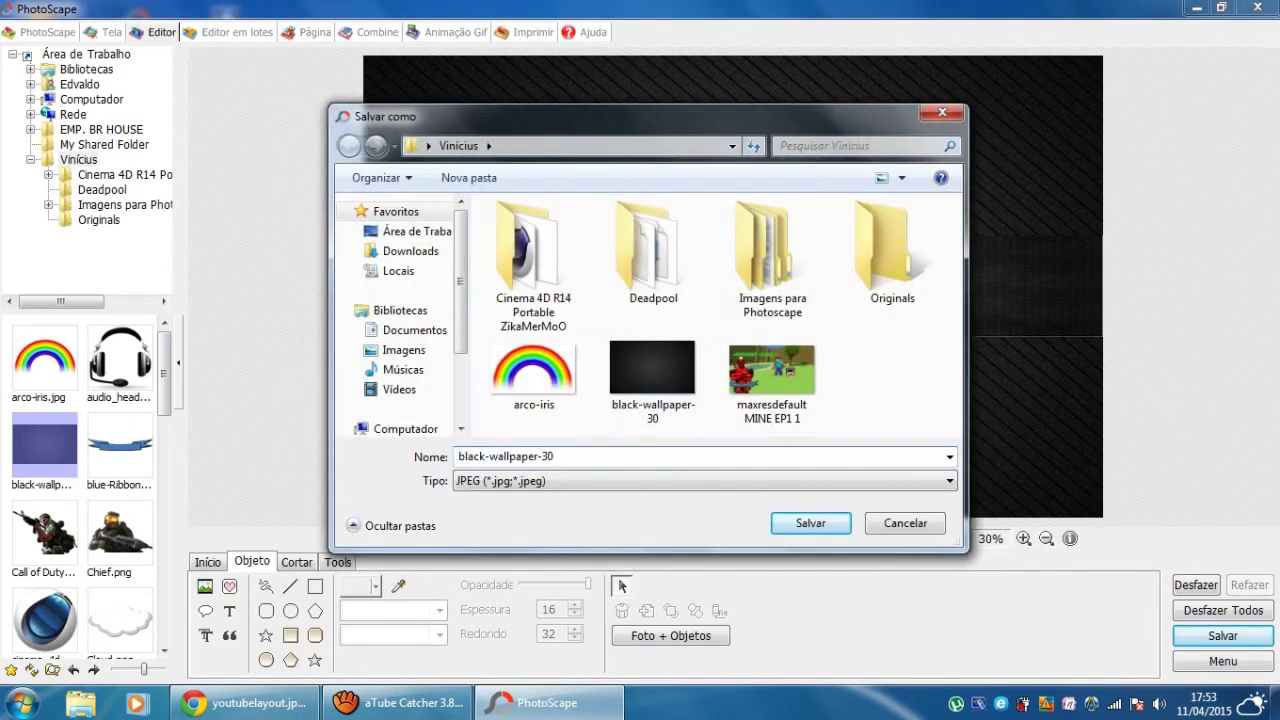
{"action": "left_click", "coordinate": [520, 481]}
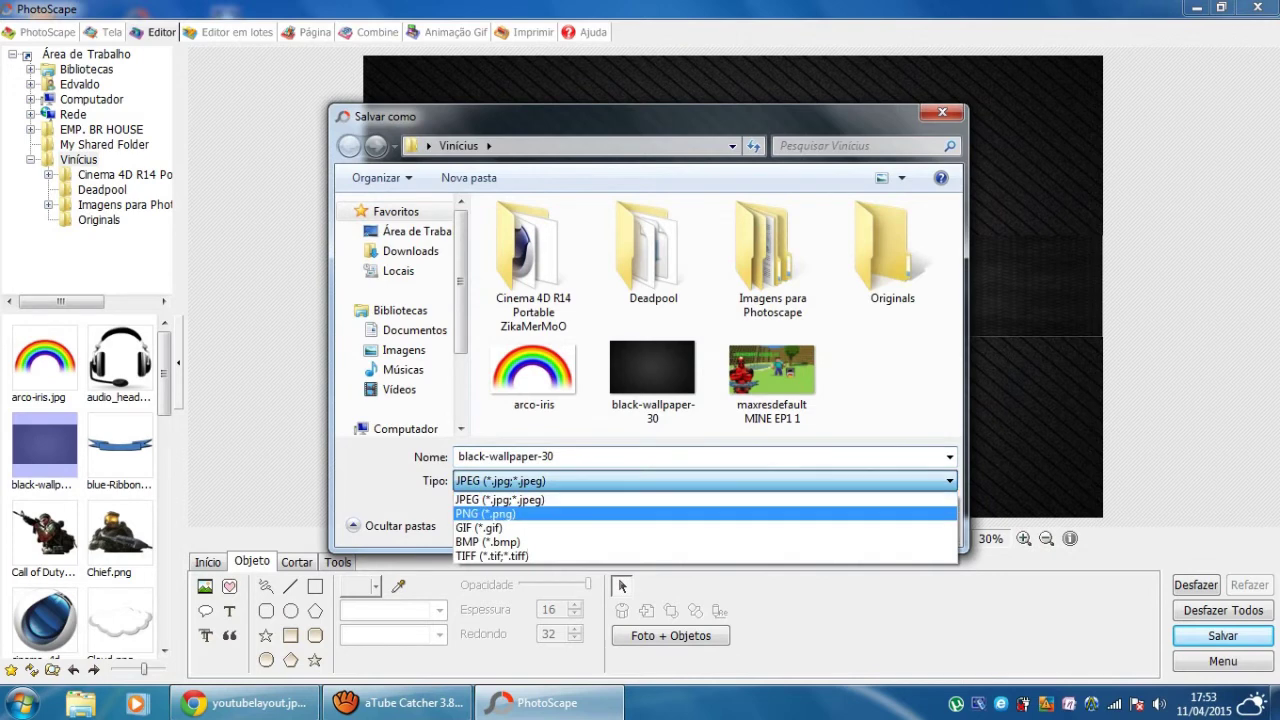
{"action": "left_click", "coordinate": [485, 513]}
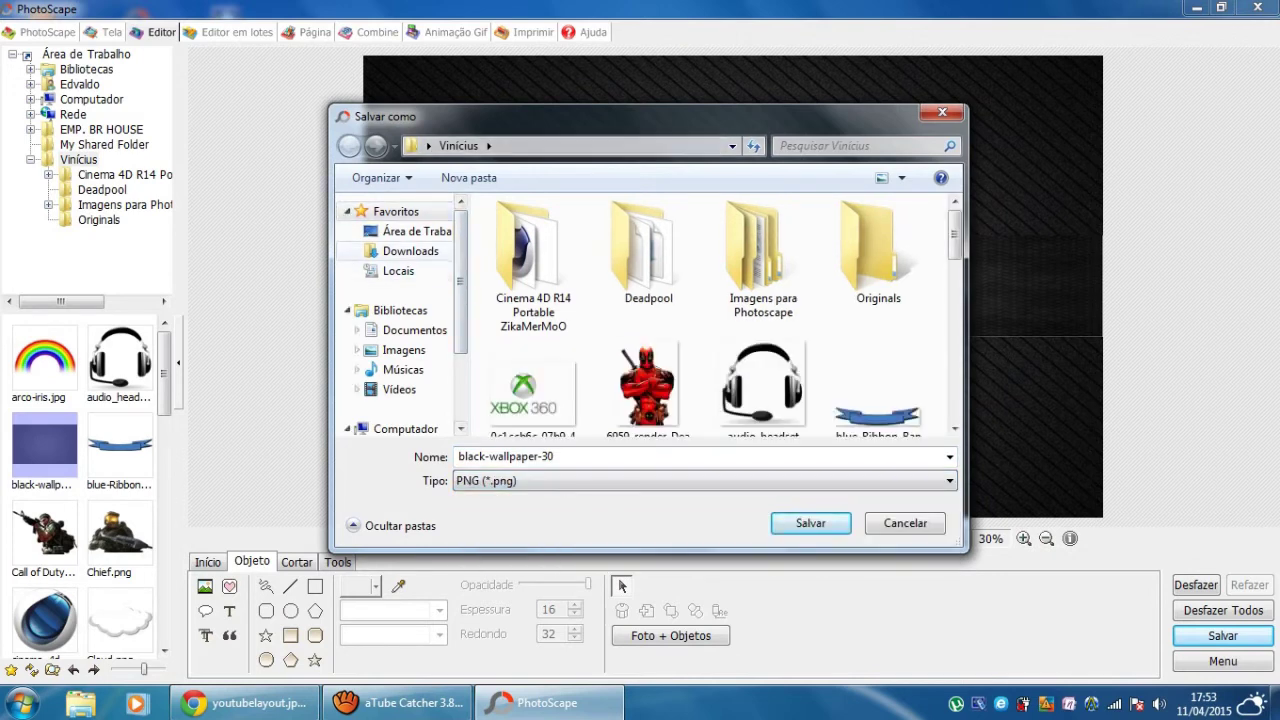
{"action": "left_click", "coordinate": [414, 231]}
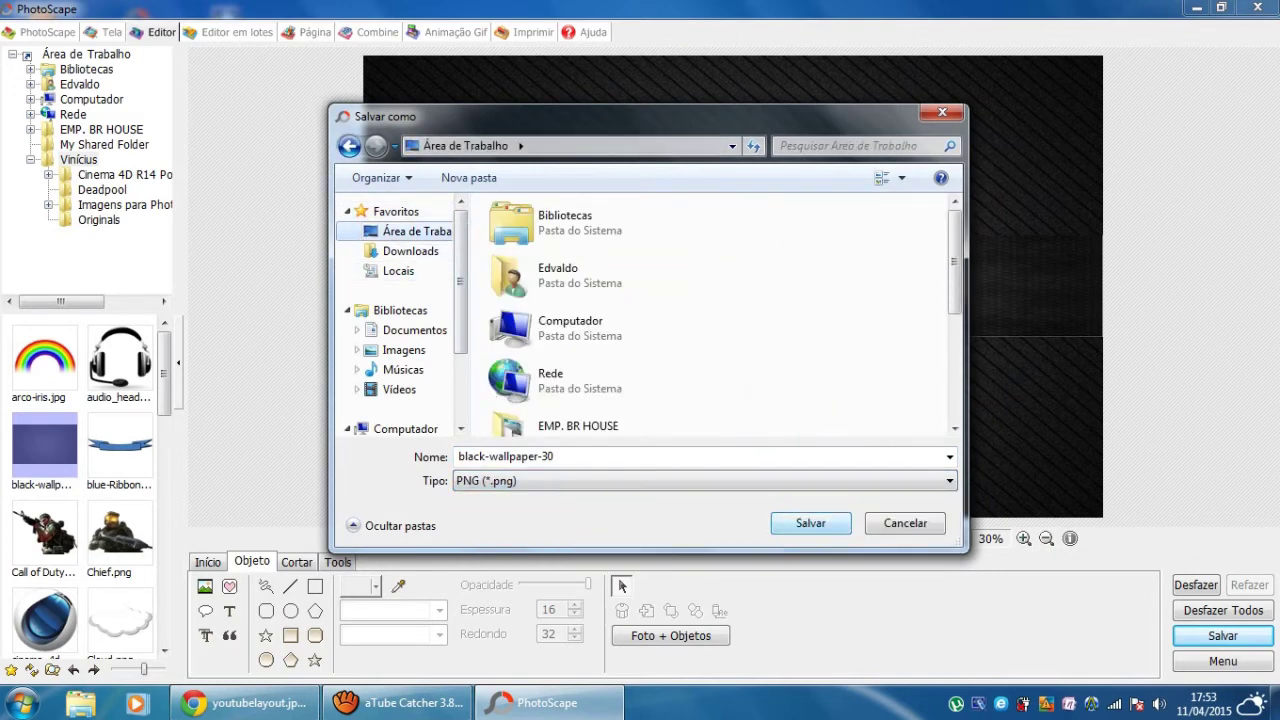
{"action": "key", "text": "Return"}
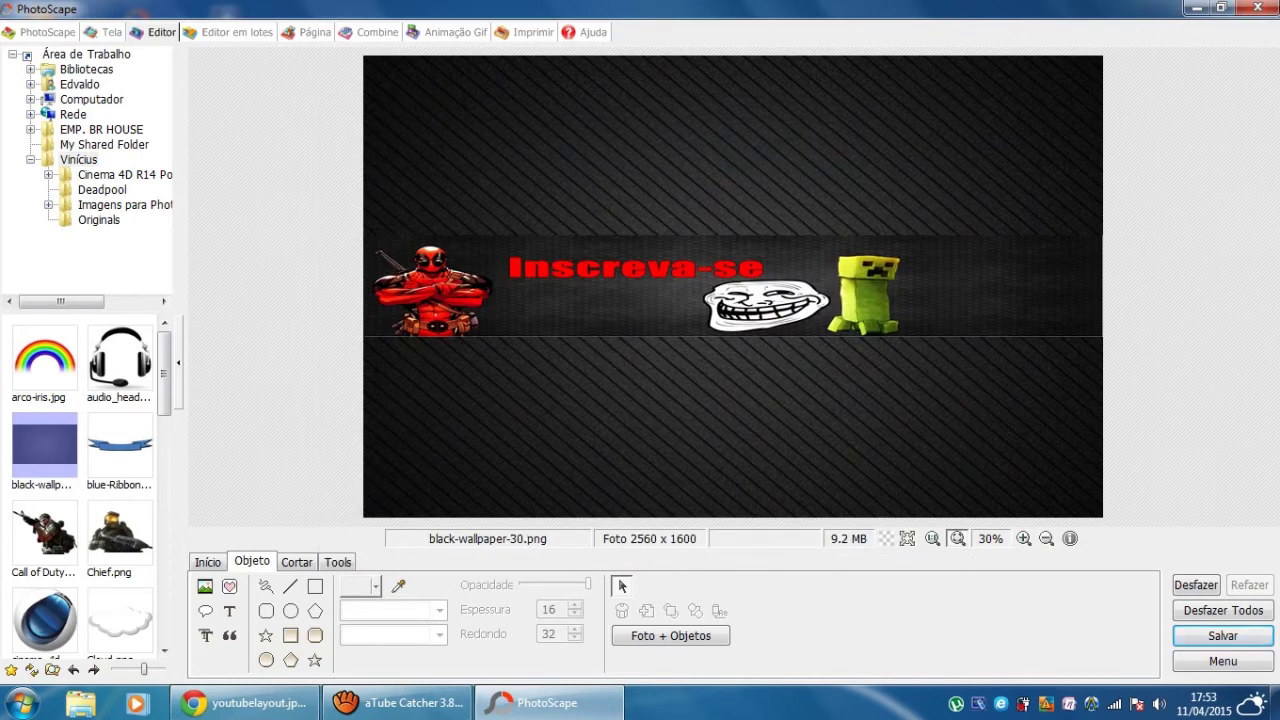
{"action": "left_click", "coordinate": [1256, 8]}
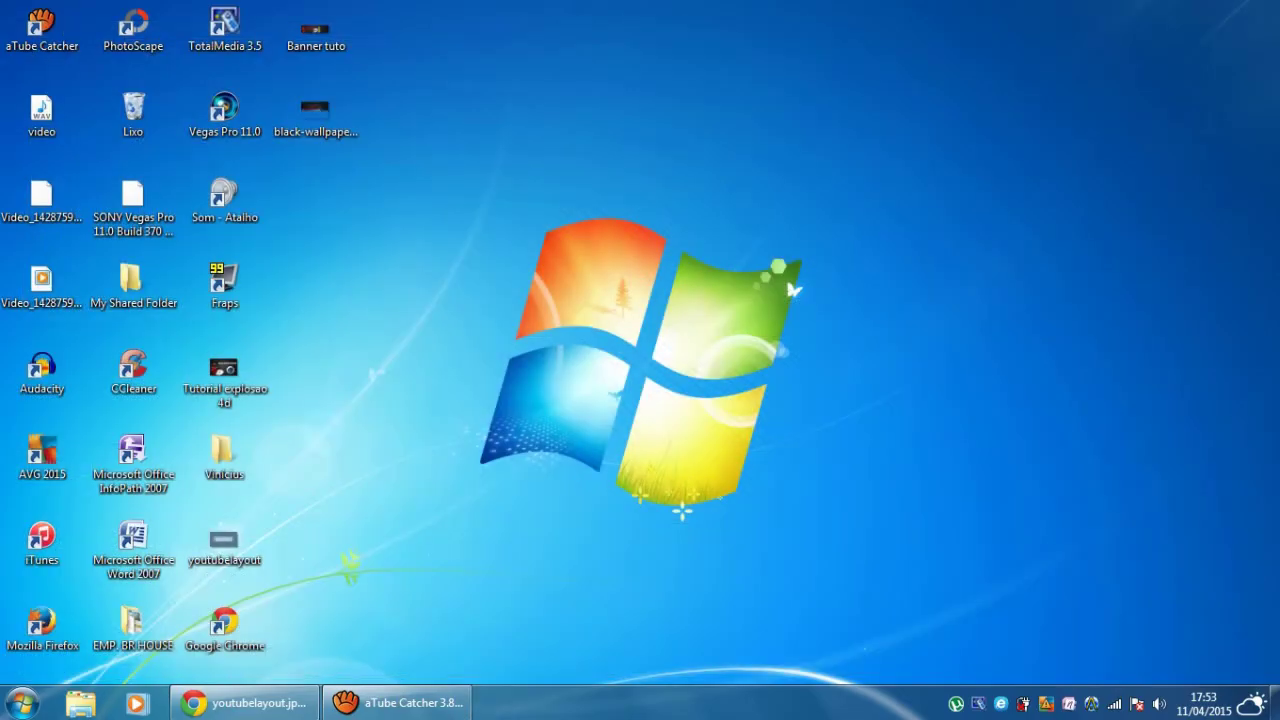
- Switch to Chrome, go to youtube.com and open the account's own channel page
{"action": "left_click", "coordinate": [245, 703]}
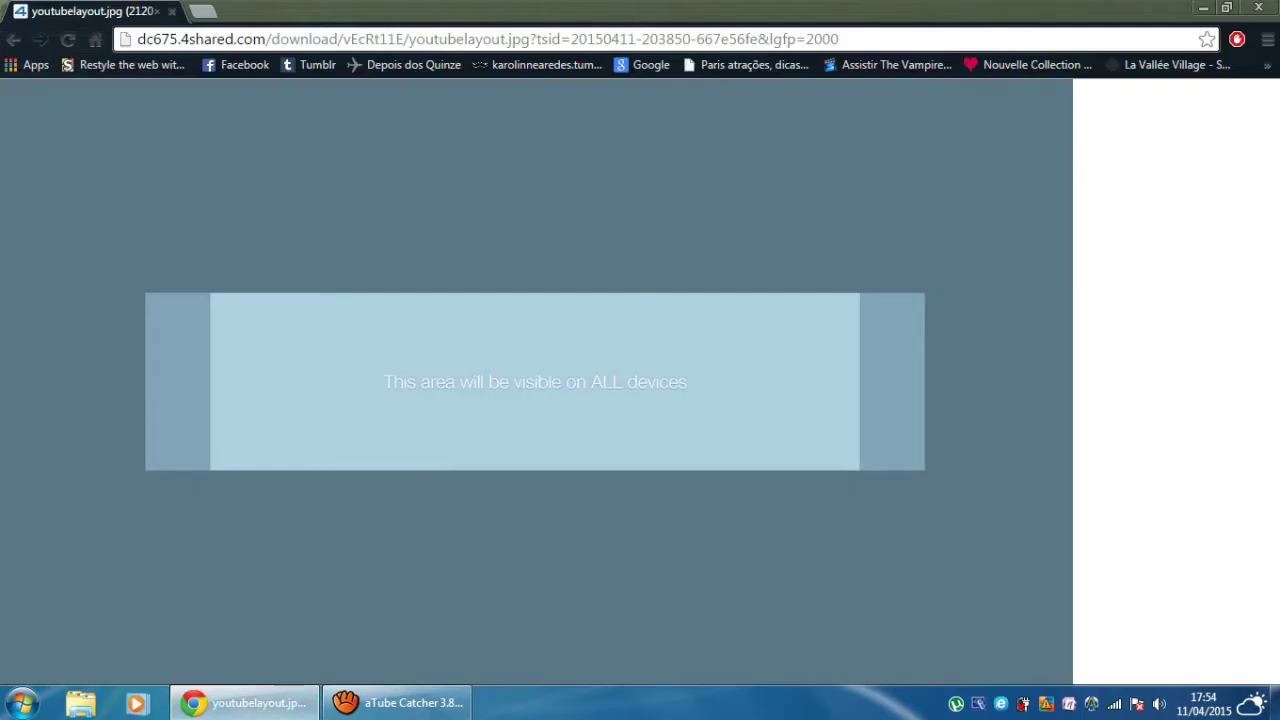
{"action": "key", "text": "ctrl+l"}
{"action": "type", "text": "youtube.com"}
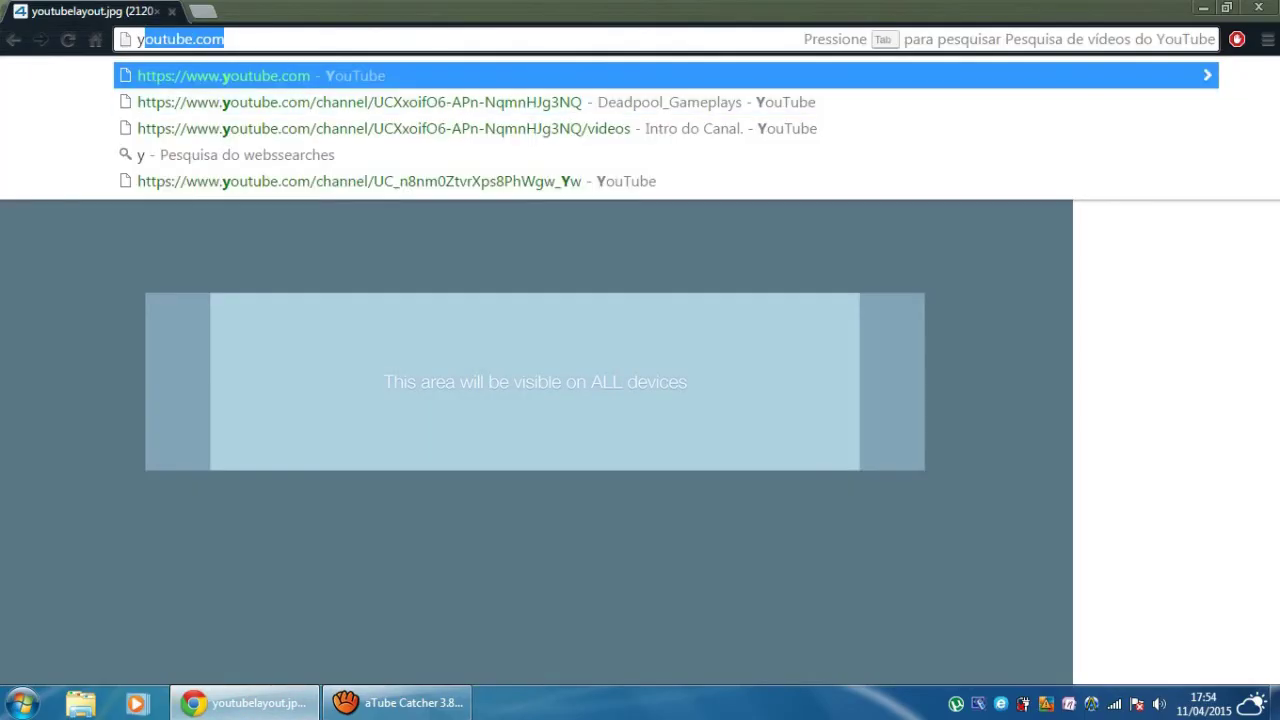
{"action": "key", "text": "Return"}
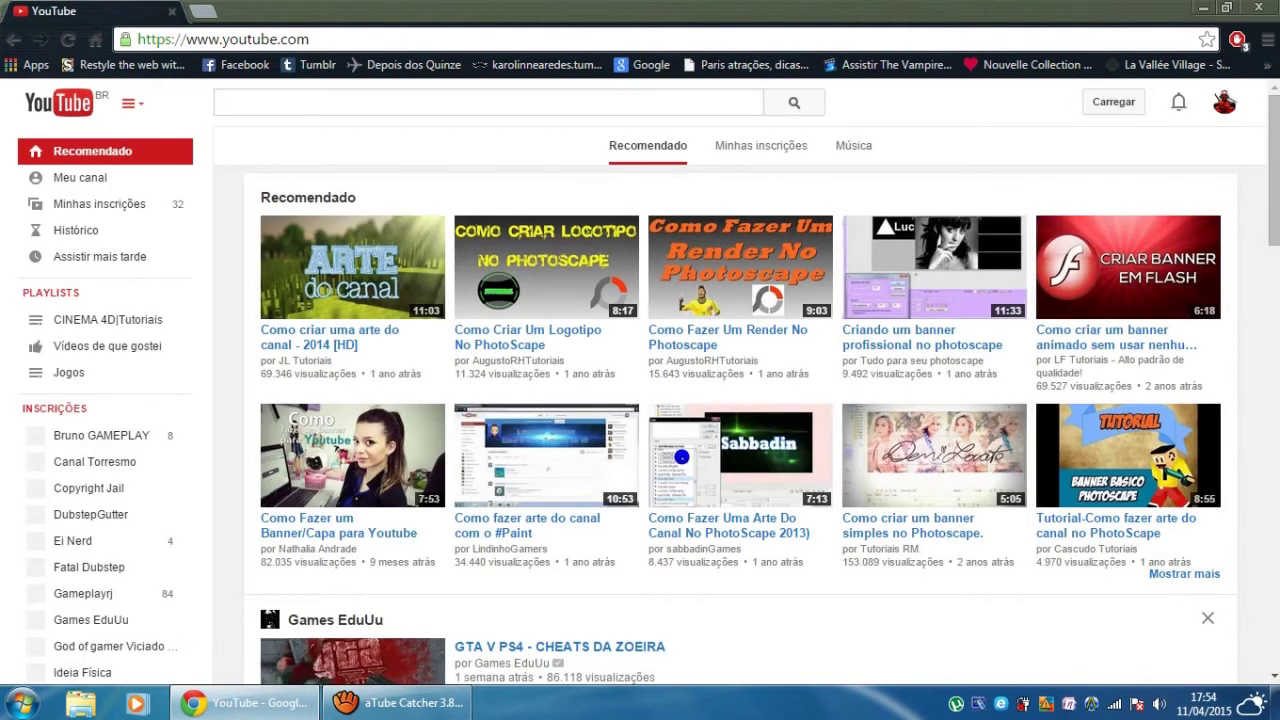
{"action": "left_click", "coordinate": [80, 177]}
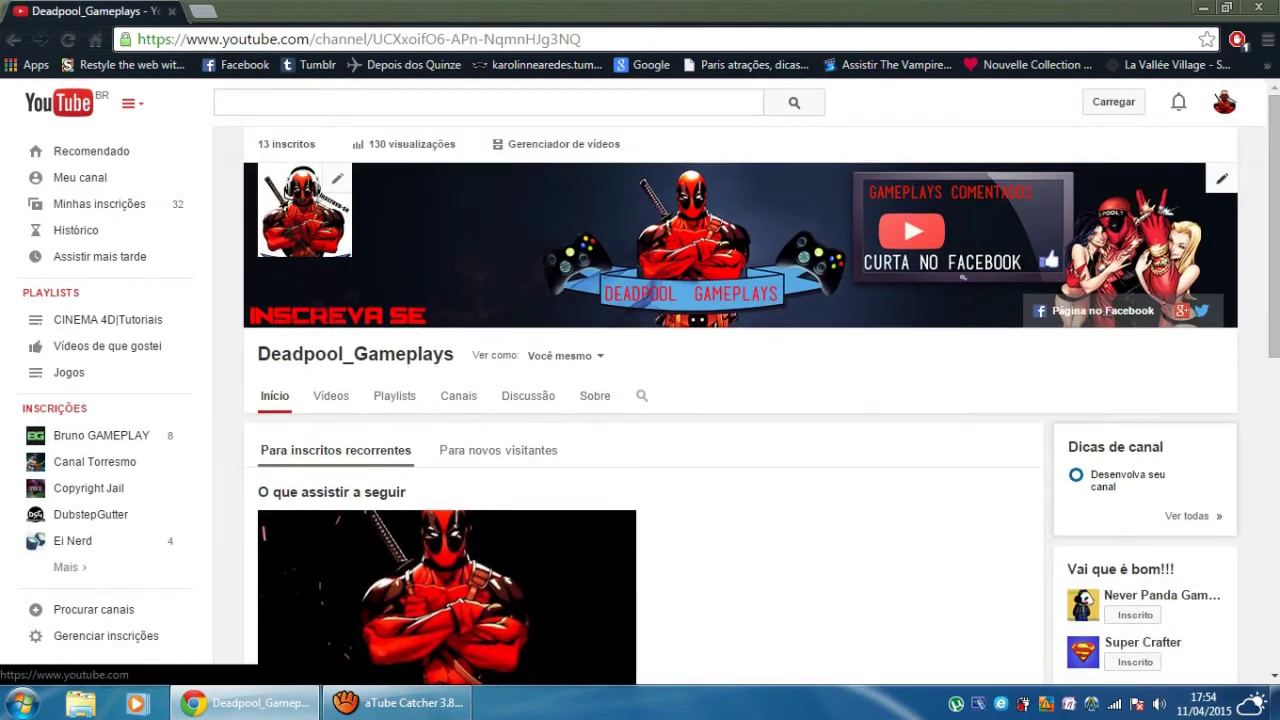
- Start editing the channel art and upload the "black-wallpaper-30" PNG from Área de Trabalho
{"action": "left_click", "coordinate": [1222, 178]}
{"action": "left_click", "coordinate": [1159, 235]}
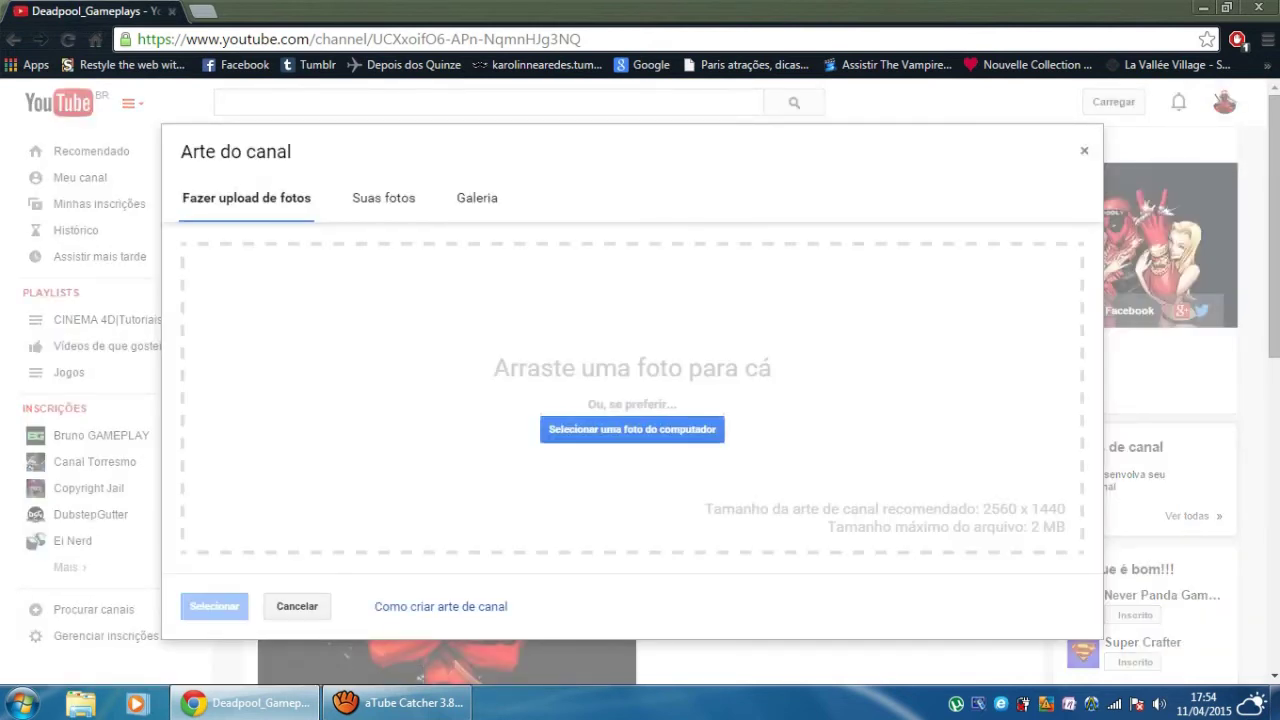
{"action": "left_click", "coordinate": [632, 429]}
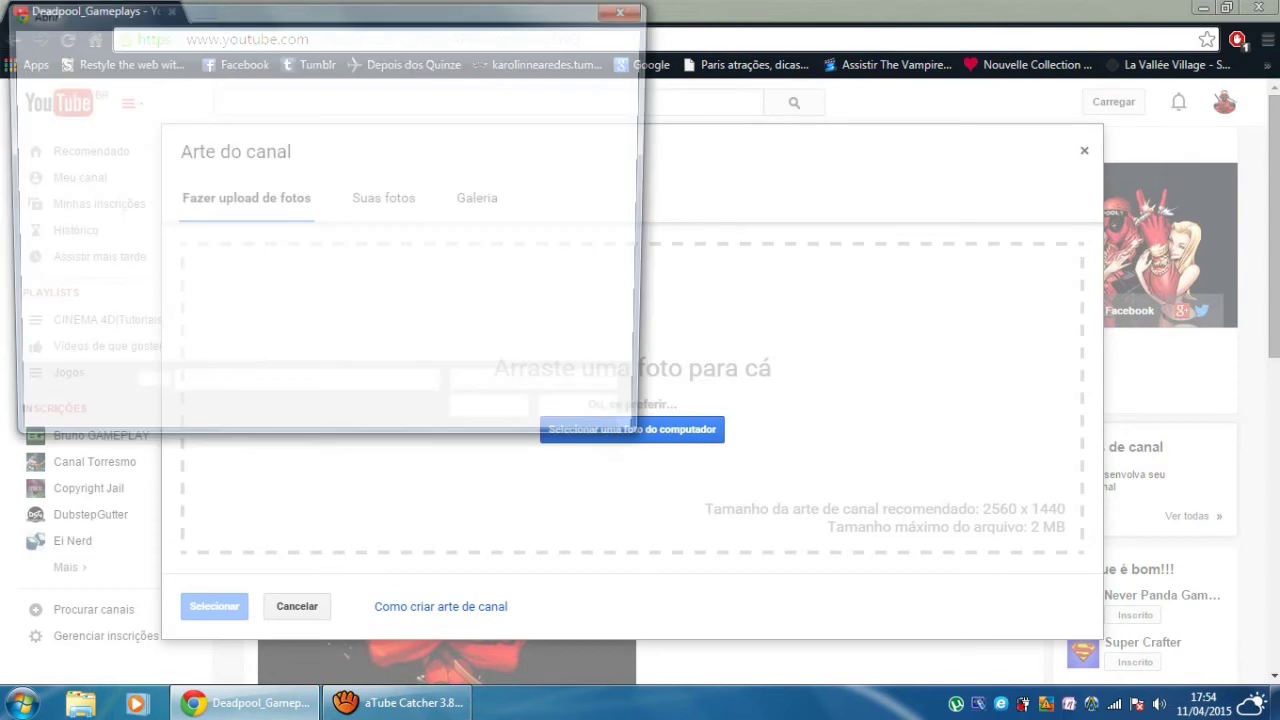
{"action": "scroll", "coordinate": [300, 340], "scroll_direction": "down", "scroll_amount": 15}
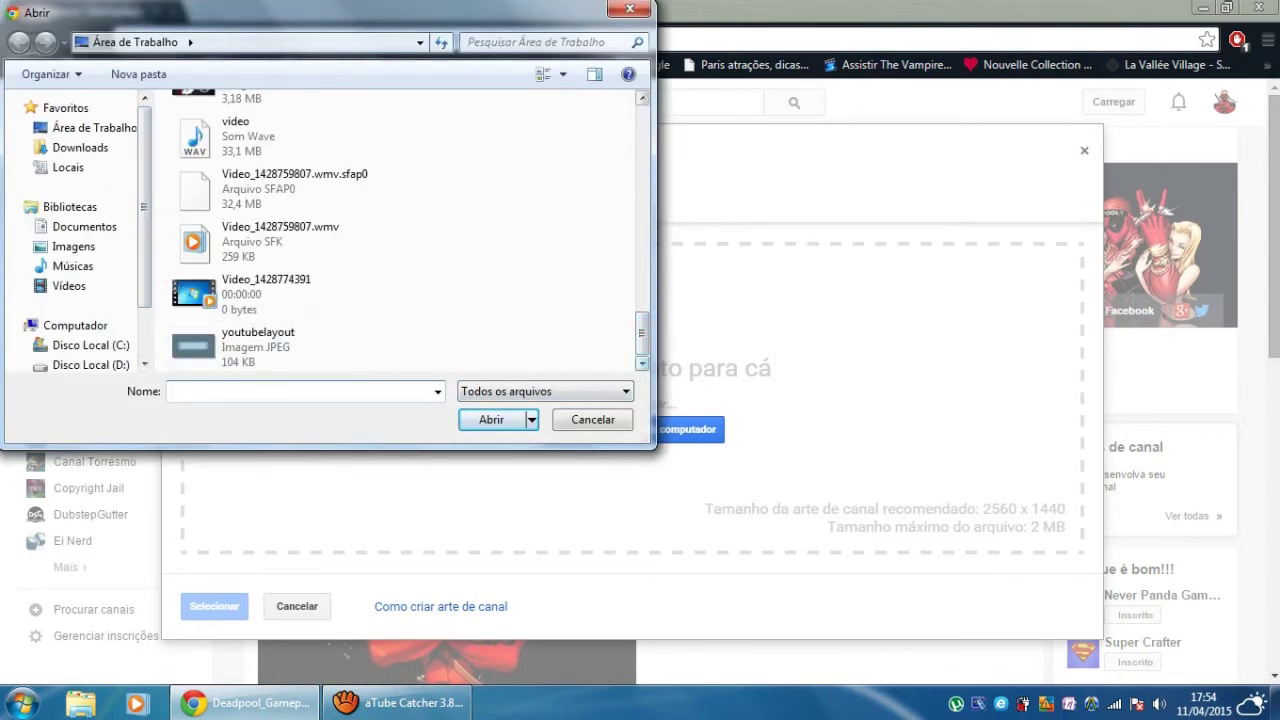
{"action": "scroll", "coordinate": [440, 330], "scroll_direction": "up", "scroll_amount": 8}
{"action": "scroll", "coordinate": [440, 330], "scroll_direction": "up", "scroll_amount": 4}
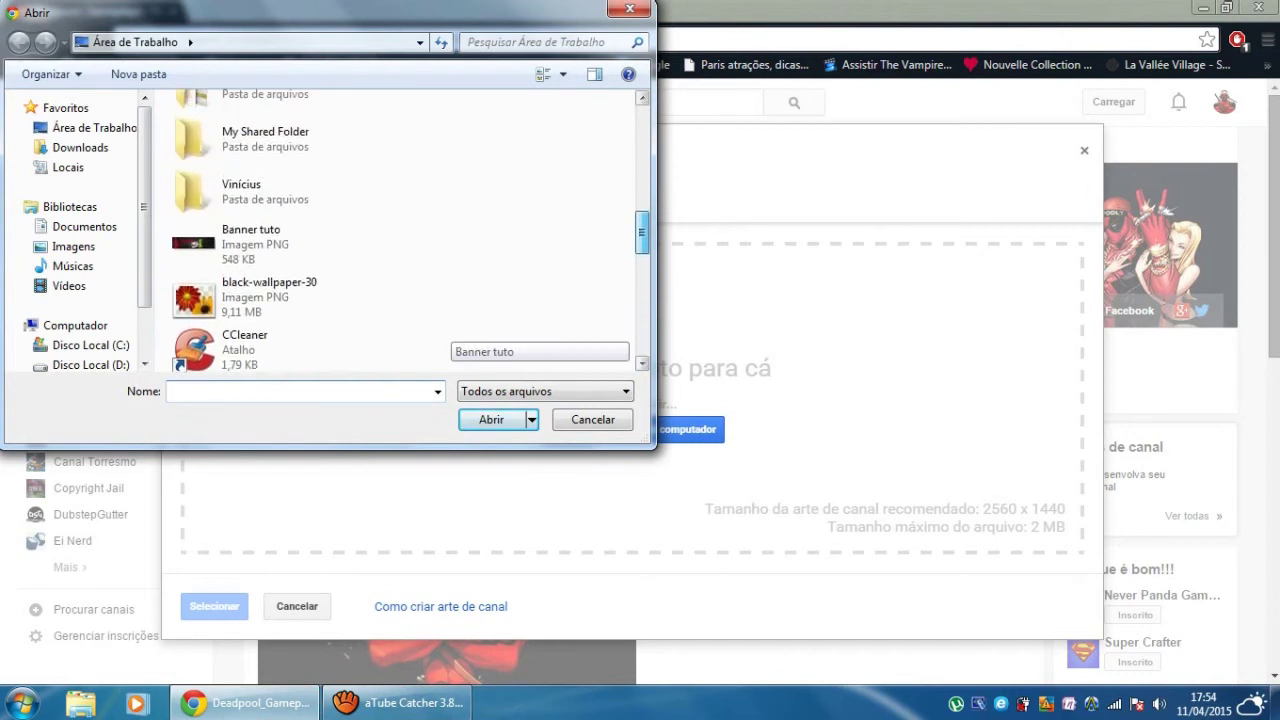
{"action": "scroll", "coordinate": [440, 330], "scroll_direction": "down", "scroll_amount": 2}
{"action": "left_click", "coordinate": [270, 285]}
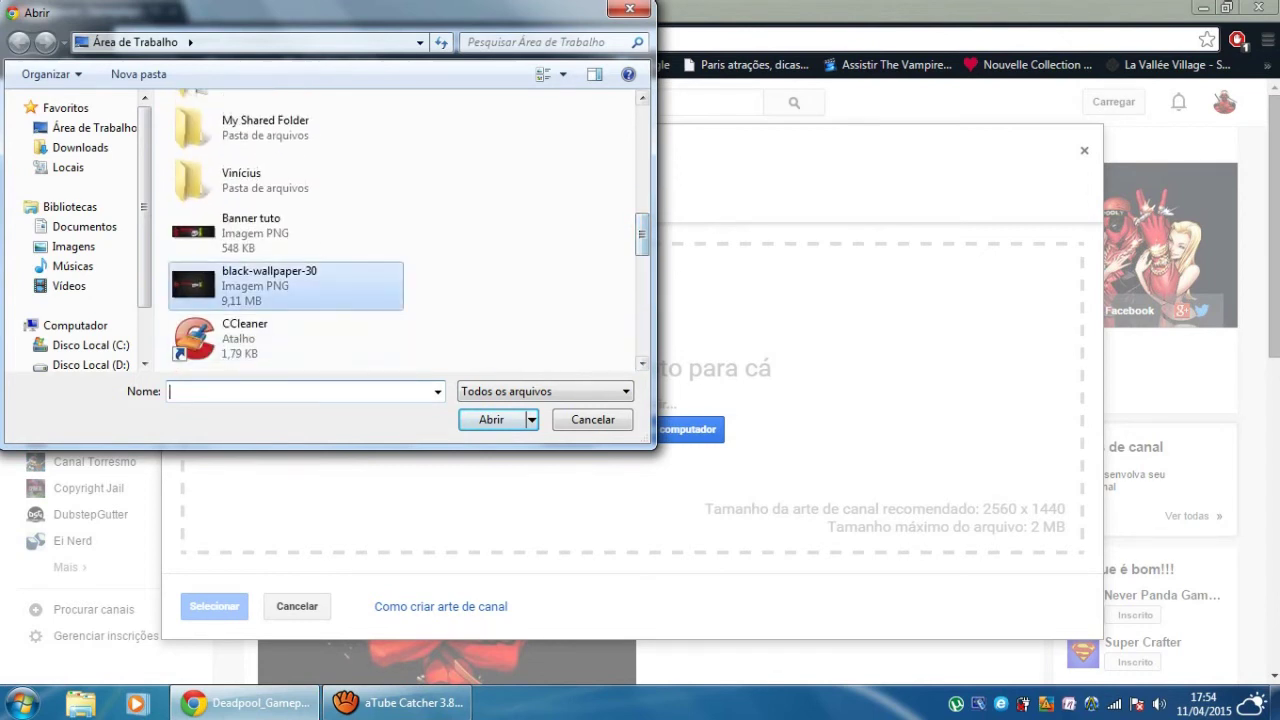
{"action": "key", "text": "Return"}
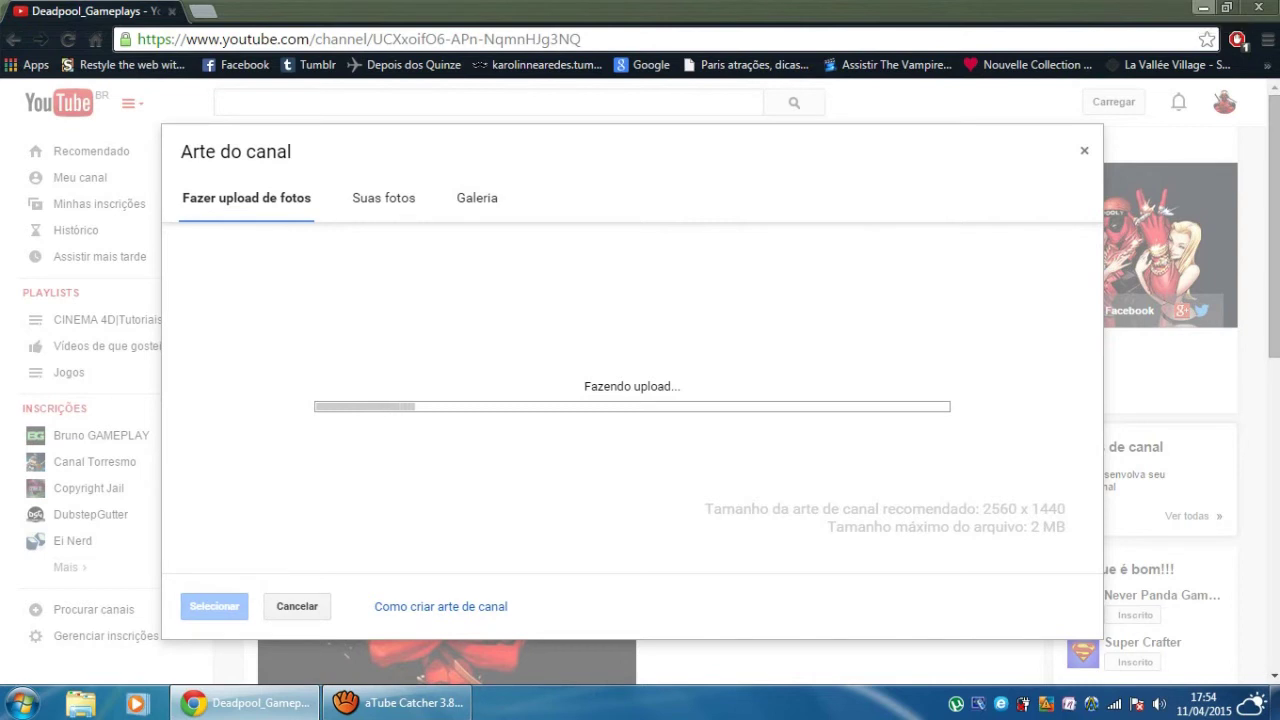
{"action": "left_click", "coordinate": [1203, 8]}
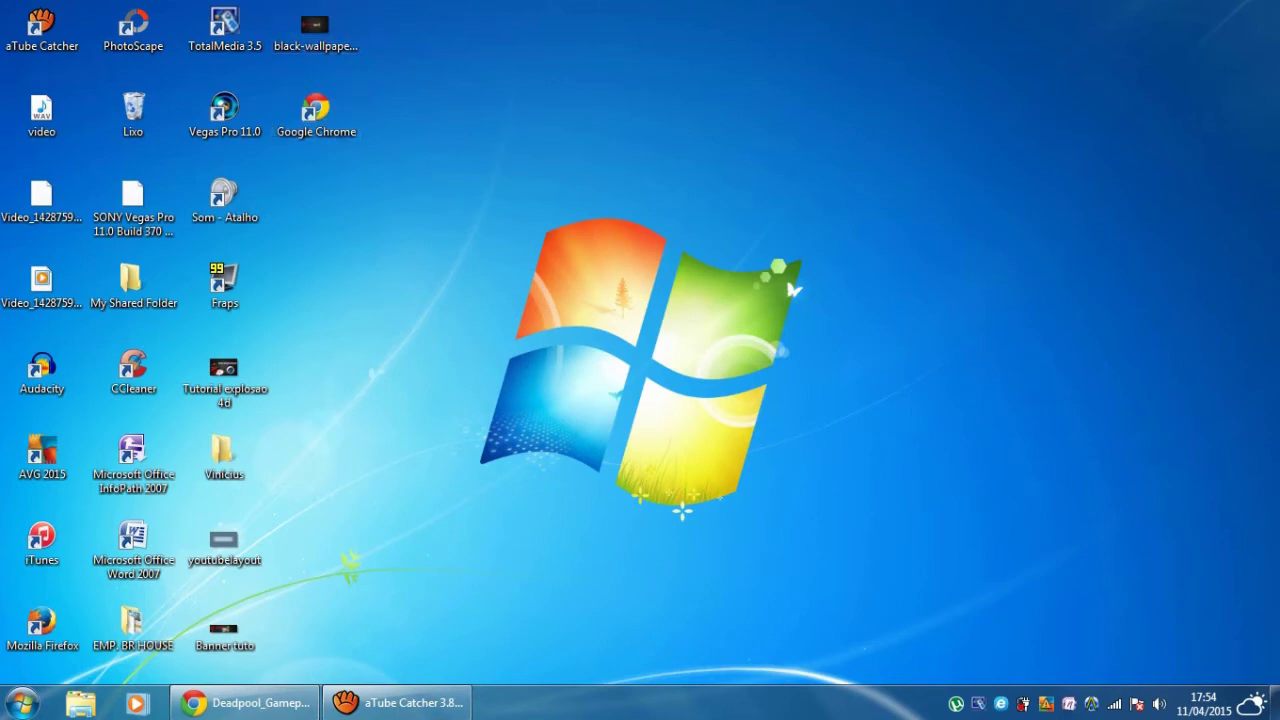
{"action": "left_click", "coordinate": [245, 703]}
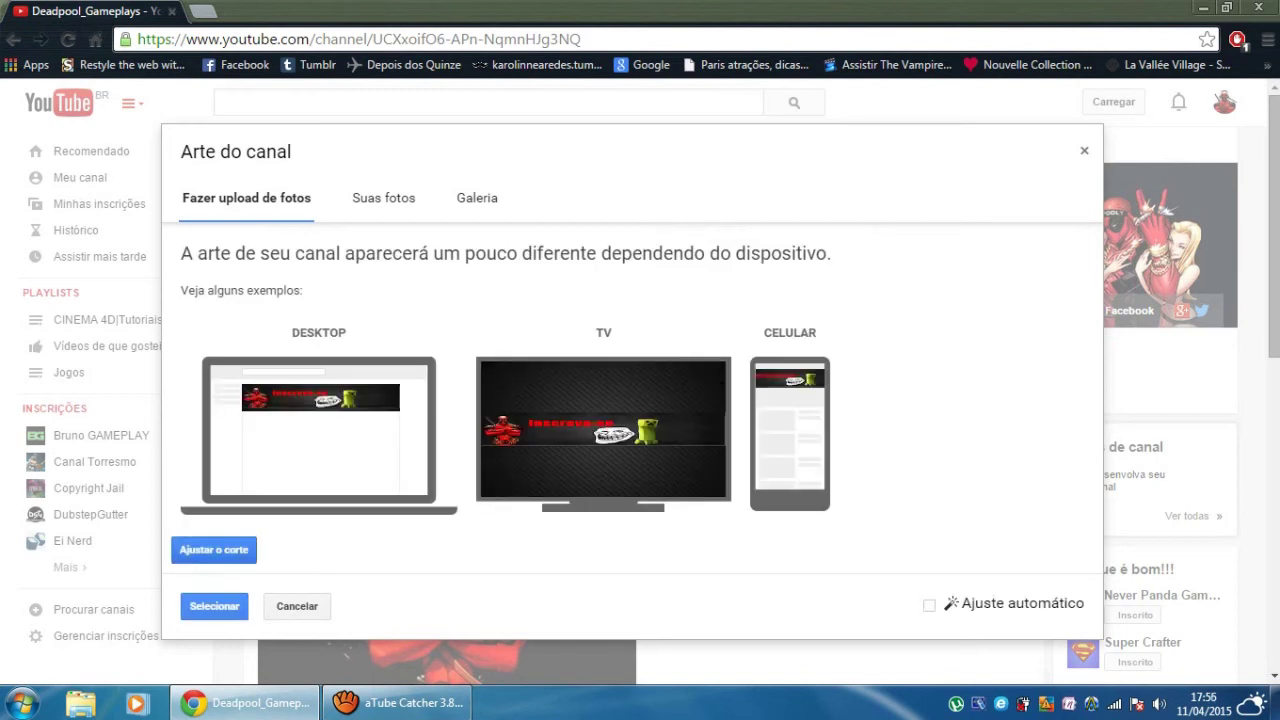
- Shrink the crop frame on the uploaded art, shift it to the image's left edge and preview it on devices
{"action": "left_click", "coordinate": [213, 549]}
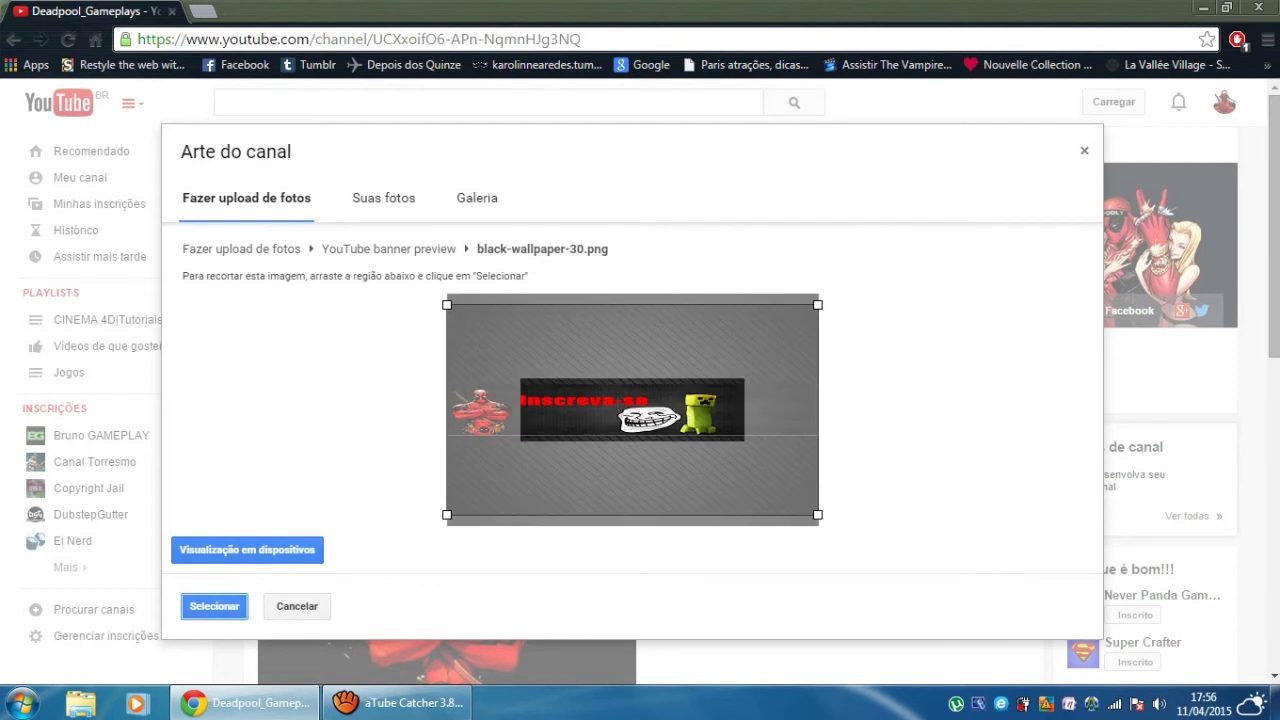
{"action": "left_click_drag", "start_coordinate": [632, 410], "coordinate": [632, 409]}
{"action": "left_click_drag", "start_coordinate": [447, 304], "coordinate": [488, 326]}
{"action": "left_click_drag", "start_coordinate": [652, 420], "coordinate": [644, 415]}
{"action": "left_click_drag", "start_coordinate": [807, 504], "coordinate": [790, 496]}
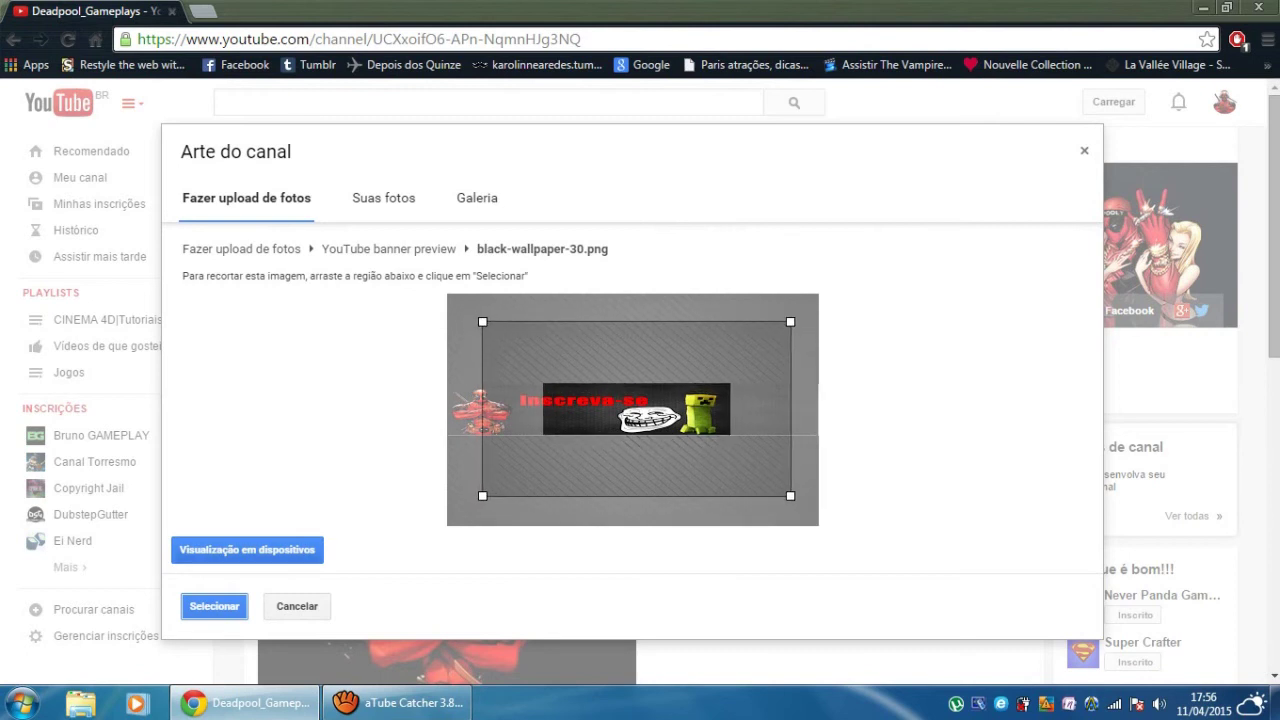
{"action": "key", "text": "Return"}
{"action": "left_click", "coordinate": [214, 550]}
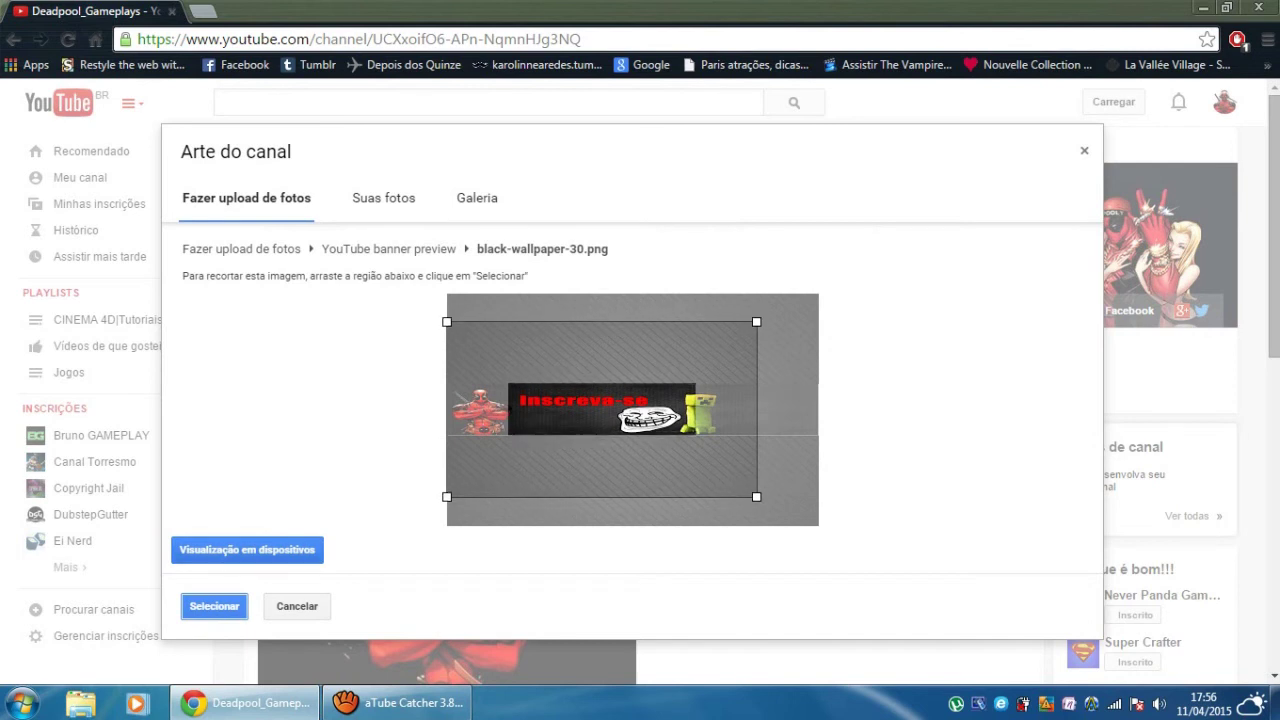
{"action": "left_click", "coordinate": [247, 549]}
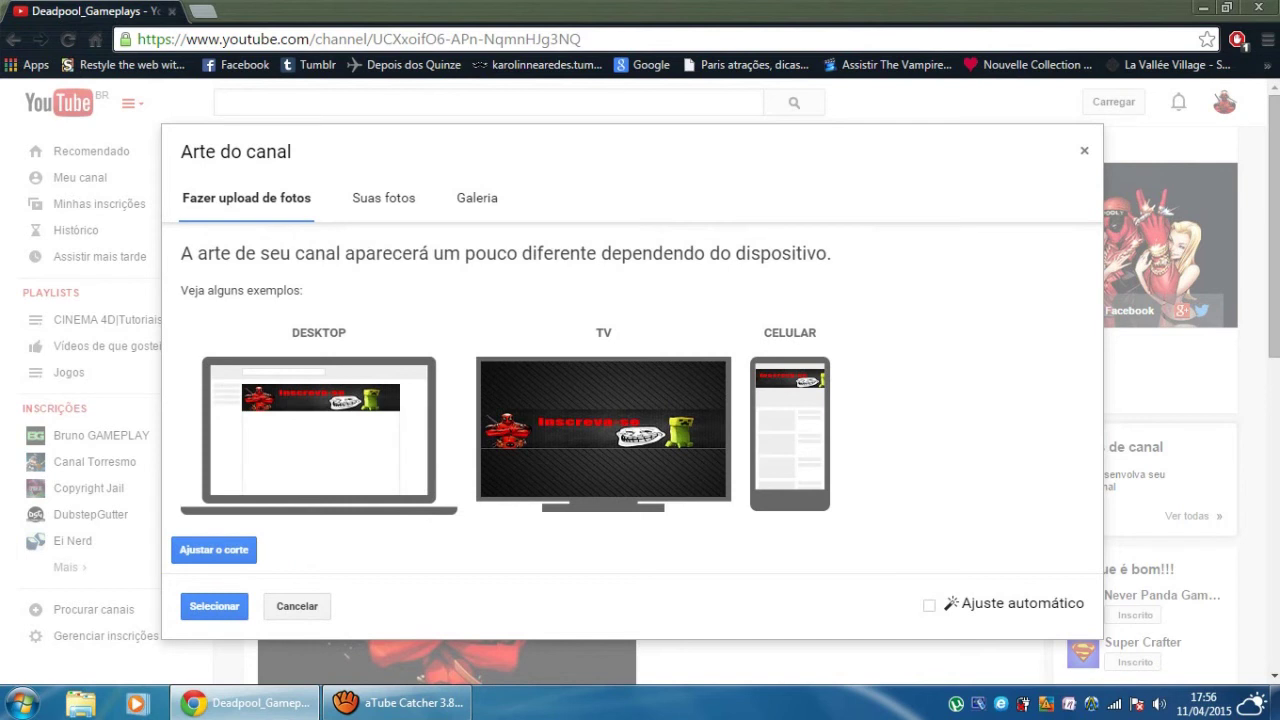
- Enable Ajuste automático and try to apply the uploaded image as the channel art
{"action": "left_click", "coordinate": [929, 605]}
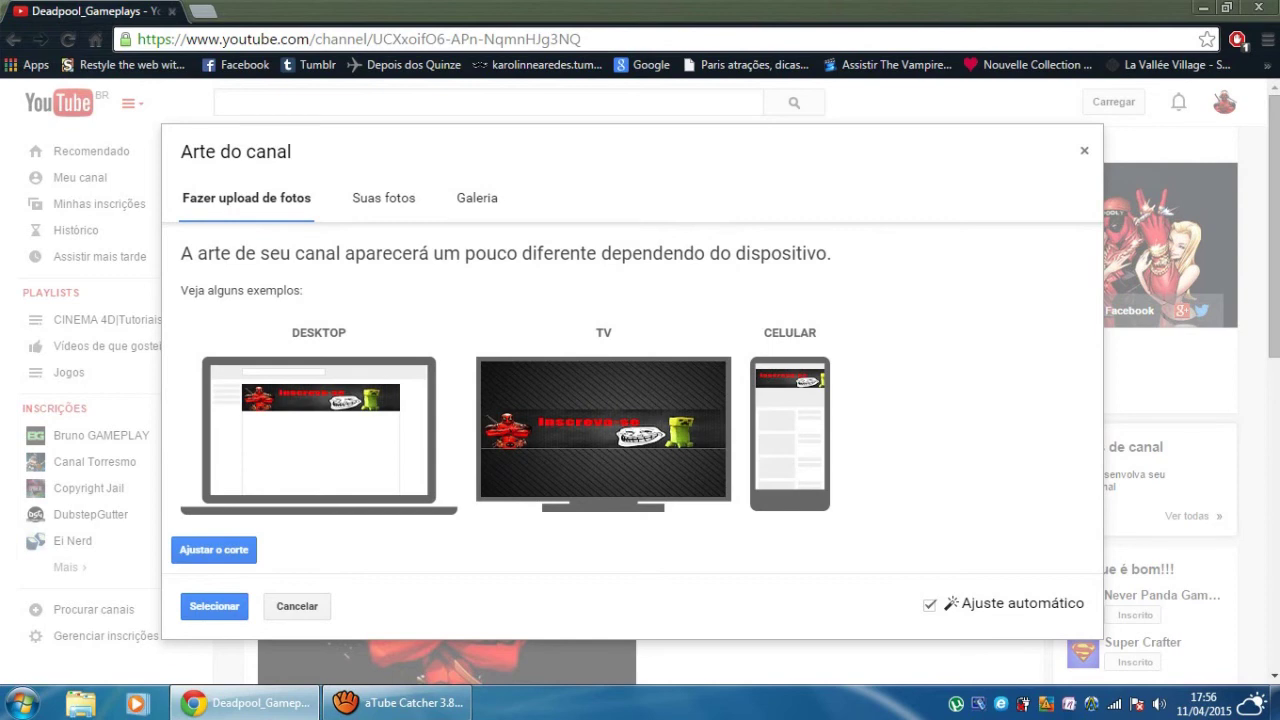
{"action": "left_click", "coordinate": [214, 606]}
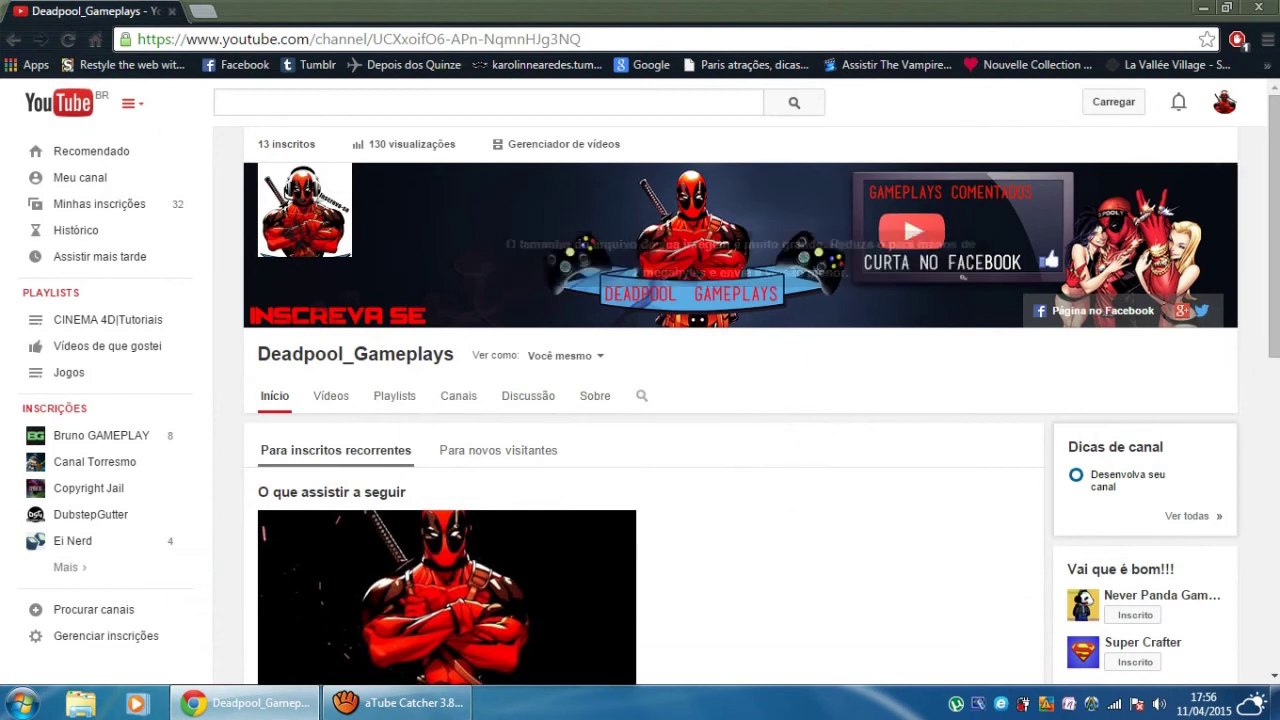
- Reopen the channel art editor and apply the existing photo from the "2015-03-13" album in Suas fotos instead
{"action": "left_click", "coordinate": [1222, 178]}
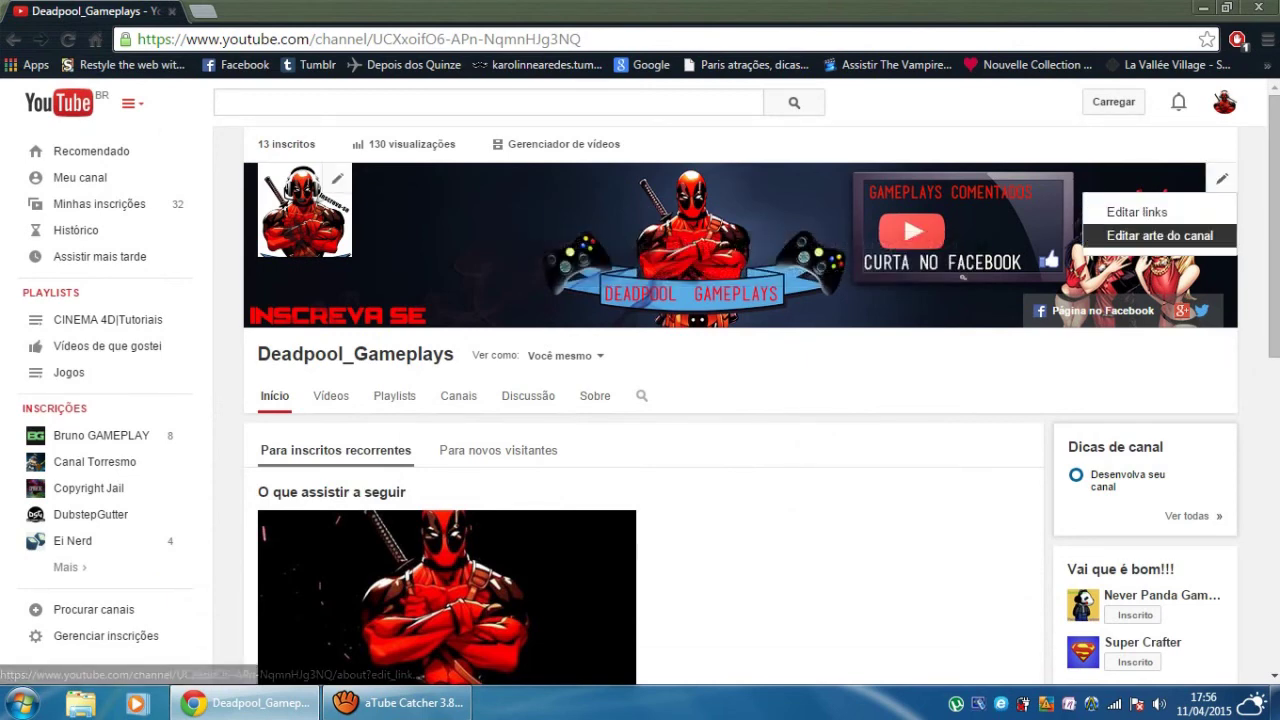
{"action": "left_click", "coordinate": [1159, 235]}
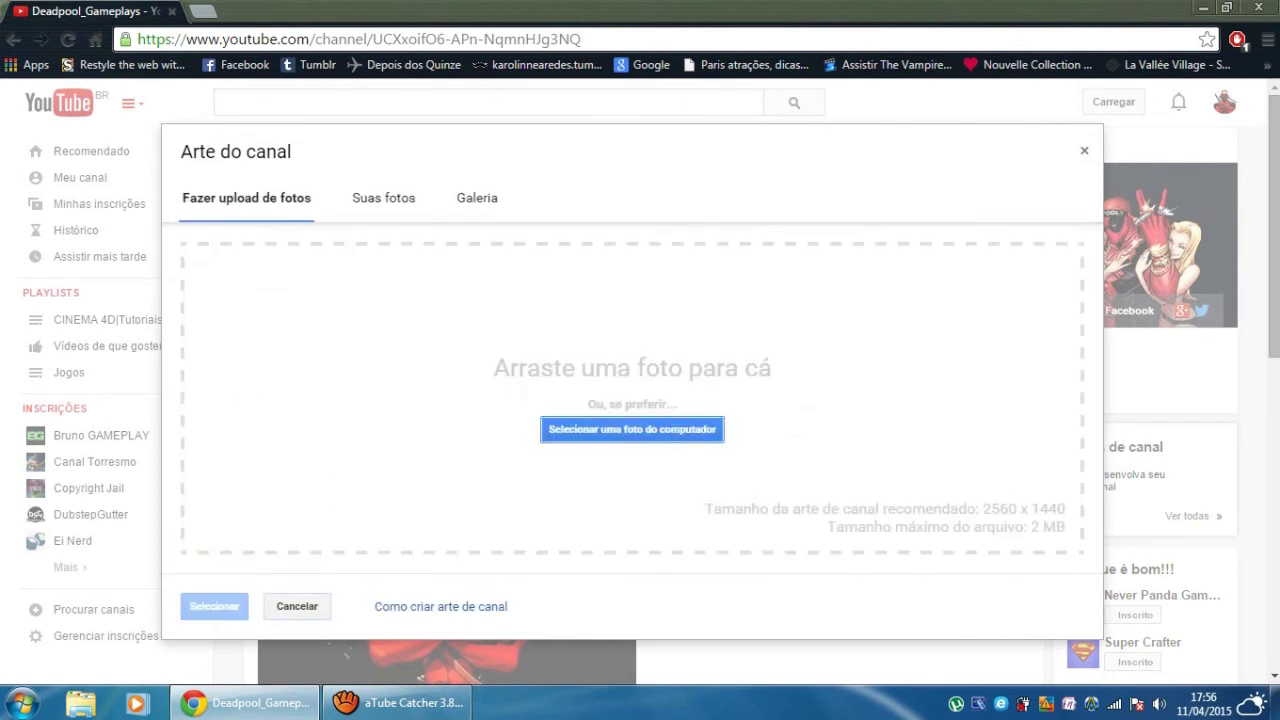
{"action": "left_click", "coordinate": [383, 198]}
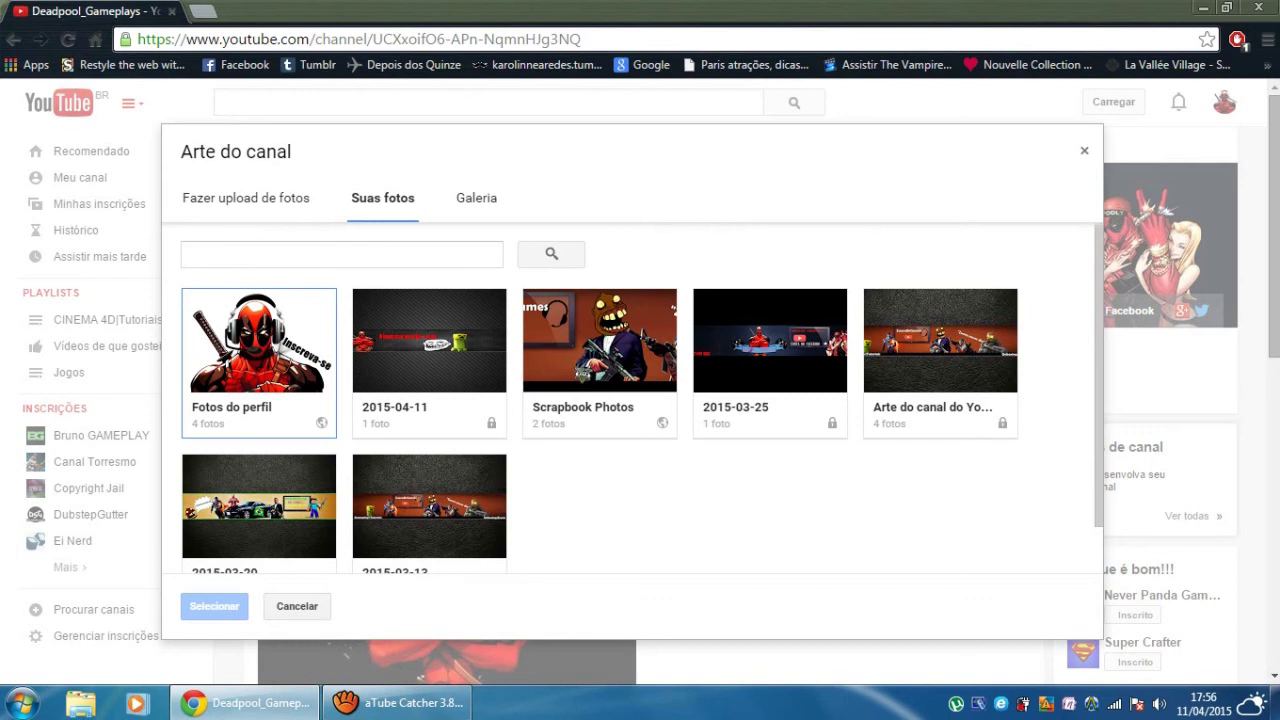
{"action": "left_click", "coordinate": [429, 507]}
{"action": "left_click", "coordinate": [241, 340]}
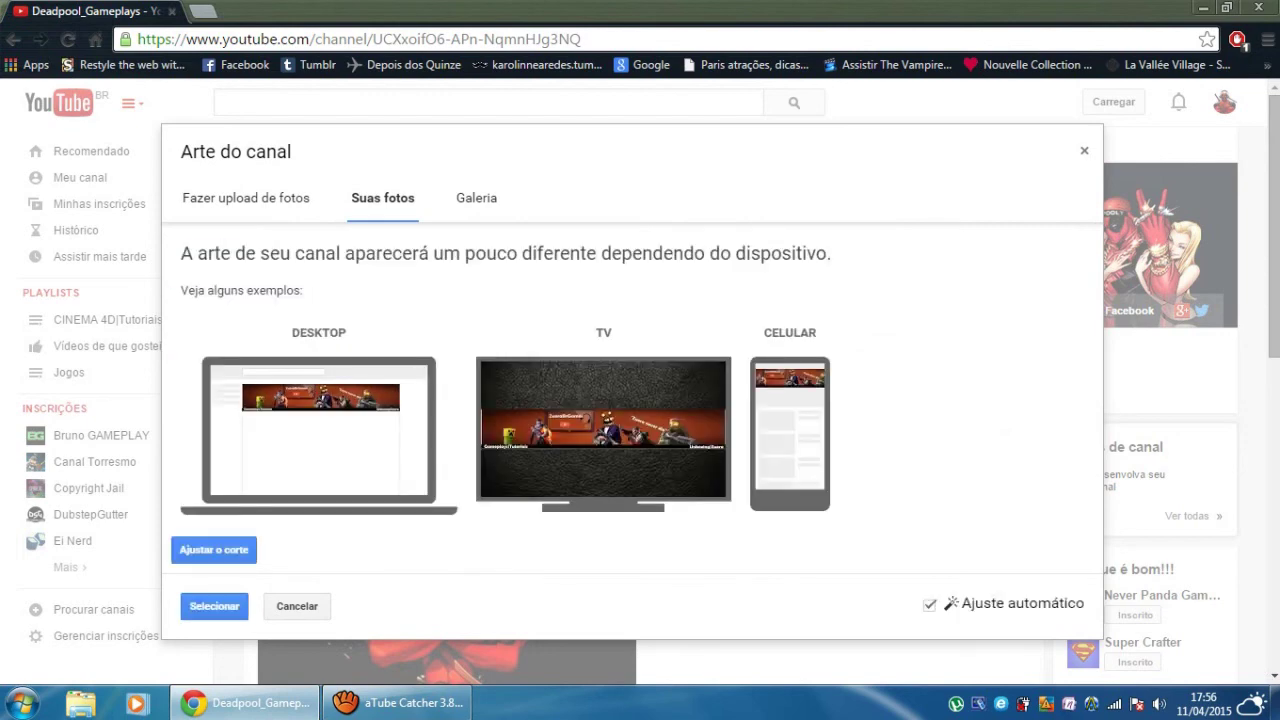
{"action": "left_click", "coordinate": [214, 606]}
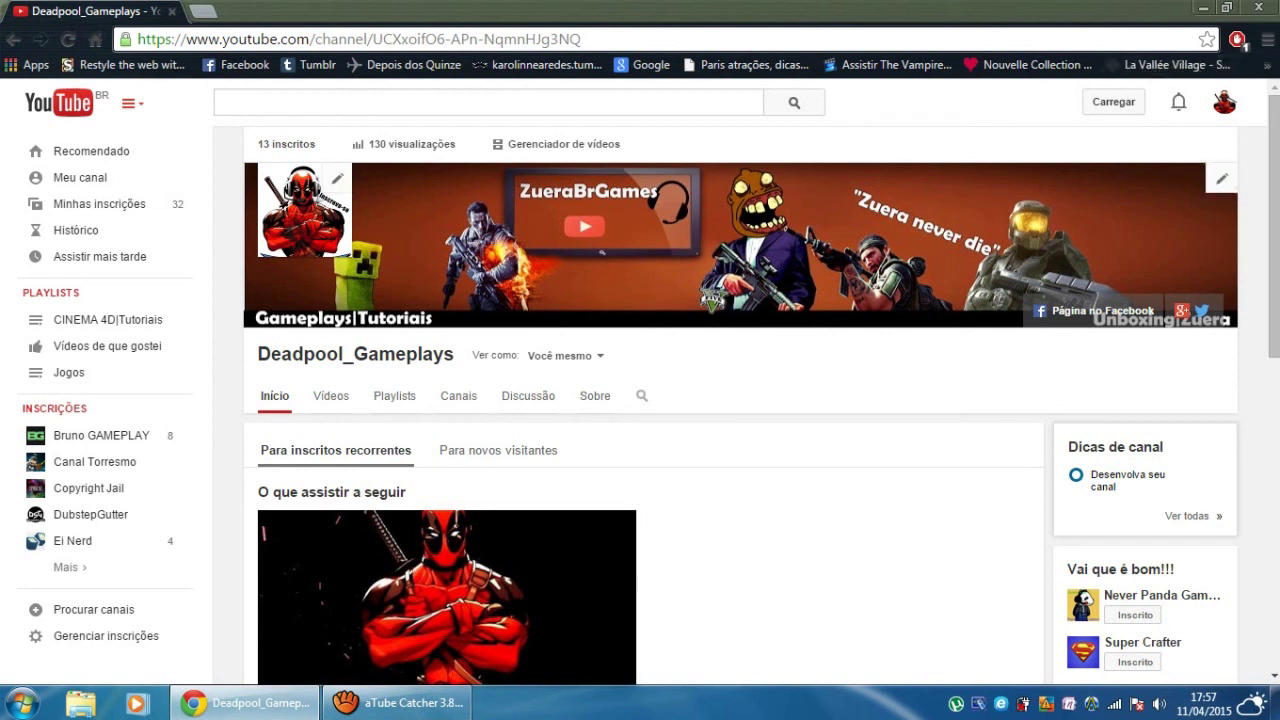
{"action": "scroll", "coordinate": [1181, 193], "scroll_direction": "down", "scroll_amount": 5}
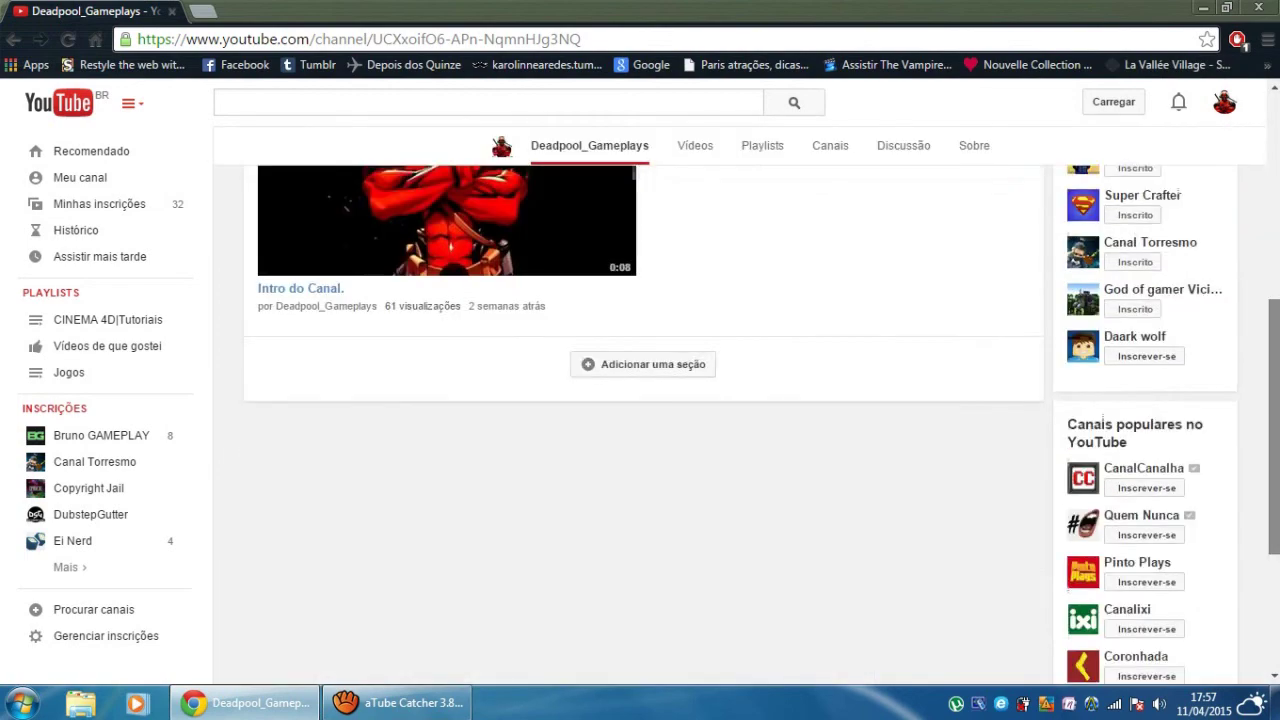
{"action": "scroll", "coordinate": [1181, 195], "scroll_direction": "up", "scroll_amount": 5}
{"action": "scroll", "coordinate": [1181, 195], "scroll_direction": "down", "scroll_amount": 10}
{"action": "scroll", "coordinate": [740, 400], "scroll_direction": "up", "scroll_amount": 10}
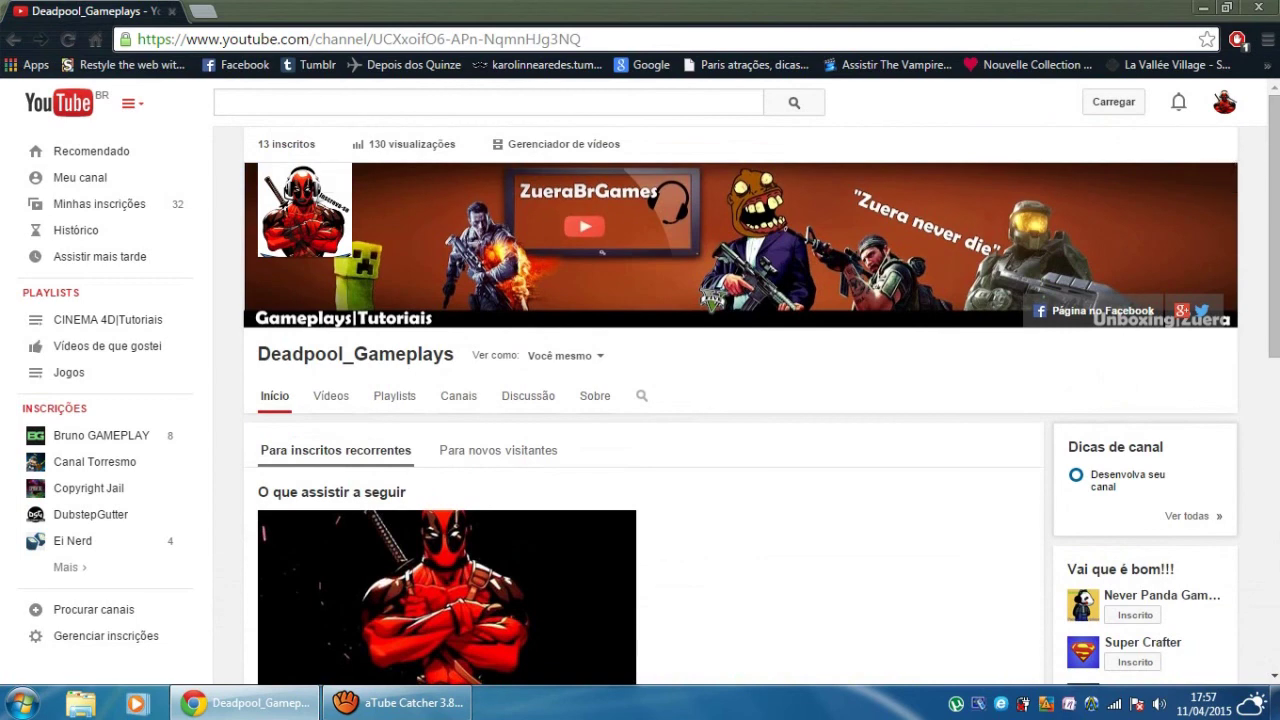
- Reopen the channel art editor and apply the photo from the "2015-03-25" album in Suas fotos as the channel art
{"action": "left_click", "coordinate": [1221, 177]}
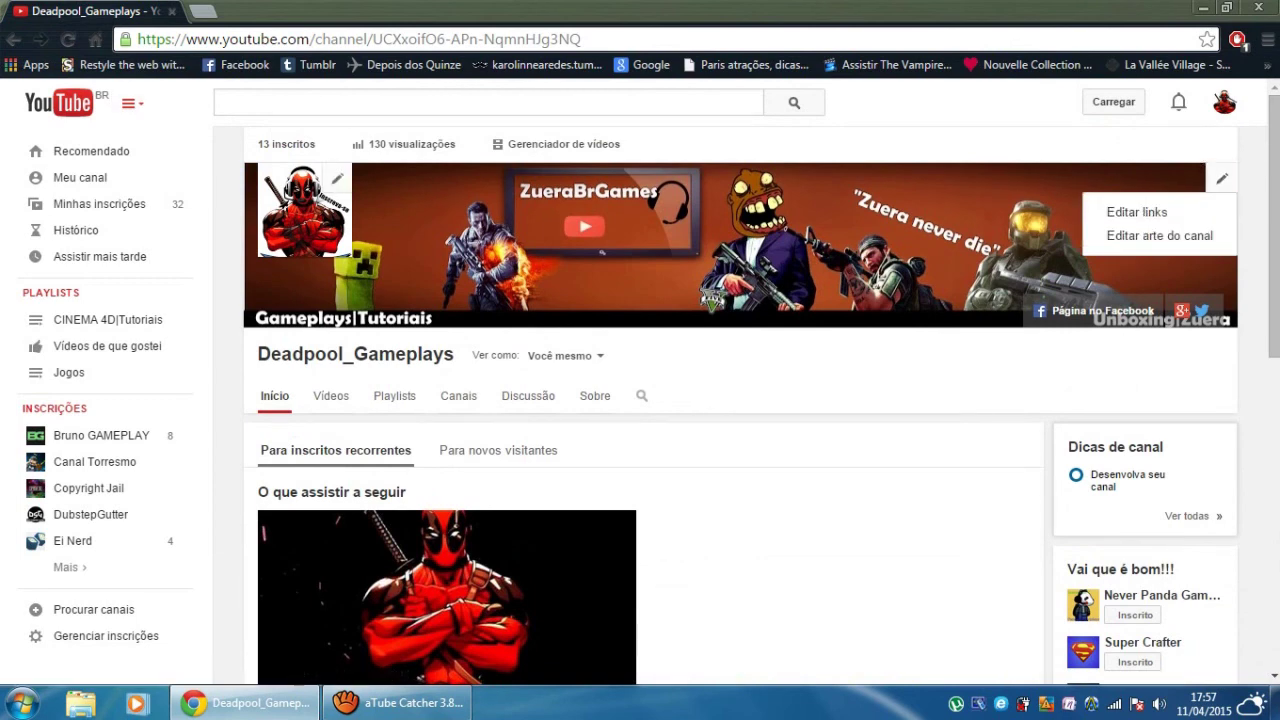
{"action": "left_click", "coordinate": [1155, 235]}
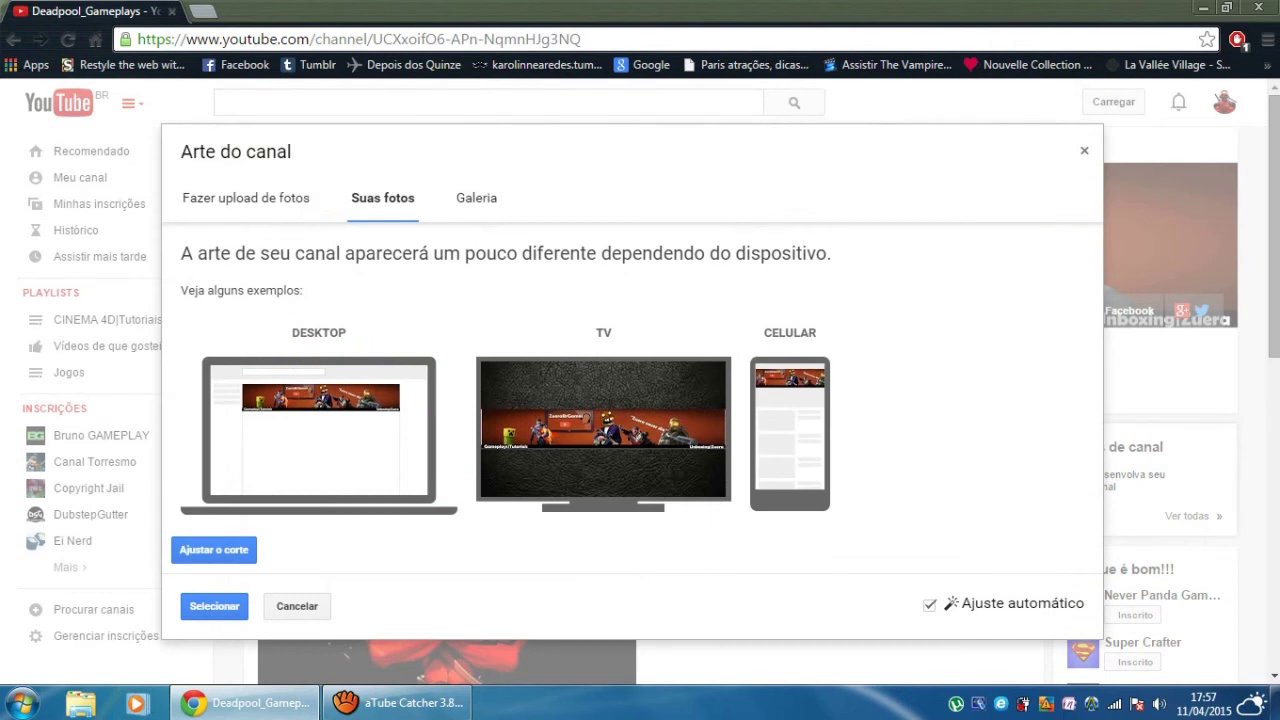
{"action": "left_click", "coordinate": [476, 197]}
{"action": "left_click", "coordinate": [382, 197]}
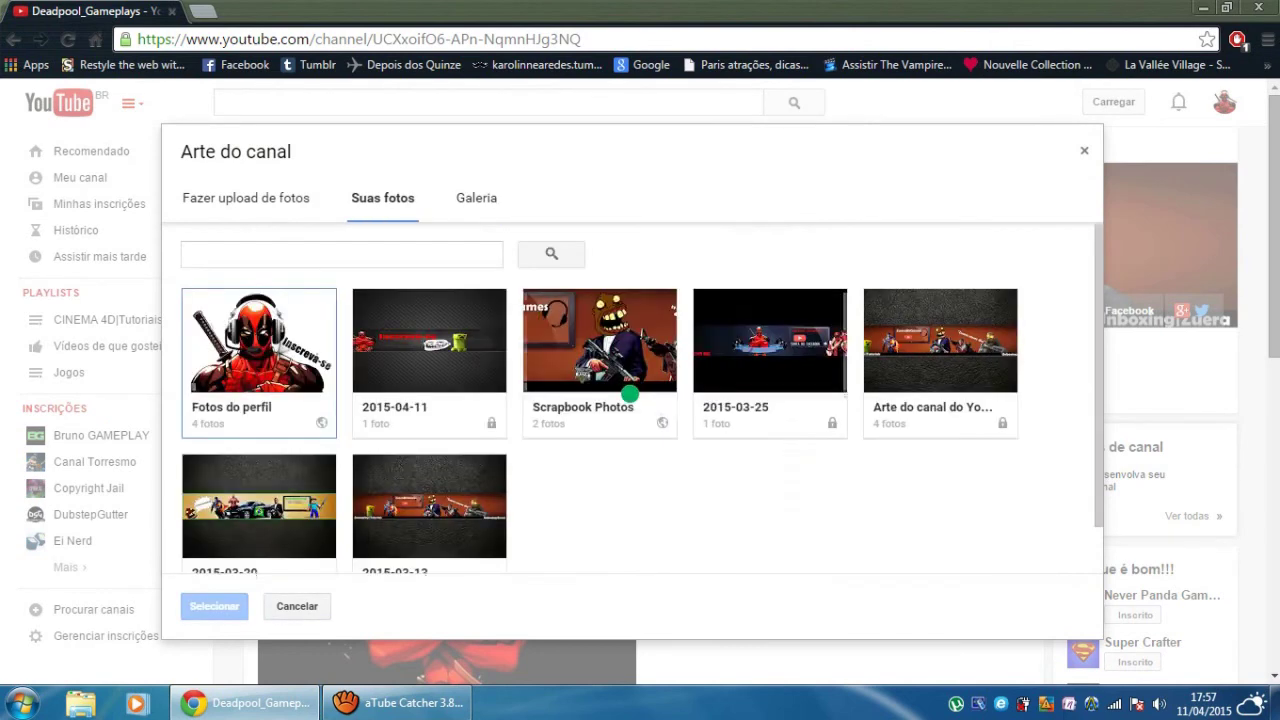
{"action": "left_click", "coordinate": [769, 340]}
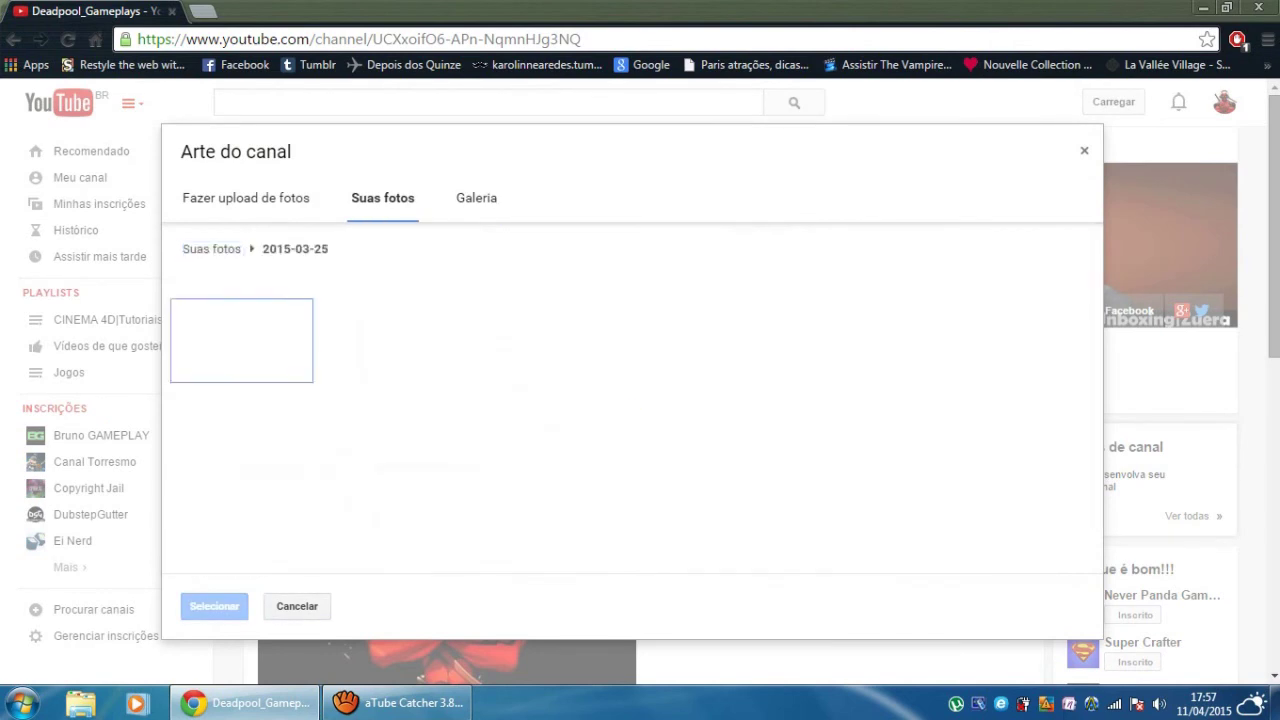
{"action": "left_click", "coordinate": [242, 340]}
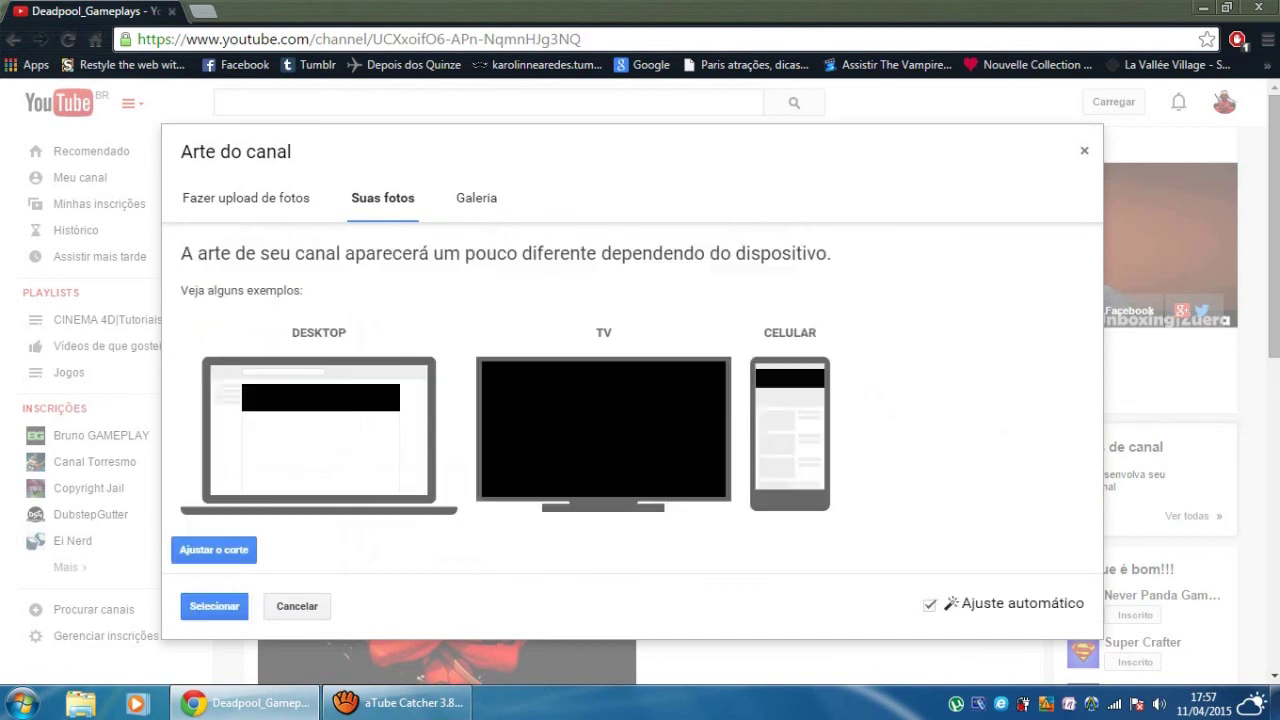
{"action": "left_click", "coordinate": [214, 606]}
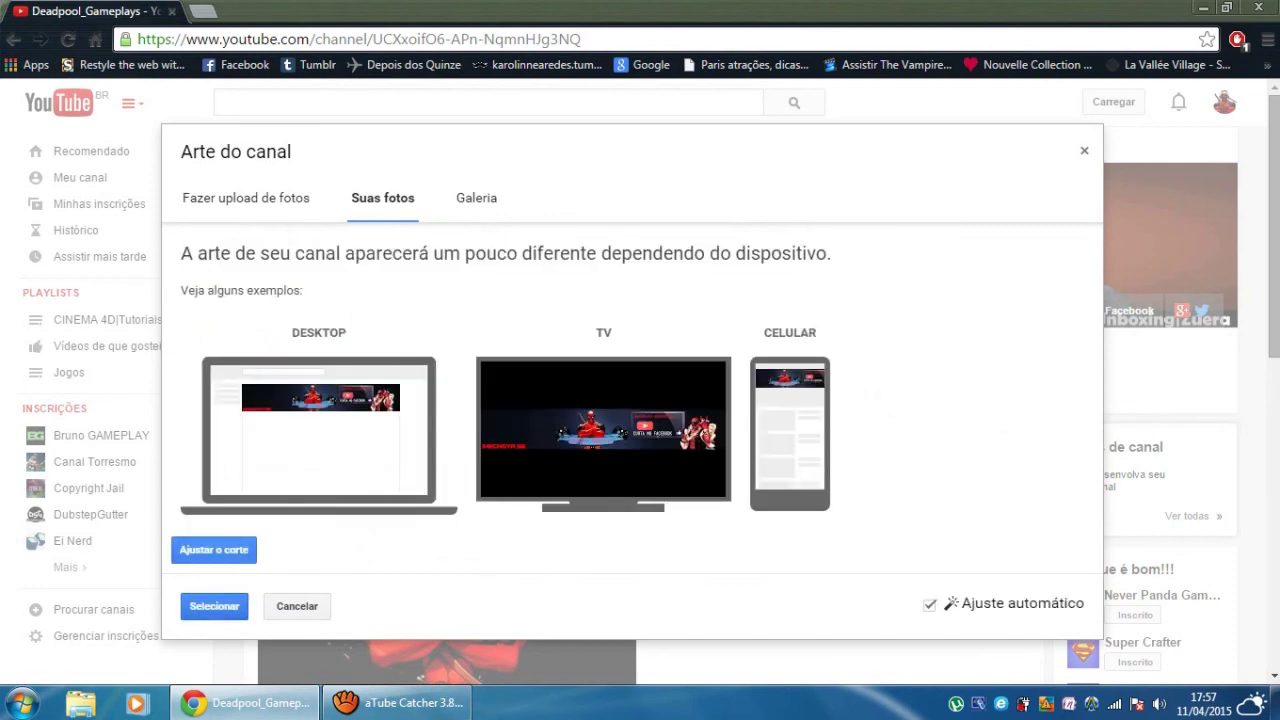